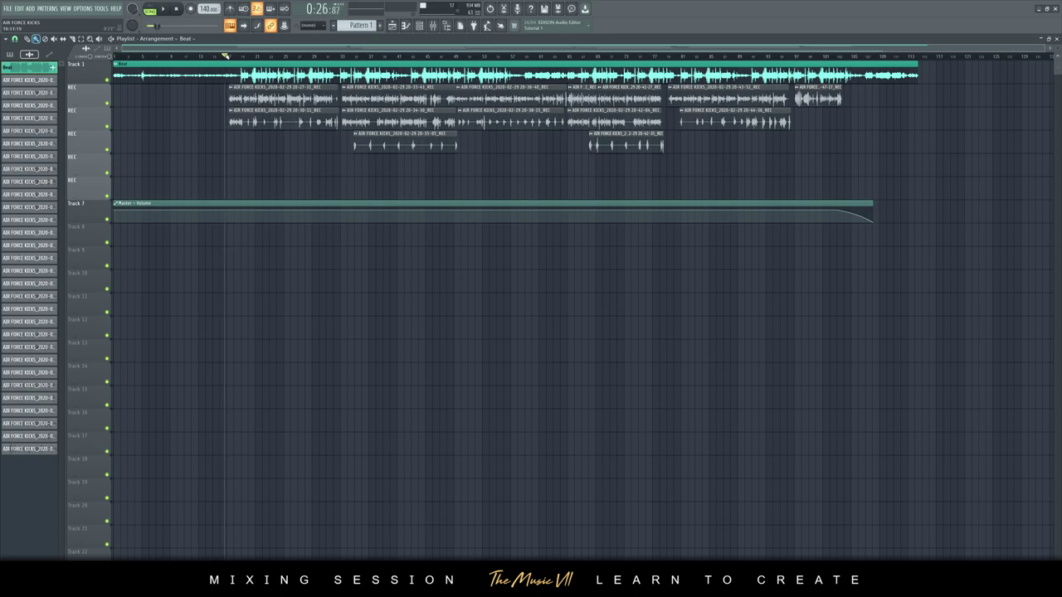
Step: Listen to sections of the song, starting playback from several positions including 0:54
key("space")
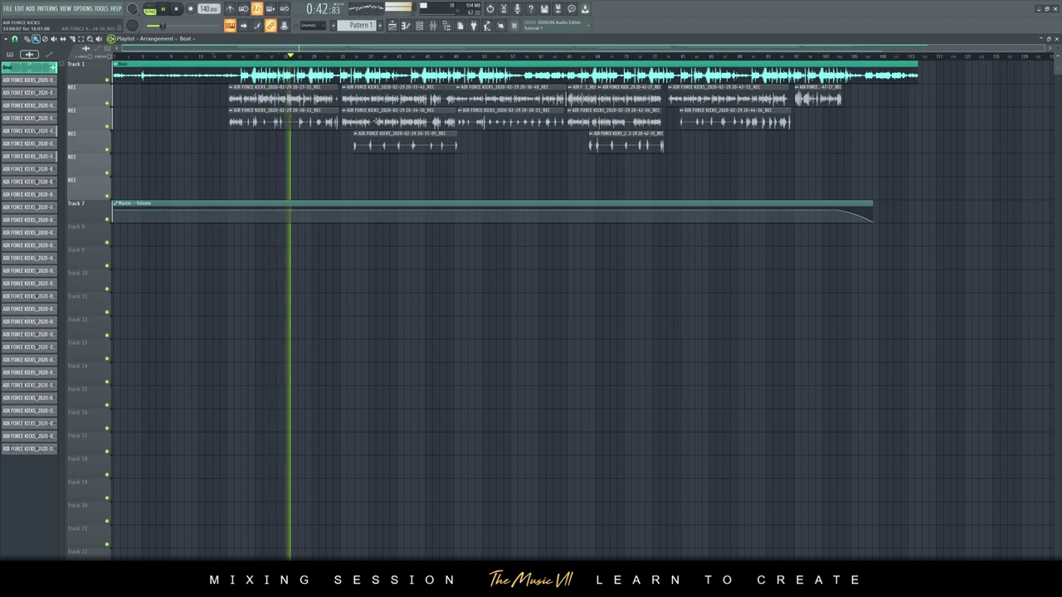
key("space")
left_click(412, 52)
key("space")
left_click(336, 56)
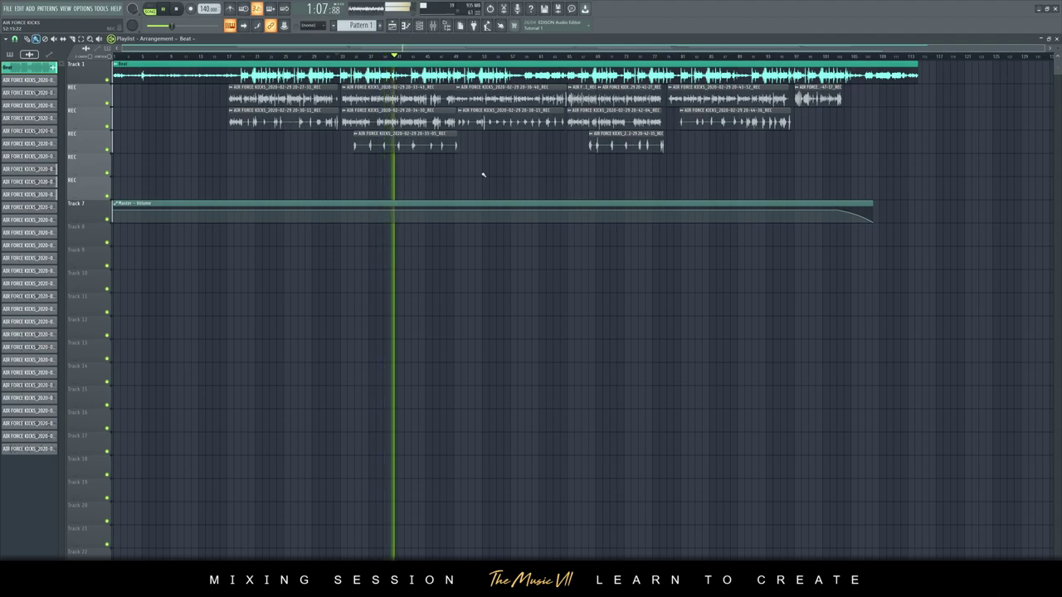
key("space")
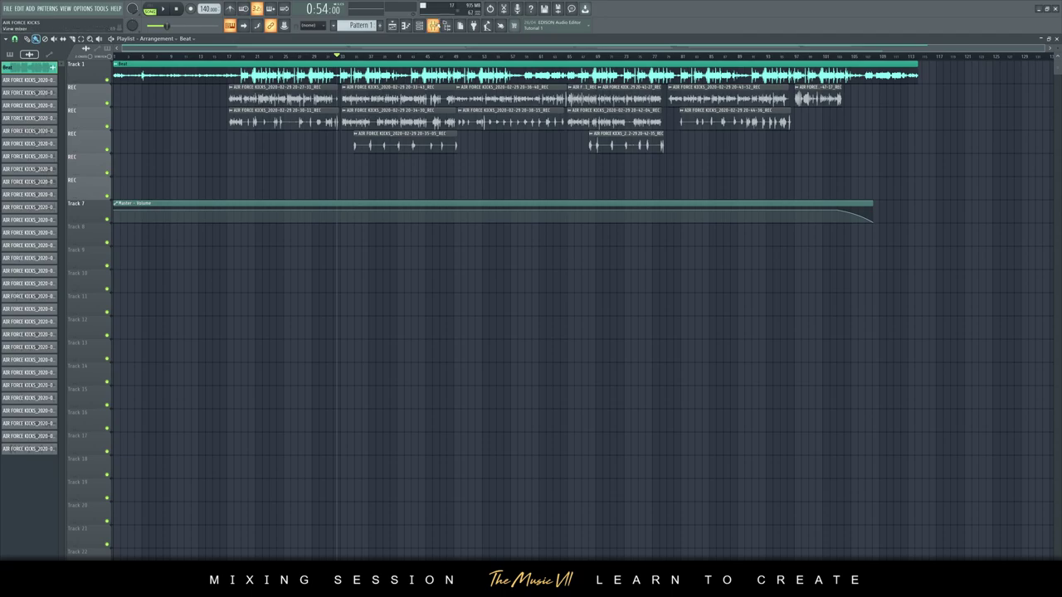
Step: Show the mixer and review the effect chains on the REC, Adlibs, Dubs, Vox, Vox Bus and Master tracks
left_click(432, 26)
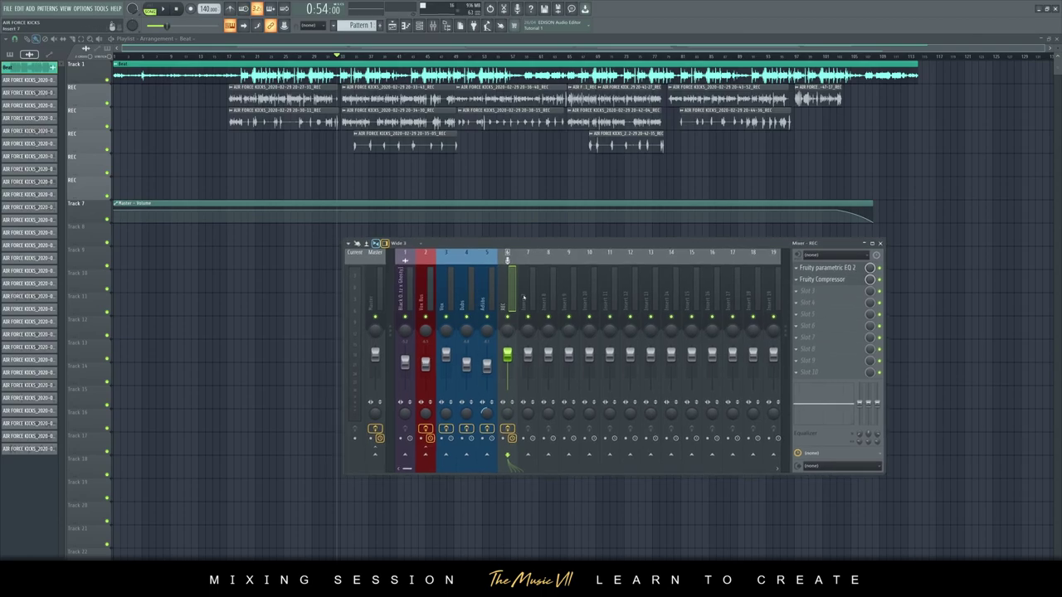
left_click(488, 294)
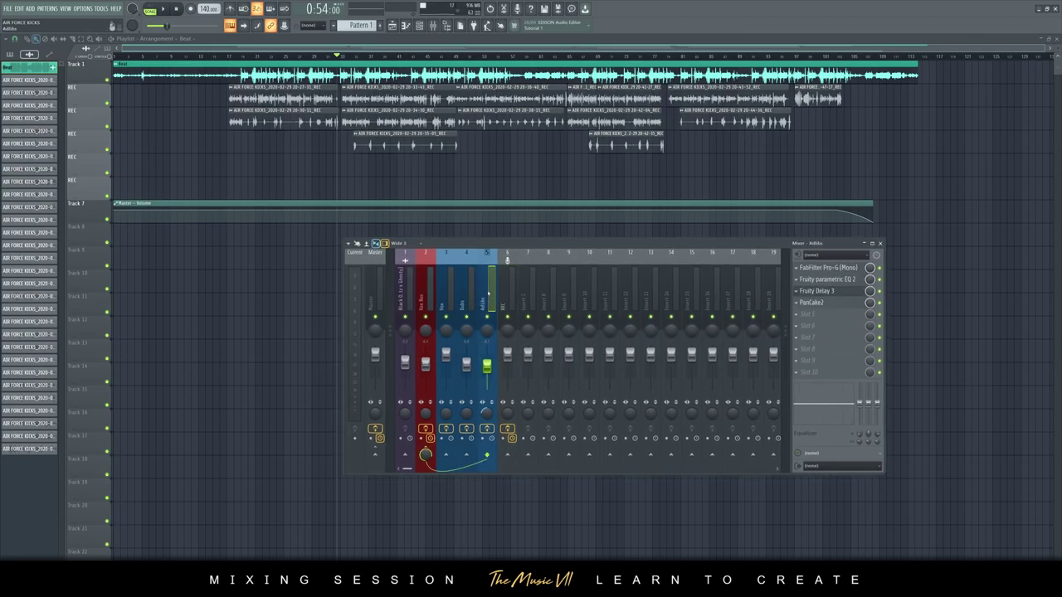
left_click(467, 295)
left_click(446, 299)
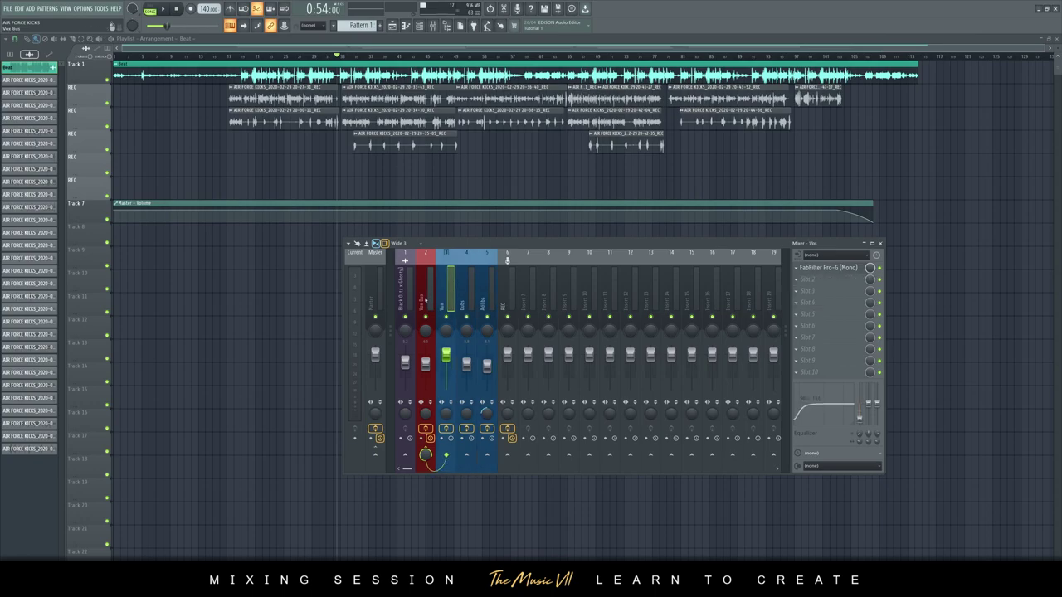
left_click(426, 301)
left_click(472, 299)
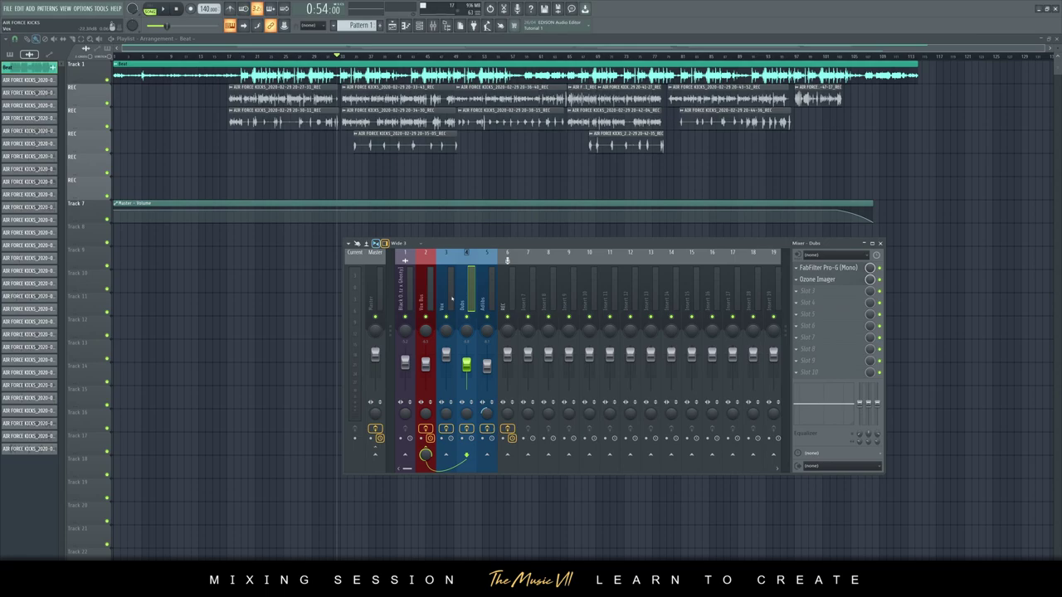
left_click(375, 299)
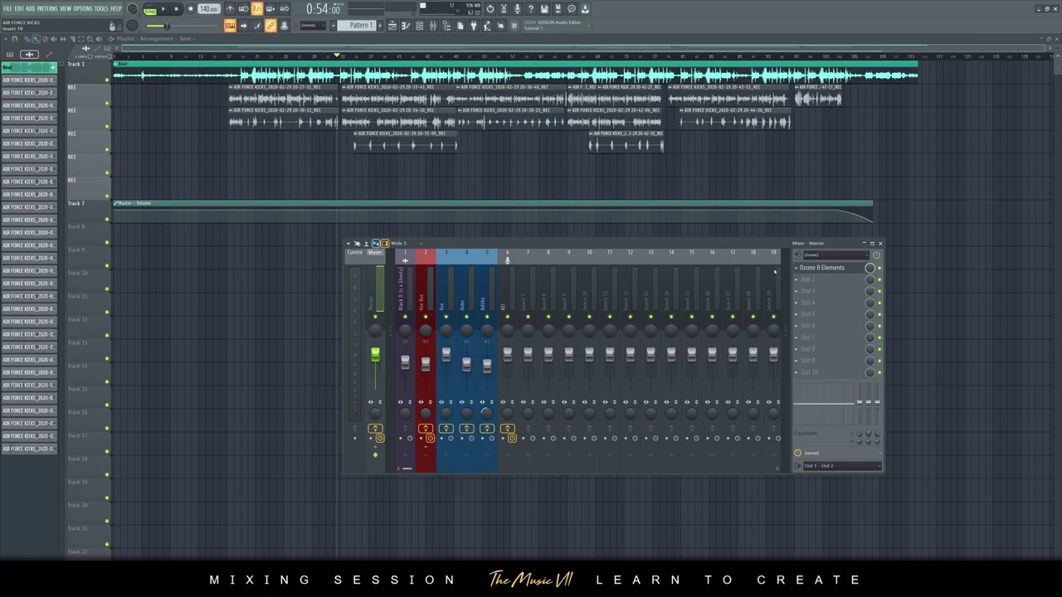
left_click(473, 303)
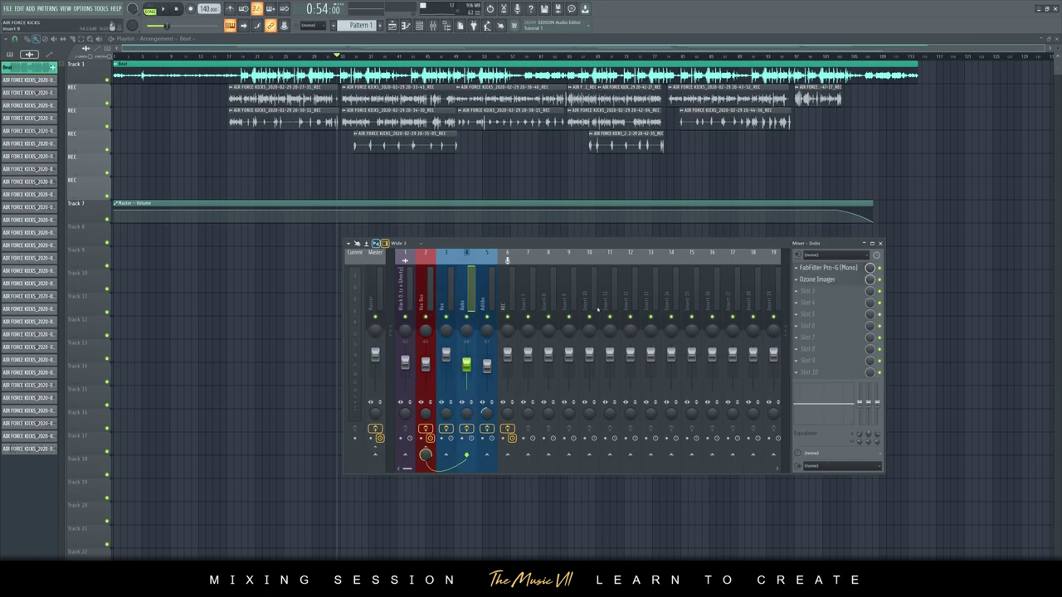
left_click(480, 299)
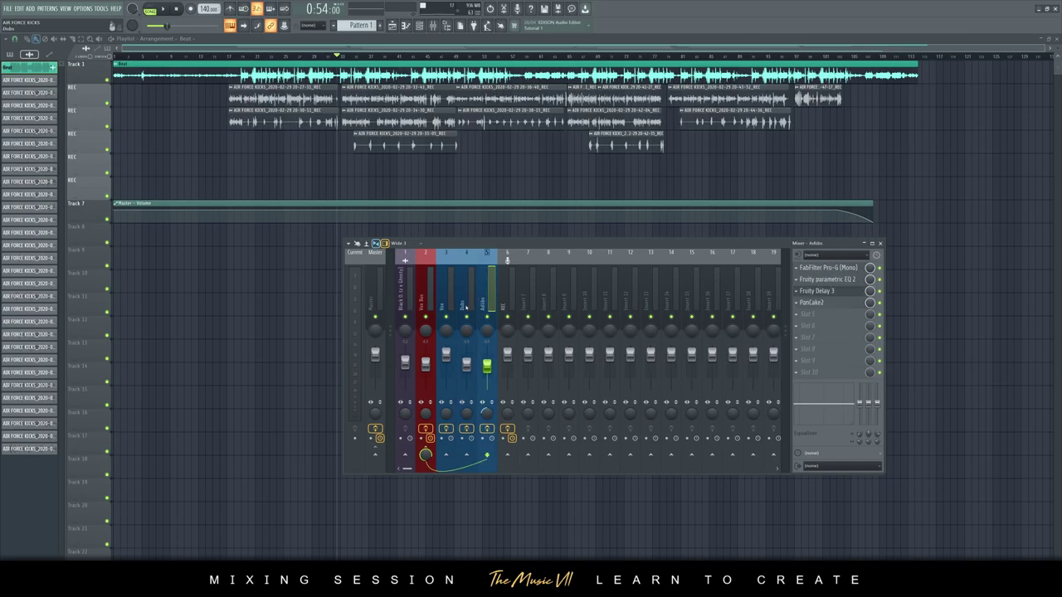
left_click(448, 298)
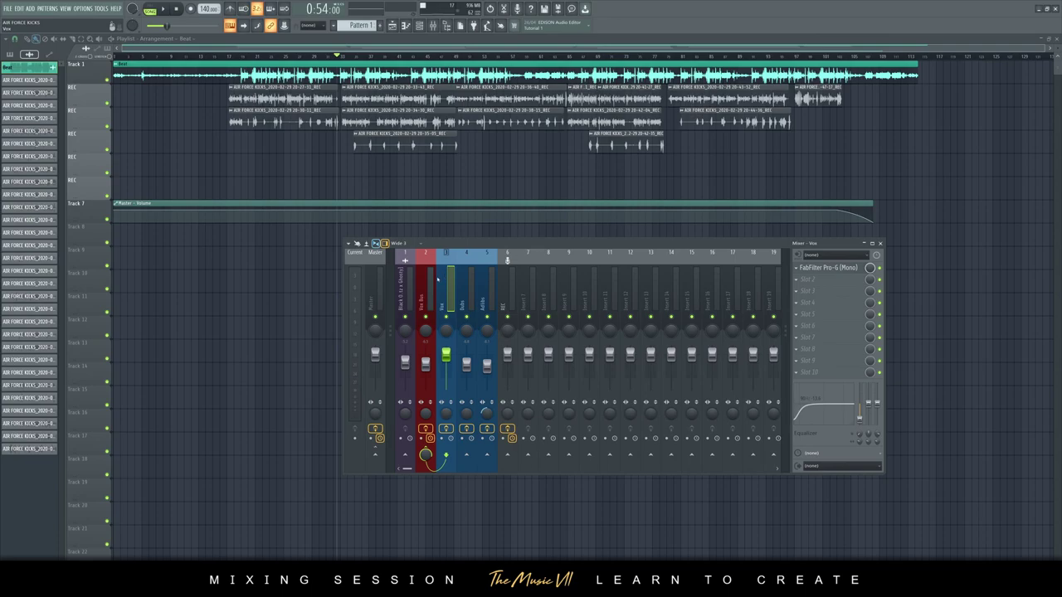
left_click(423, 287)
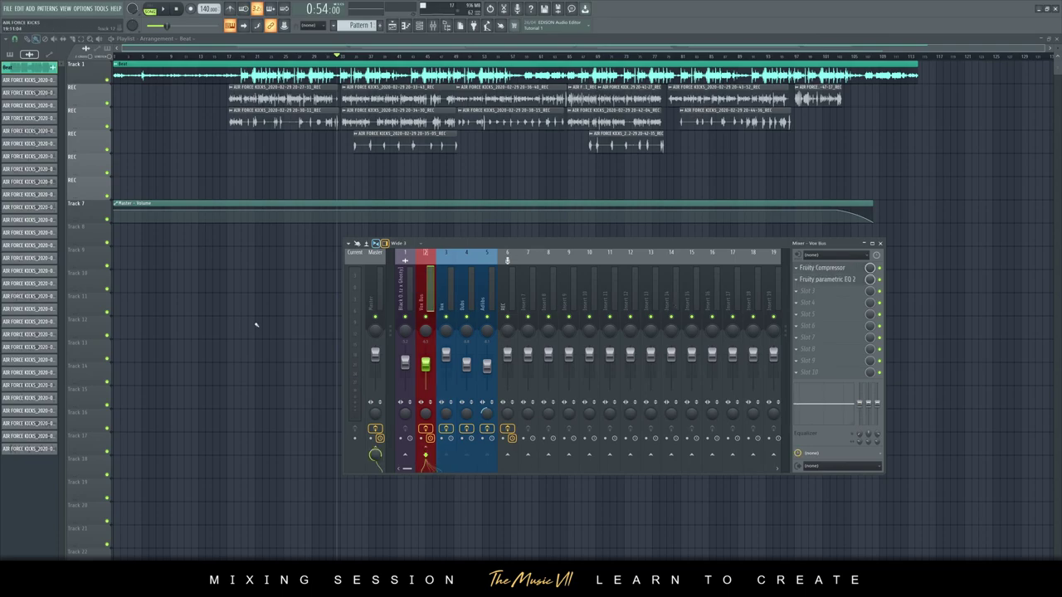
left_click(450, 295)
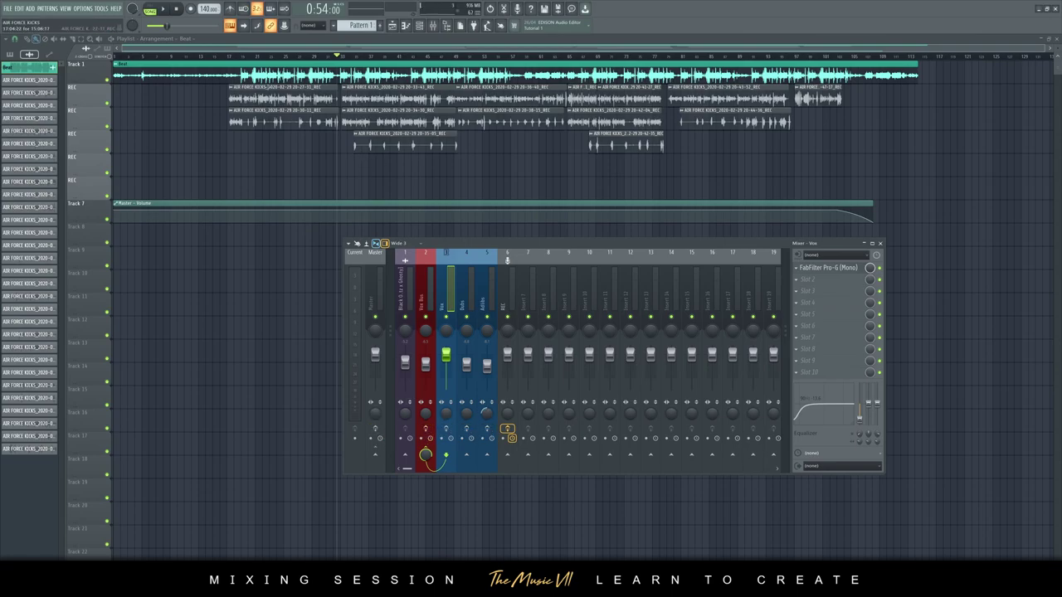
Step: Listen to the vocals from about 0:55 without the beat while watching the mixer levels
key("F9")
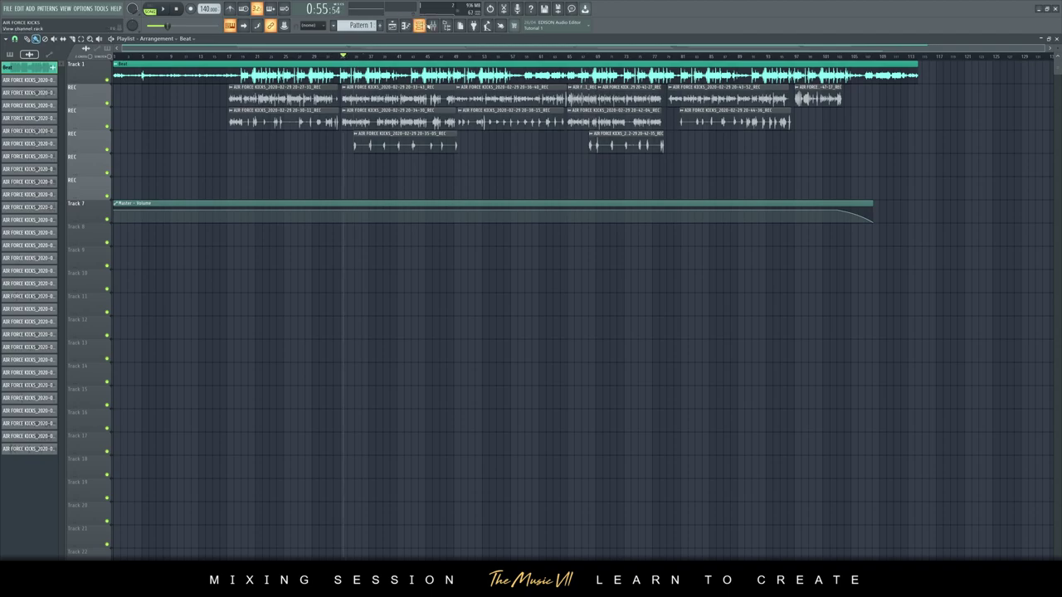
key("F9")
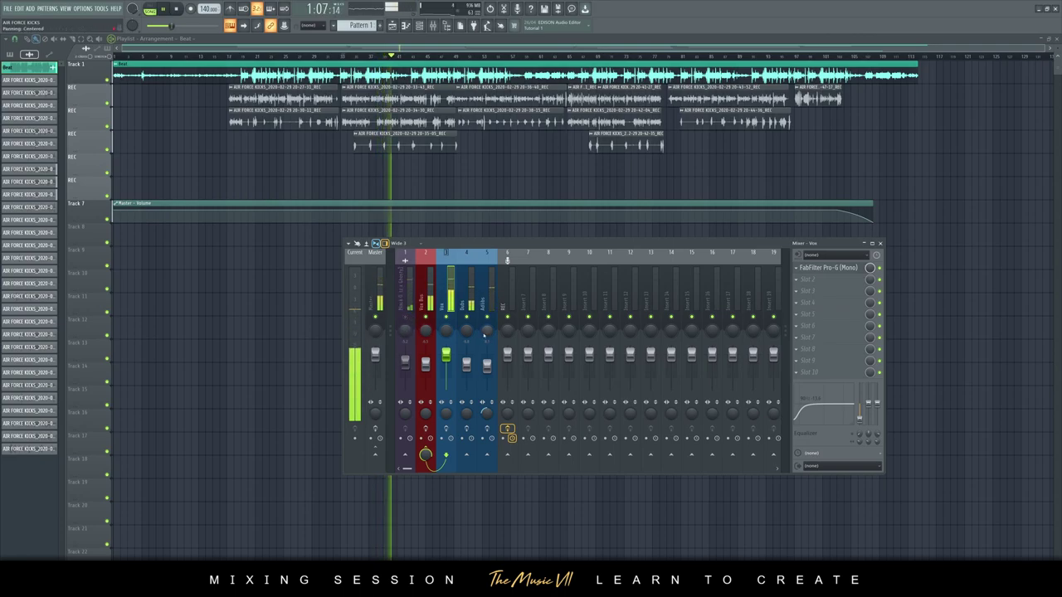
key("space")
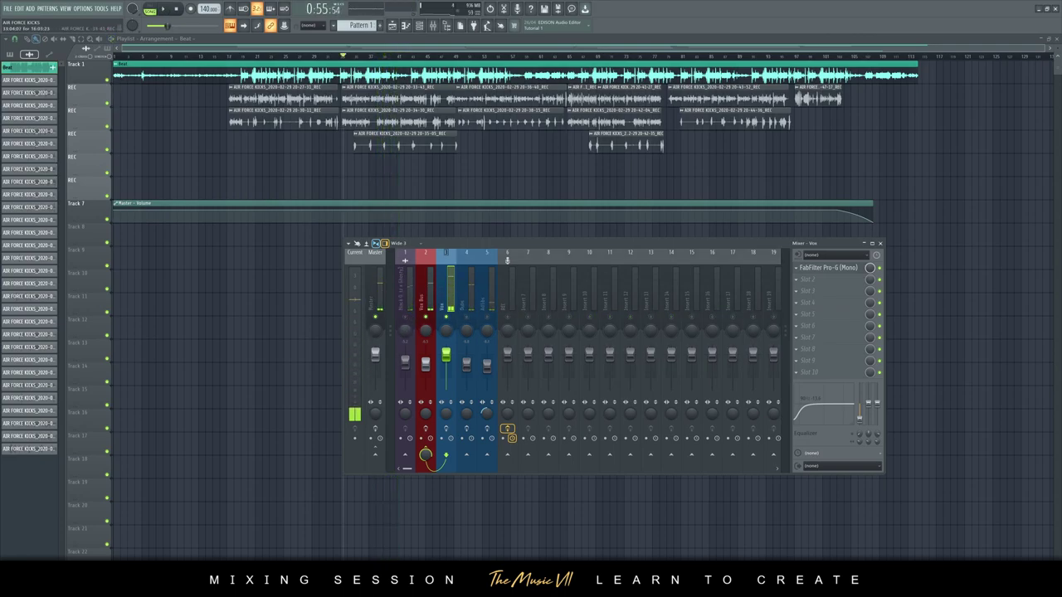
Step: Play the soloed Vox track from 0:28 with the mixer shown and stop playback
key("F9")
key("space")
left_click(230, 54)
left_click(432, 25)
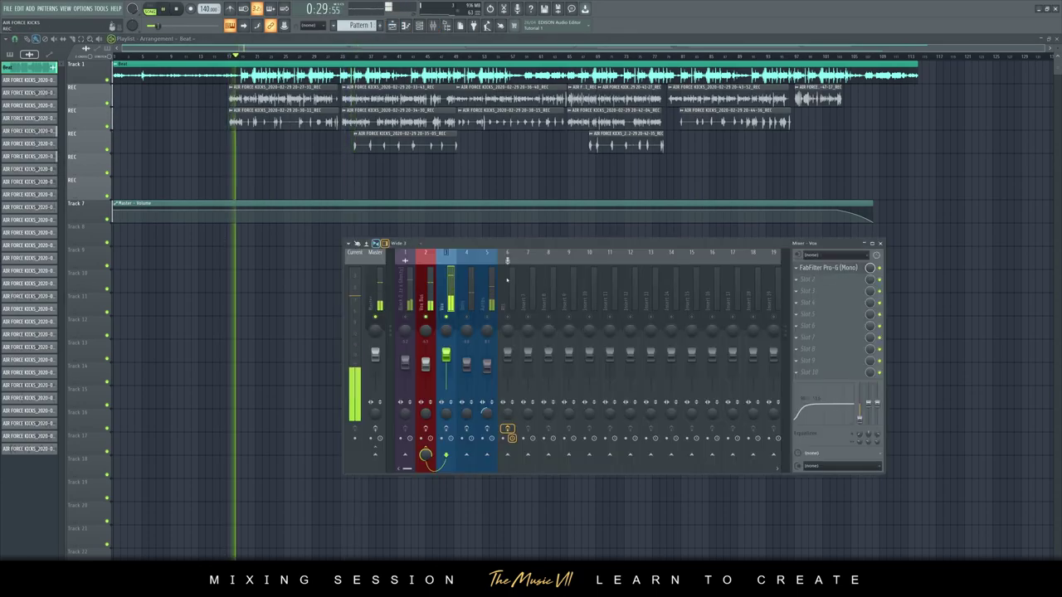
key("space")
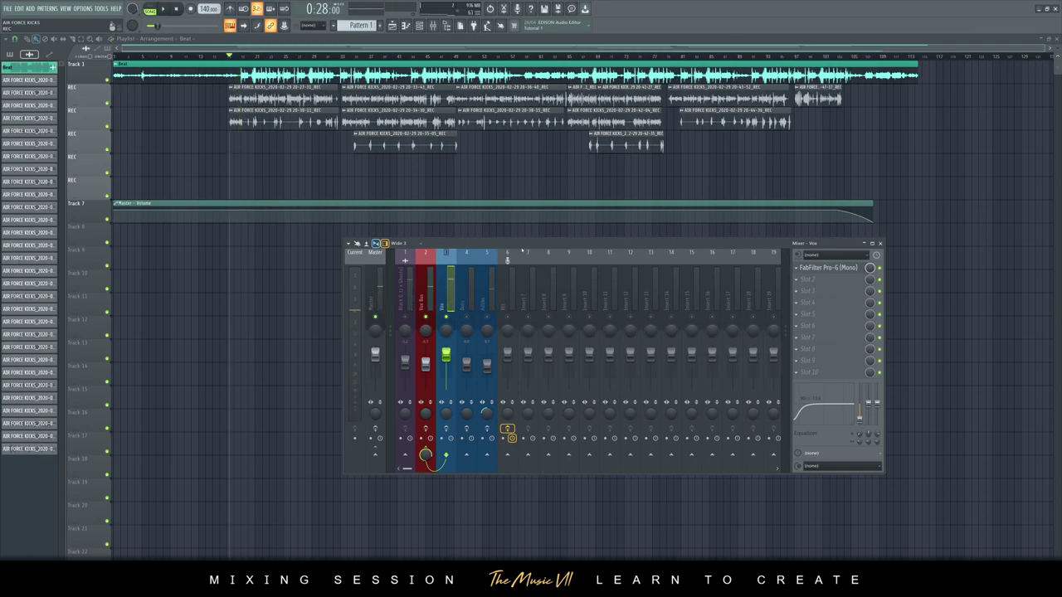
Step: Examine the Fruity parametric EQ 2 curve on the REC track and compare its effect chain with the Vox track's
left_click(509, 290)
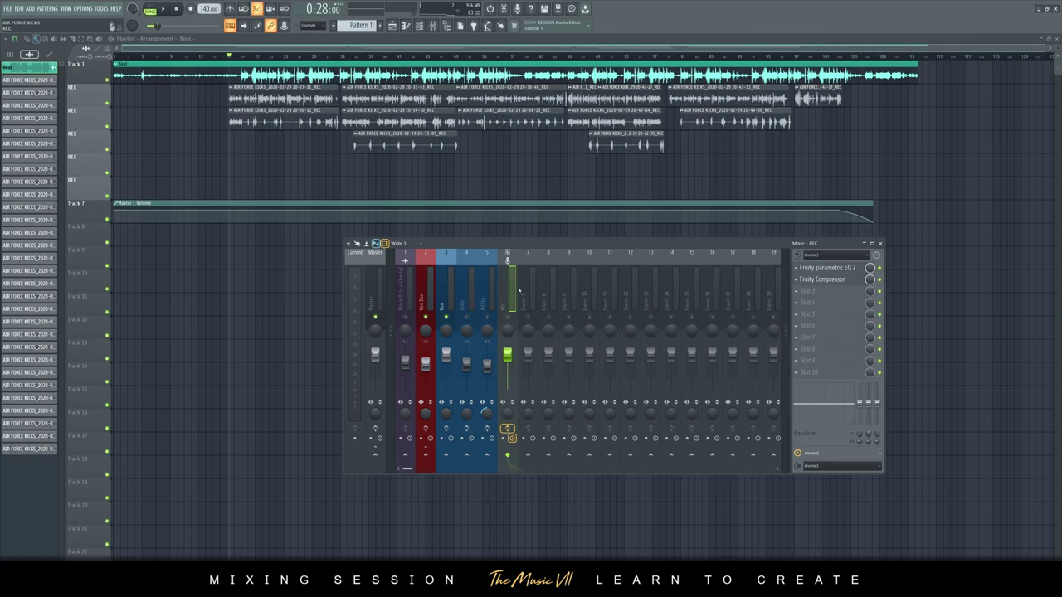
left_click(834, 268)
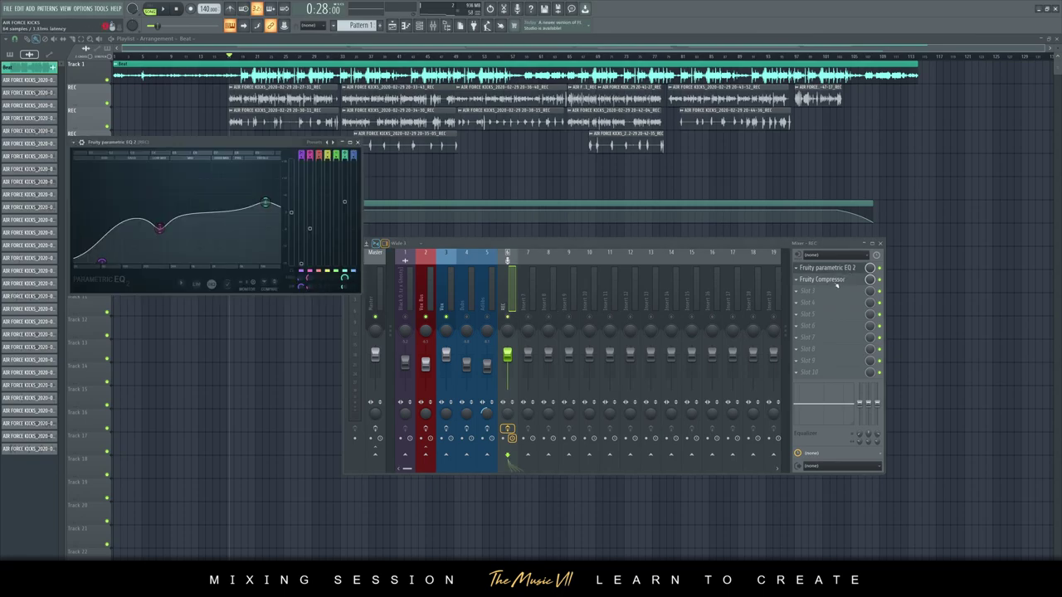
left_click(813, 270)
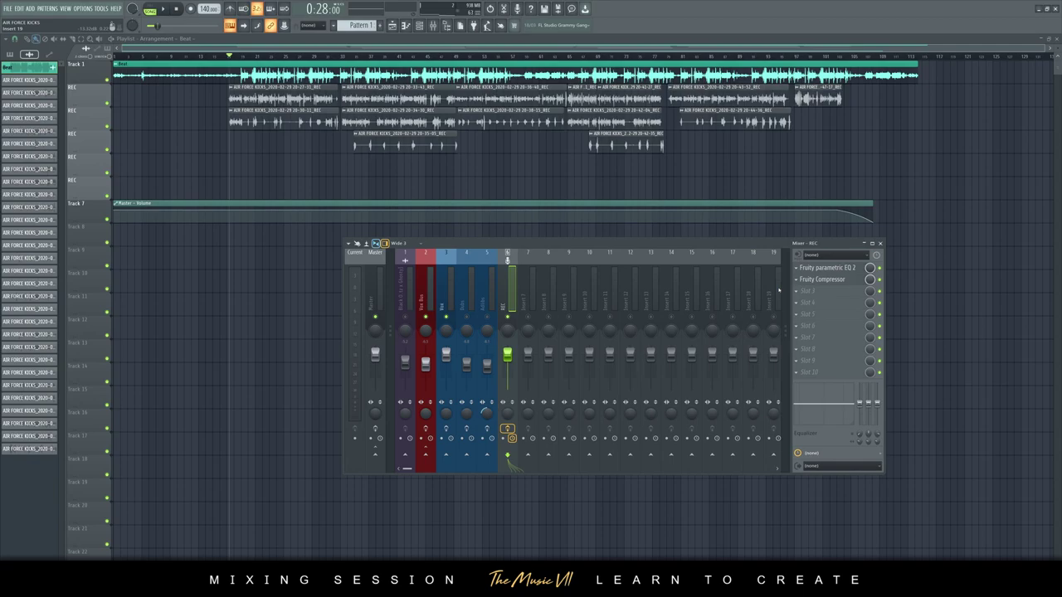
left_click(455, 301)
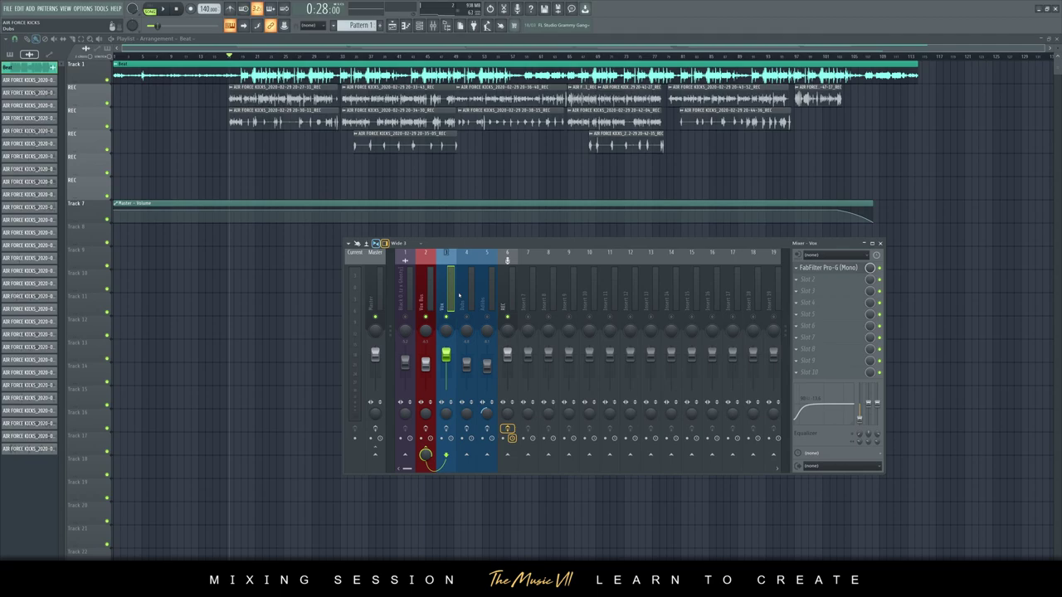
left_click(506, 294)
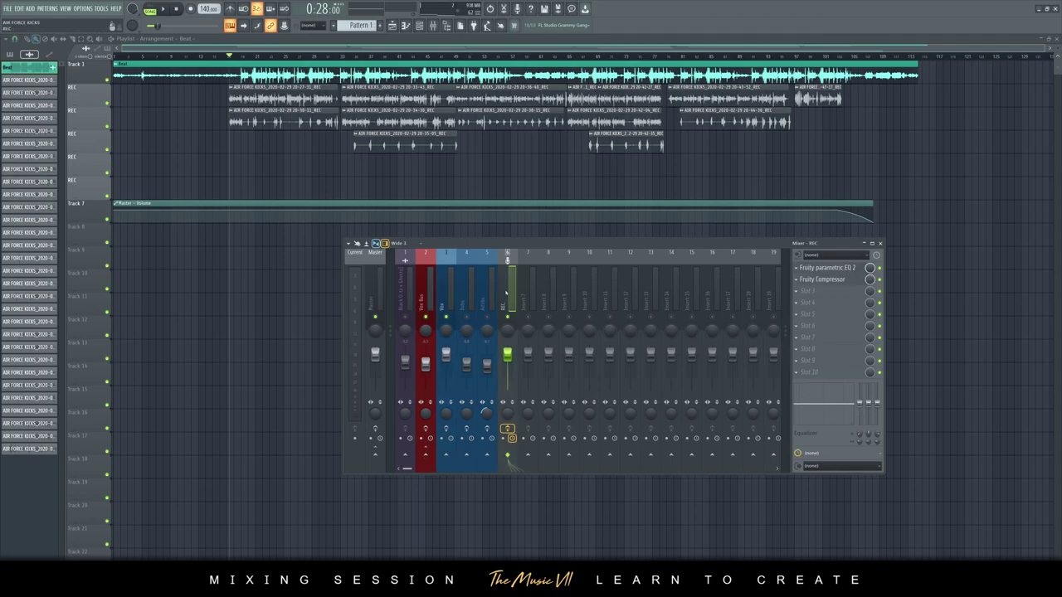
left_click(452, 286)
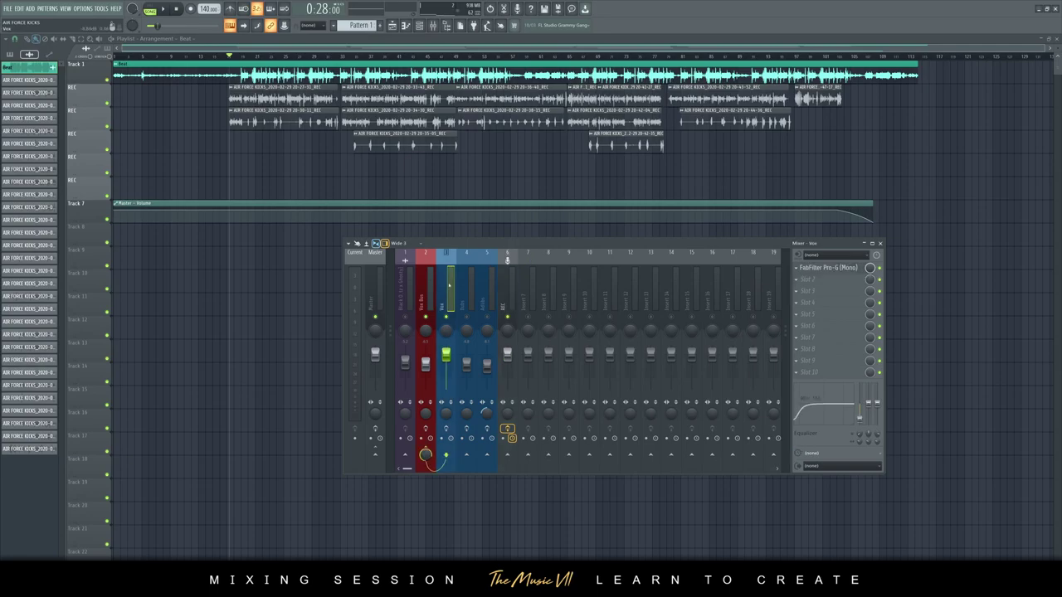
Step: Inspect the Ozone Imager on the Dubs track and PanCake2 on the Adlibs track, closing each plugin again
left_click(469, 300)
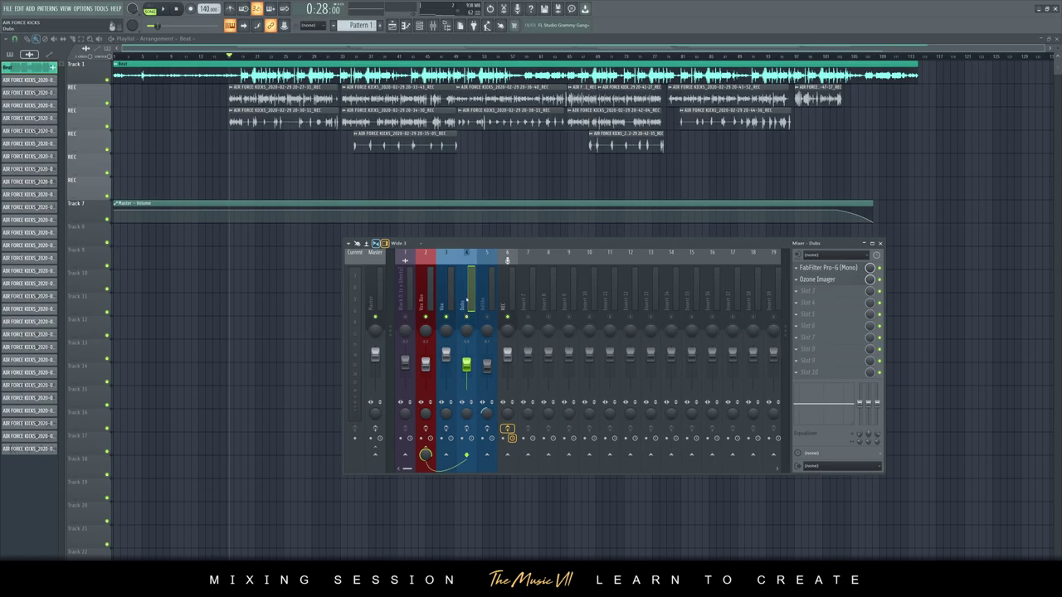
left_click(834, 281)
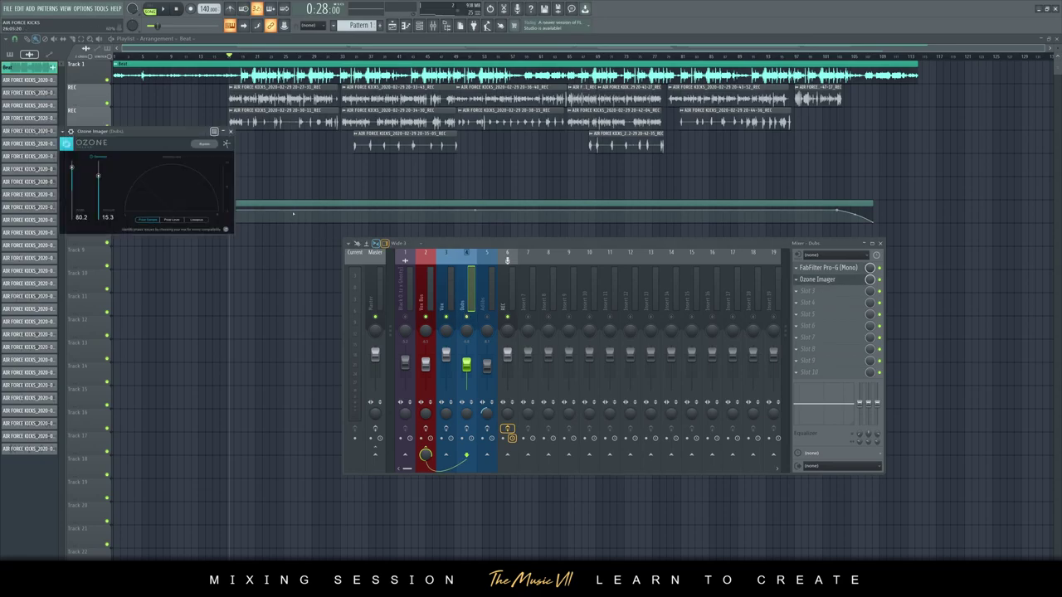
left_click(231, 131)
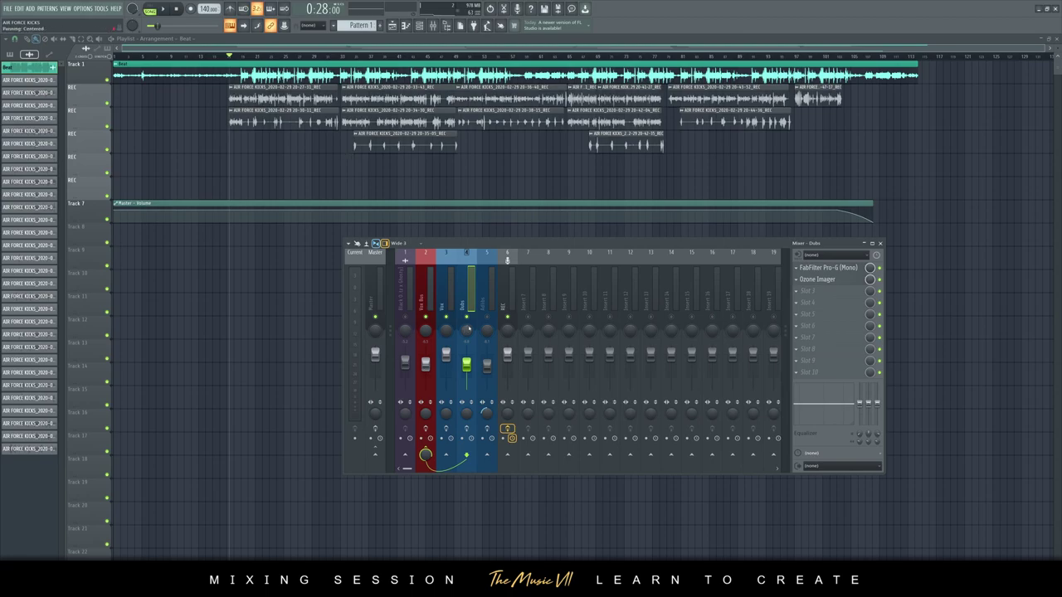
left_click(487, 308)
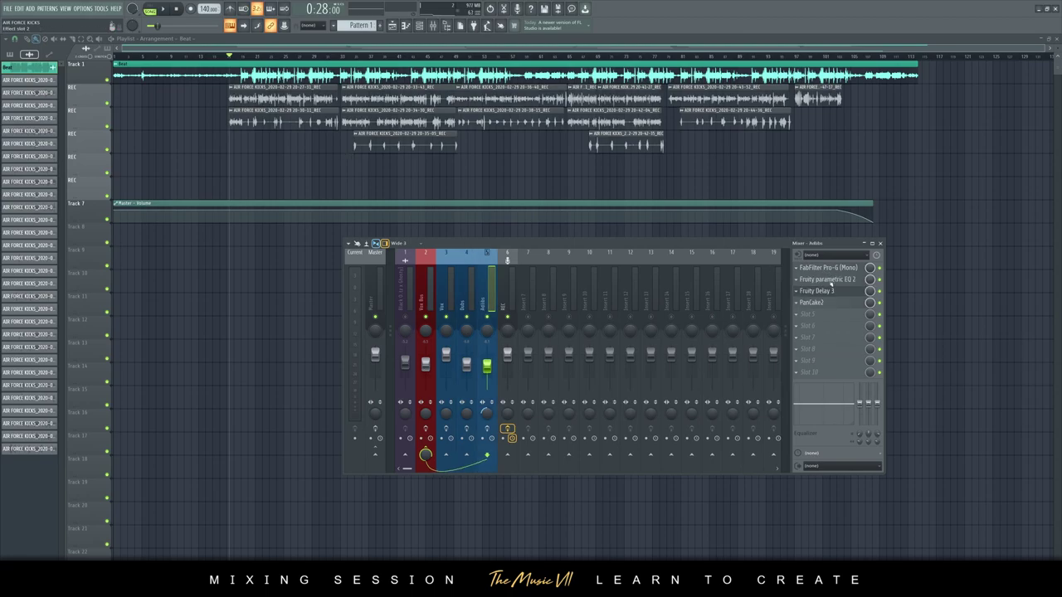
left_click(819, 304)
left_click(819, 303)
Step: Step from the Vox Bus through the Vox, Dubs and Adlibs tracks that feed it
left_click(430, 294)
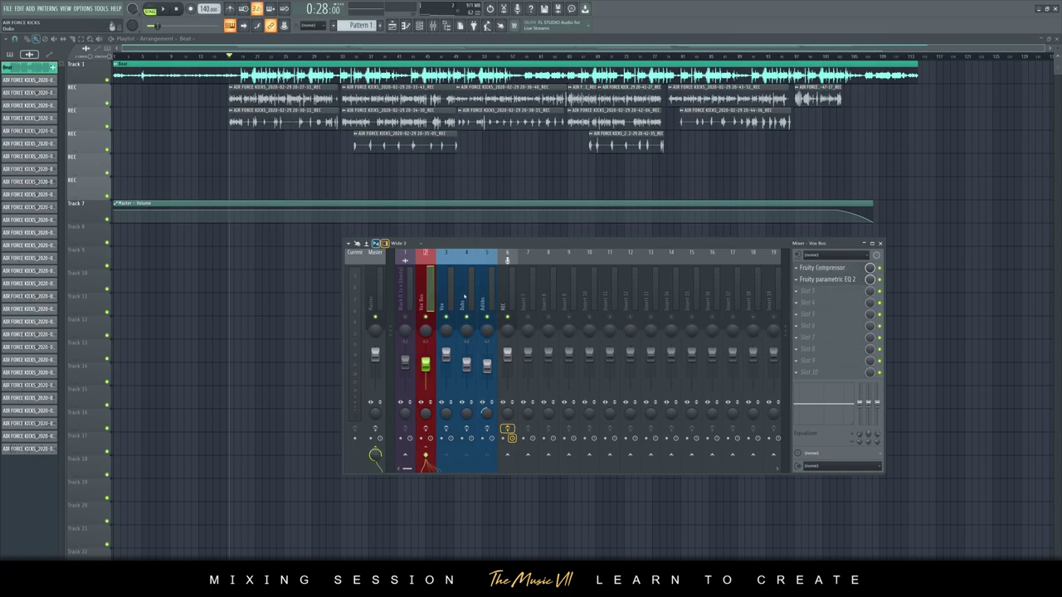
key("Right")
key("Right")
key("Right")
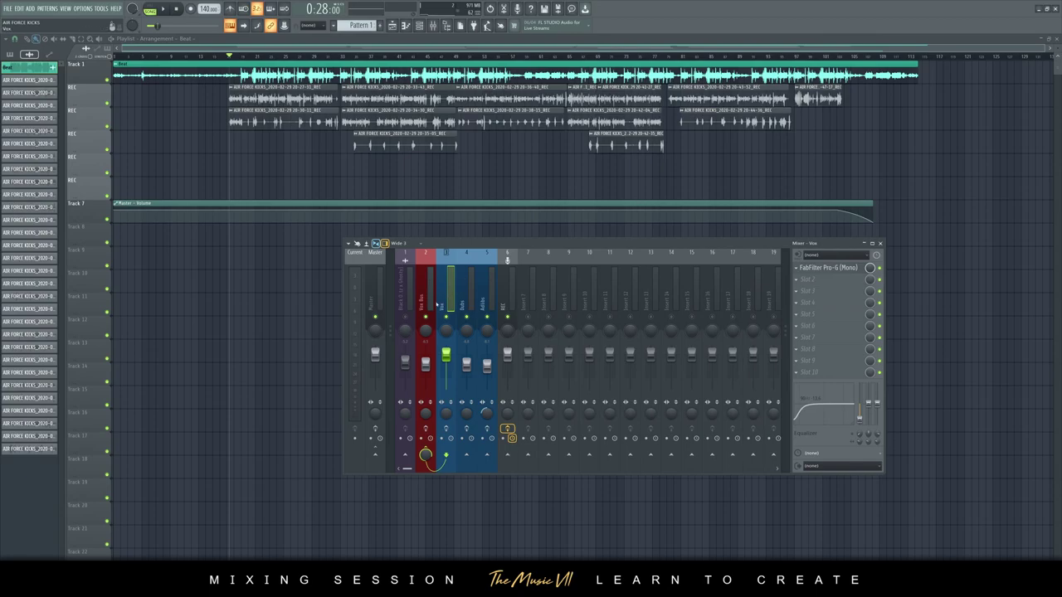
Step: Inspect the Fruity Compressor and Fruity parametric EQ 2 settings on the Vox Bus and close both plugins
left_click(428, 300)
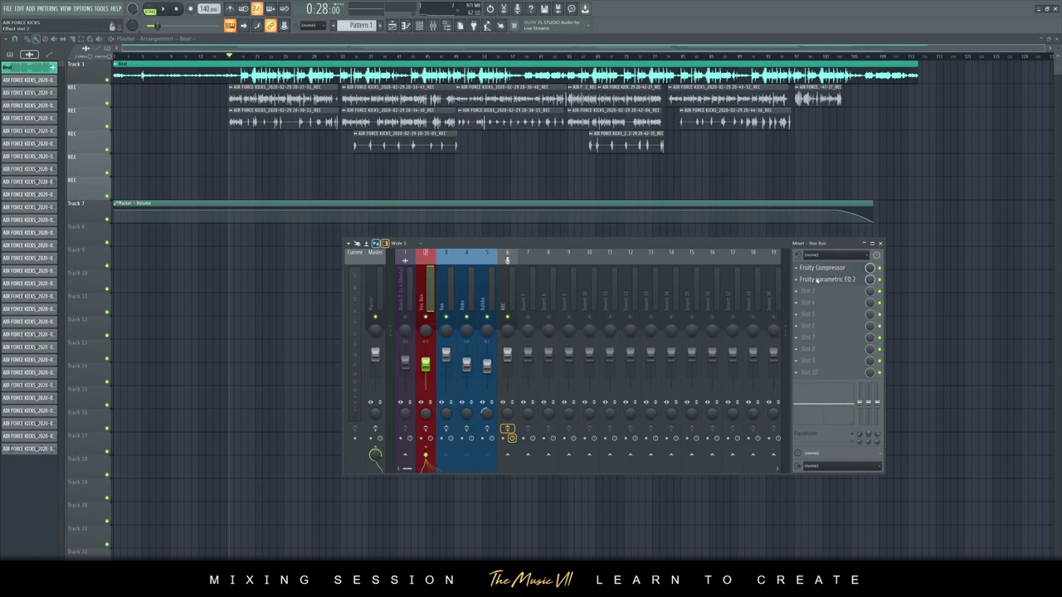
left_click(824, 269)
left_click(827, 280)
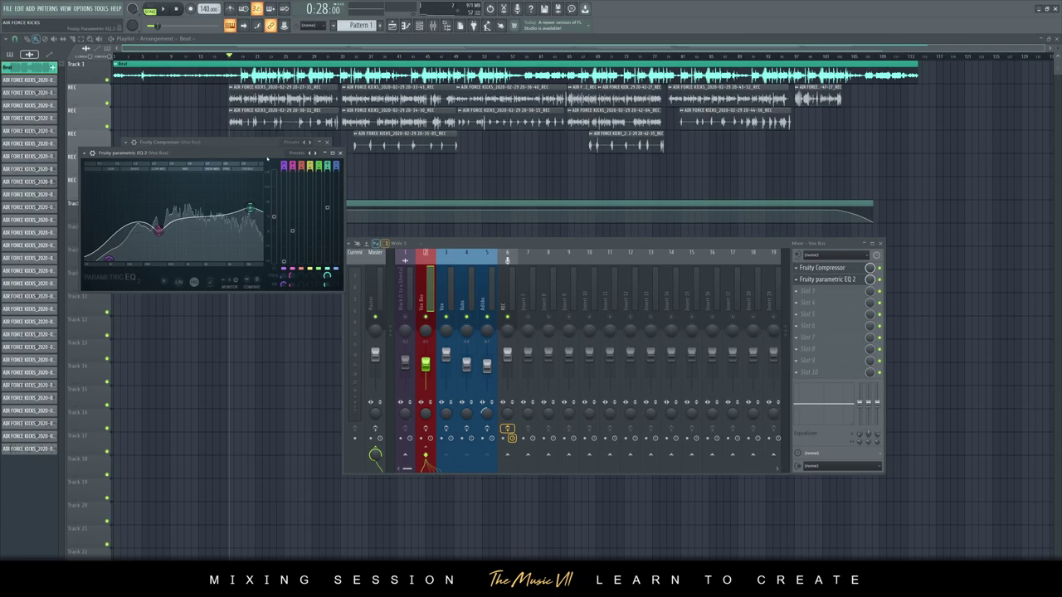
left_click_drag(332, 152, 332, 258)
left_click(342, 259)
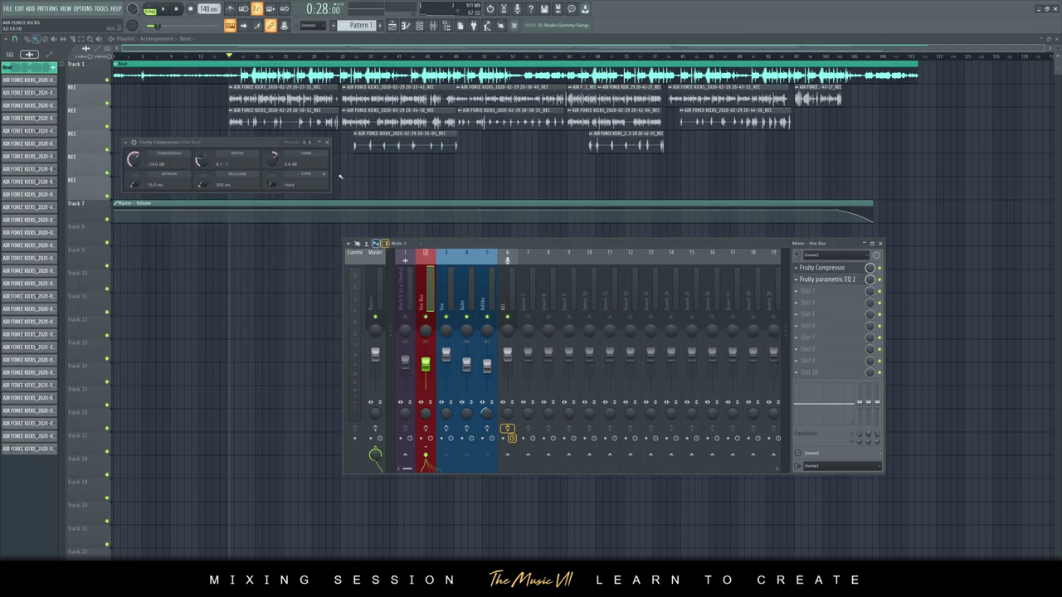
left_click(326, 142)
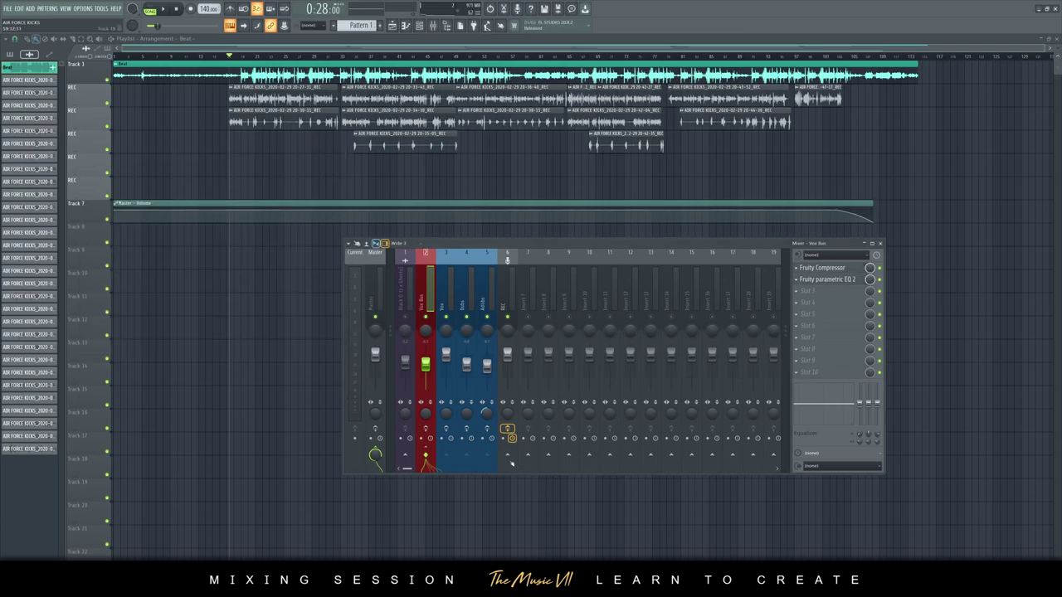
Step: Turn the effects back on for the vocal tracks, including Dubs and Adlibs, and select the Vox track
left_click(466, 428)
left_click(487, 428)
left_click(446, 304)
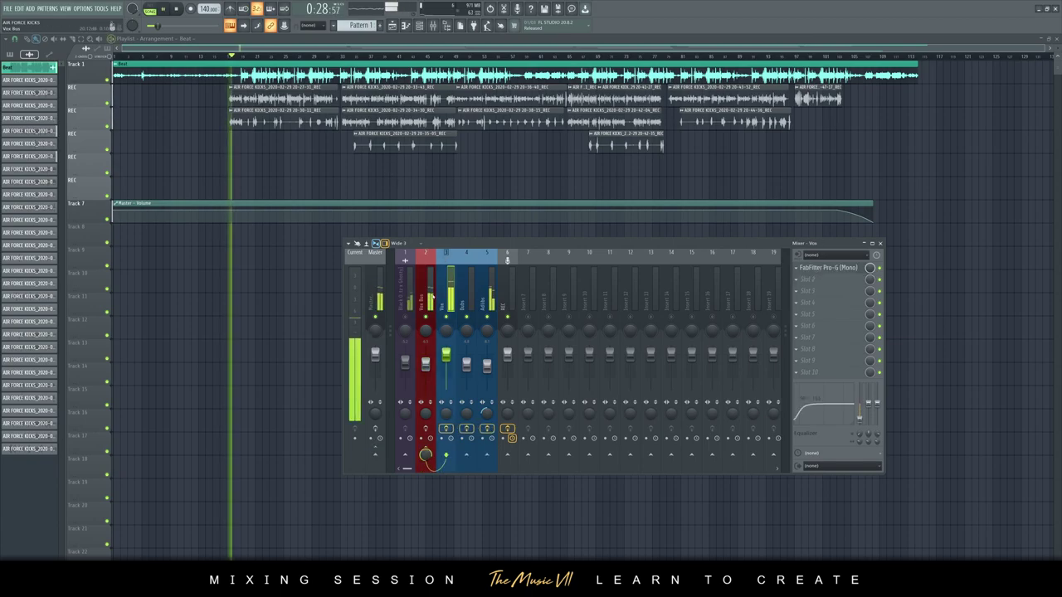
Step: Select the Vox Bus, bring the mixer back up and play the section from about 0:55
left_click(430, 297)
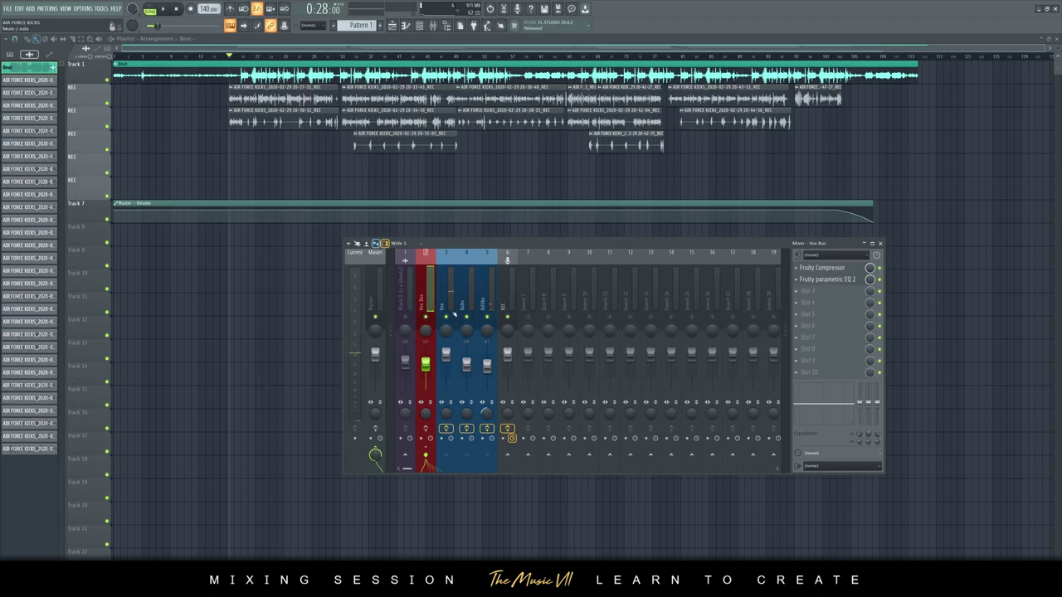
key("space")
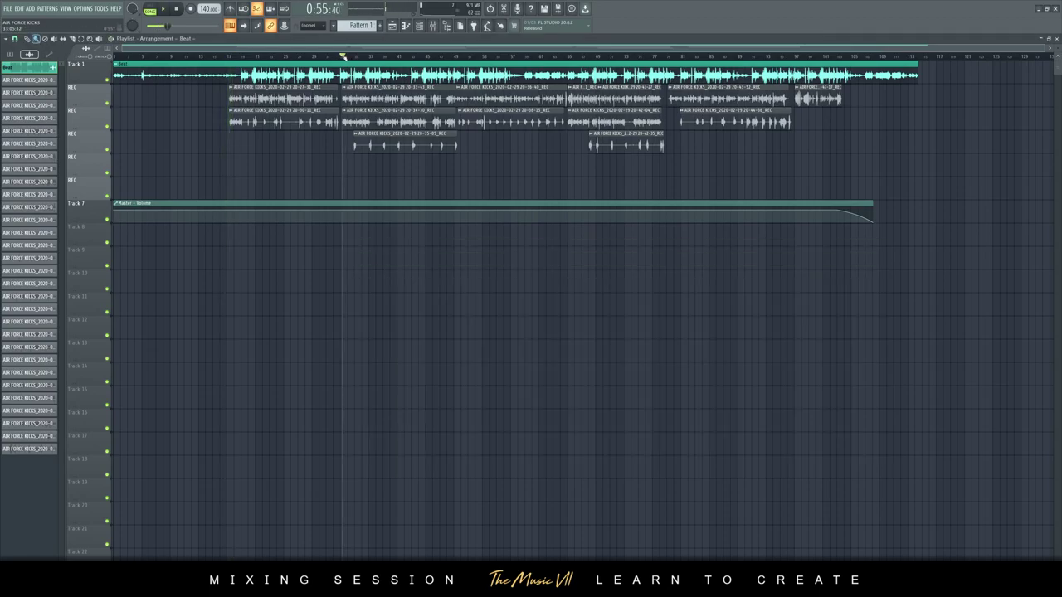
left_click(432, 25)
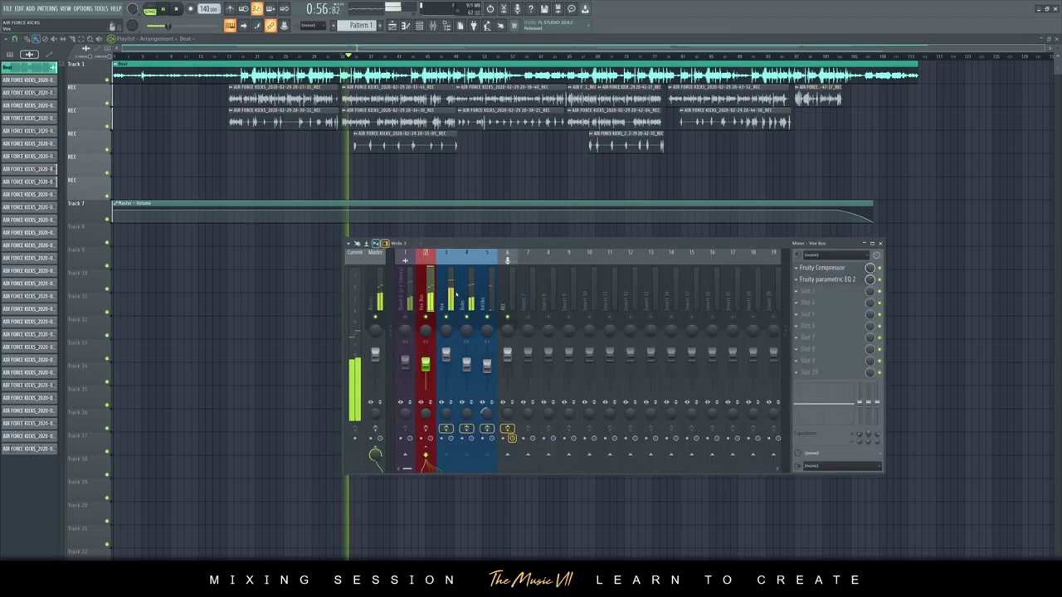
key("space")
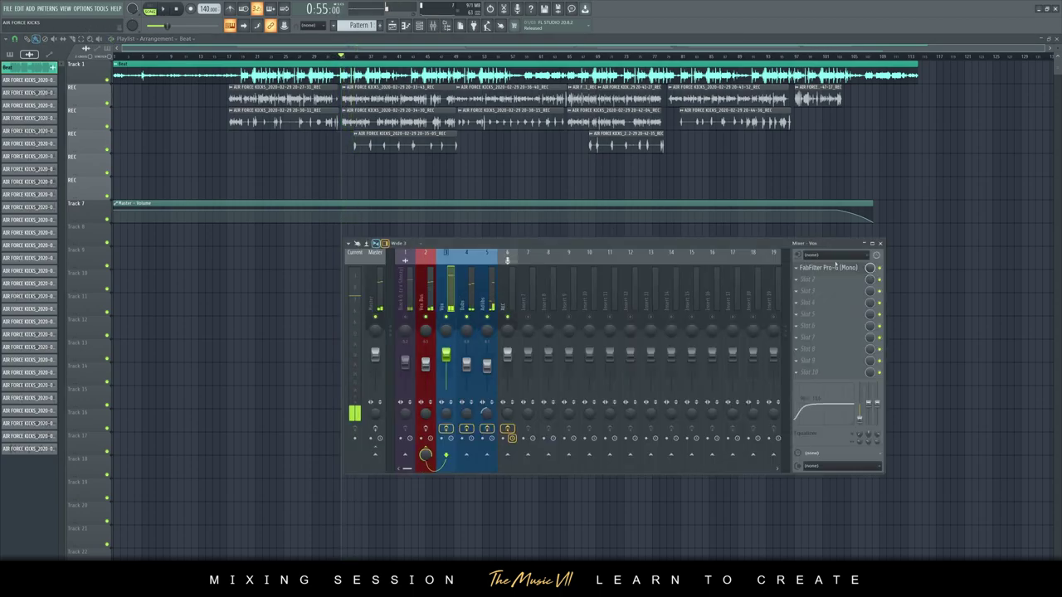
Step: Open FabFilter Pro-G (Mono) on the Vox track and audition the soloed vocal with the gate bypassed and active
left_click(828, 268)
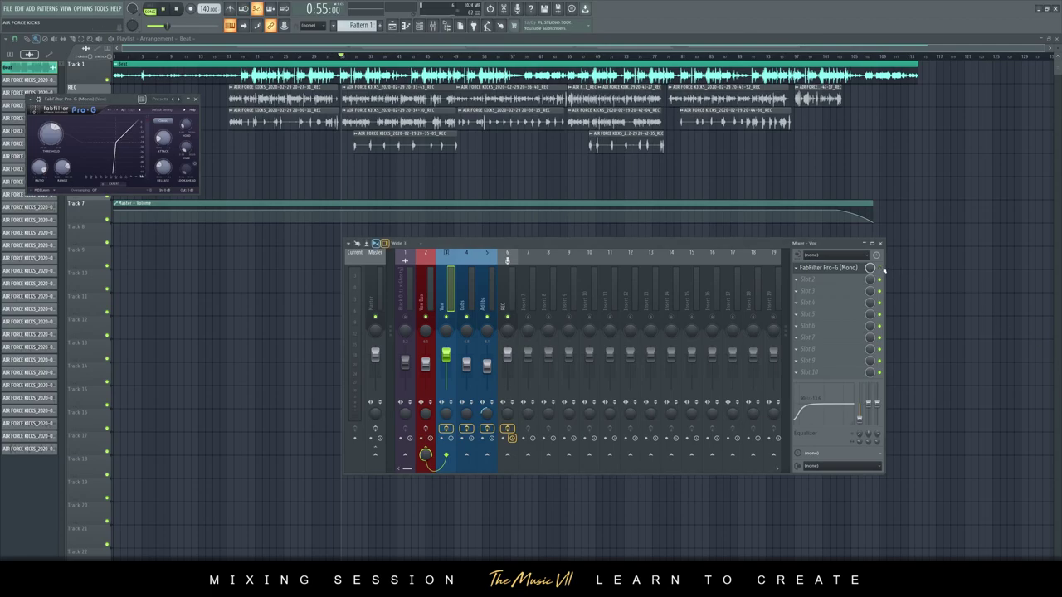
key("space")
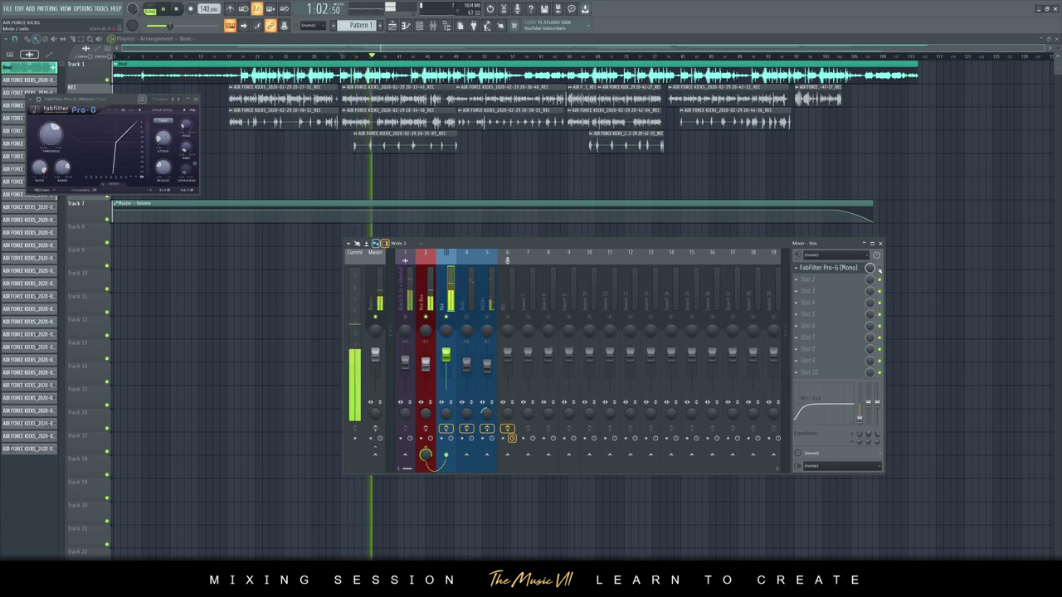
key("space")
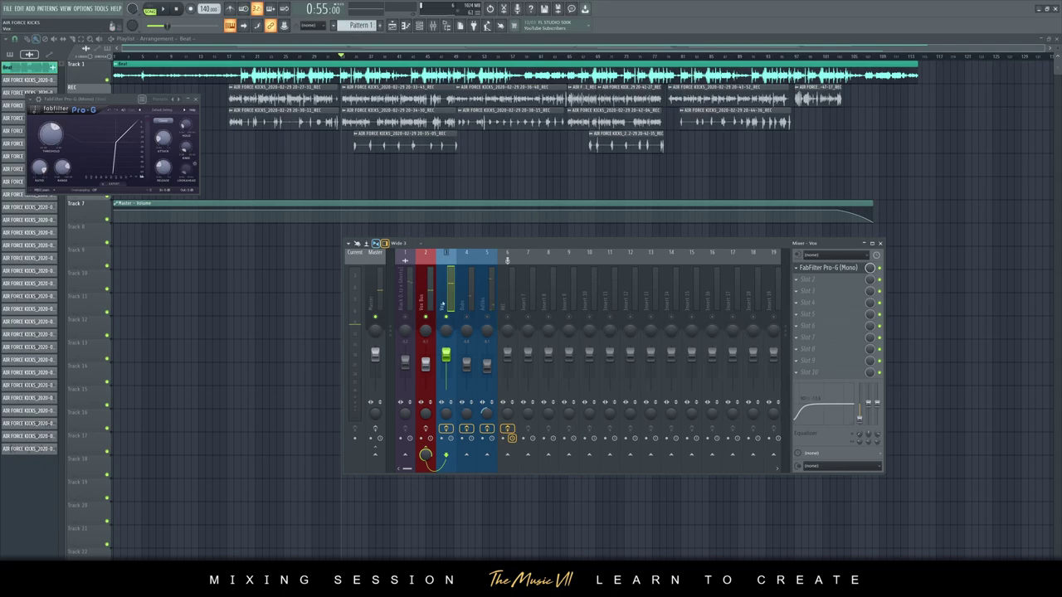
Step: Close Pro-G, select the Vox Bus and compare playback with the bus effects off and on
key("Left")
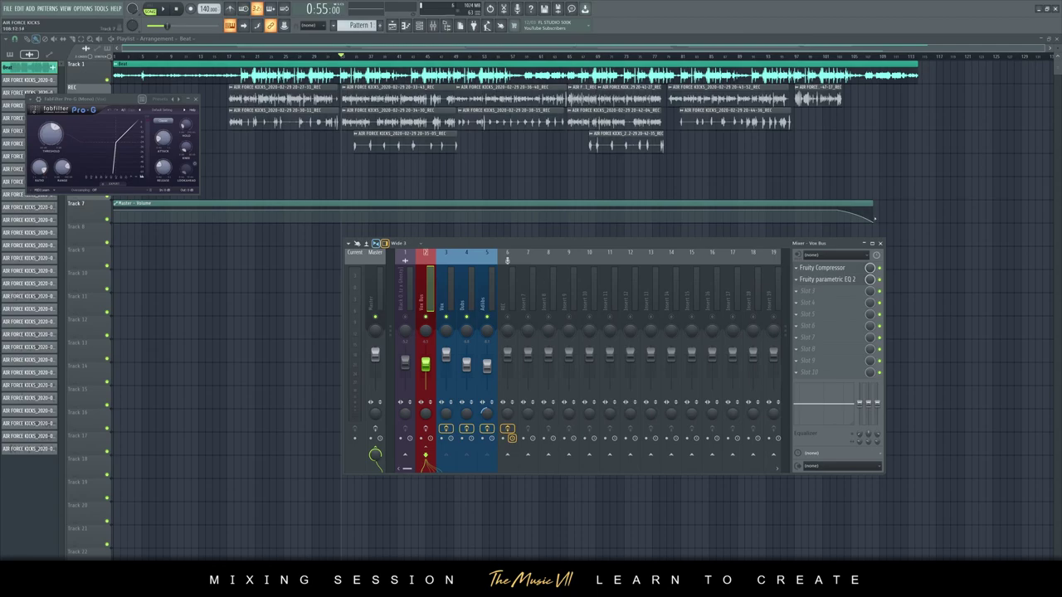
left_click(430, 438)
left_click(196, 98)
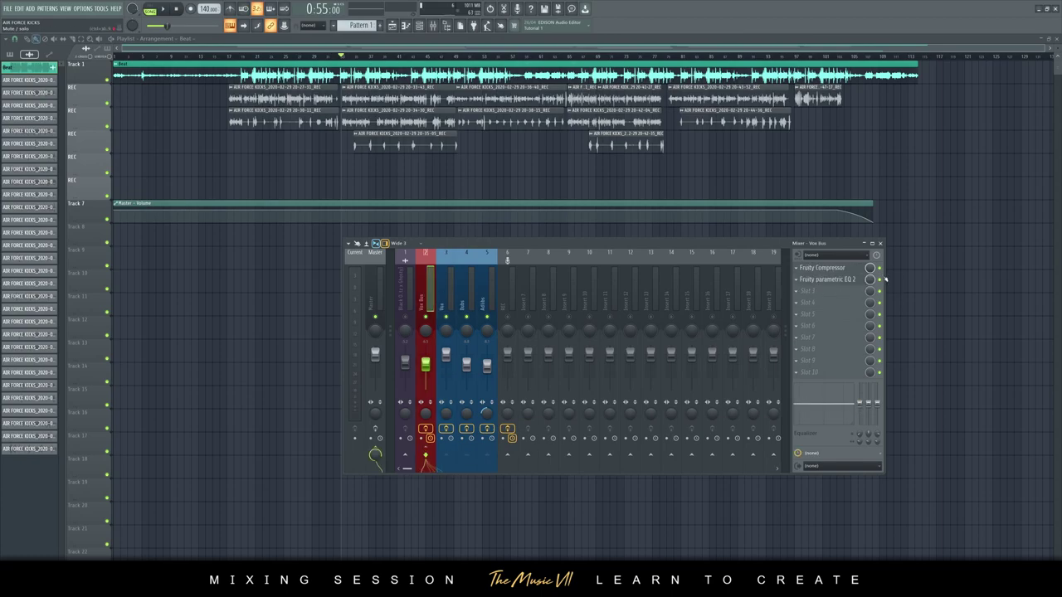
key("space")
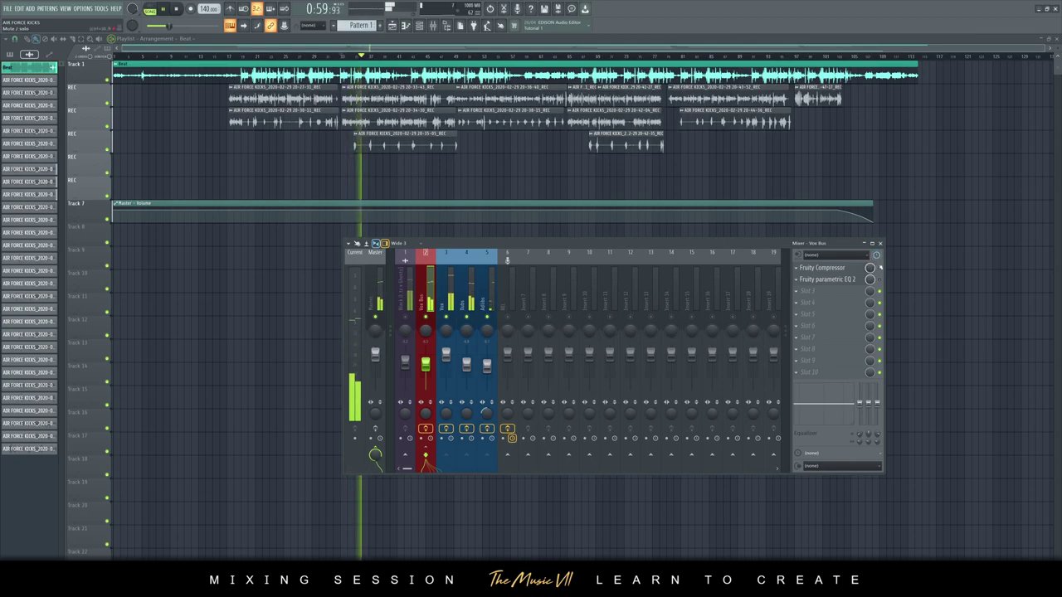
key("space")
key("space")
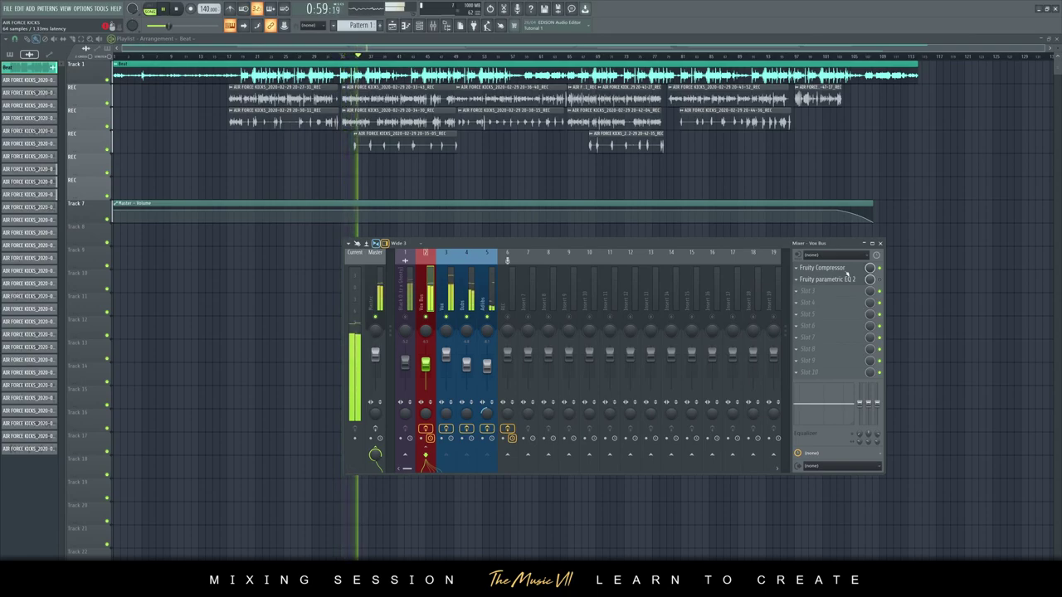
key("space")
Step: Open the Vox Bus's Fruity Compressor, then narrow the mixer and arrange the two windows side by side
left_click(830, 268)
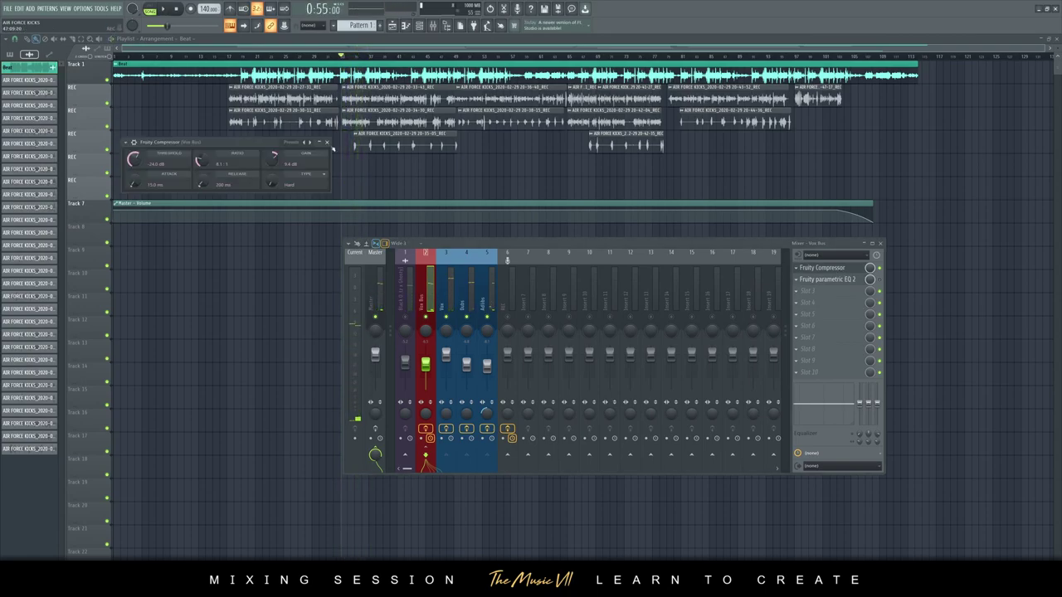
left_click_drag(535, 253, 622, 253)
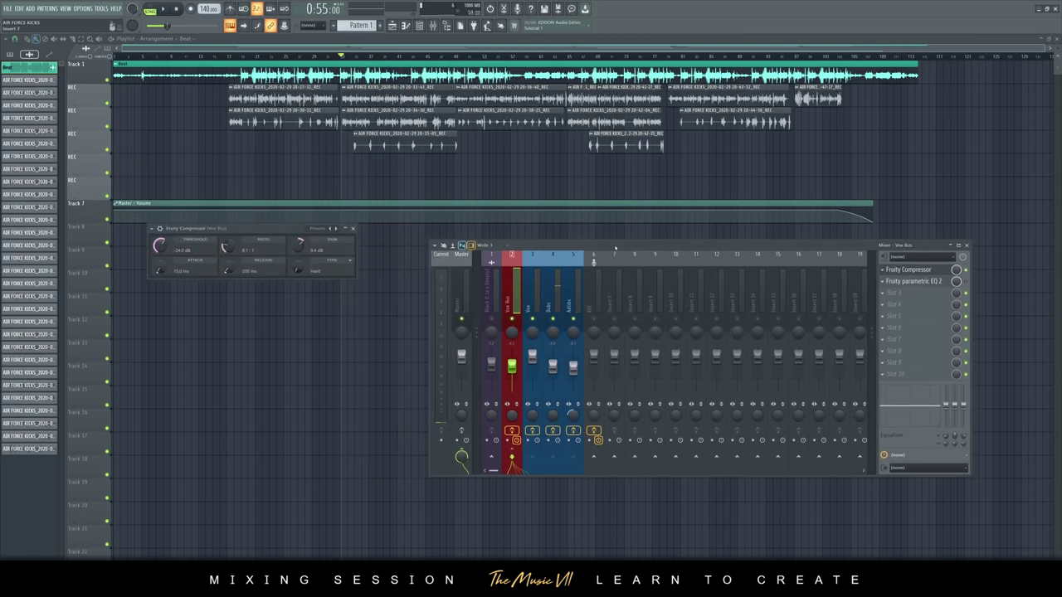
left_click_drag(972, 357, 784, 357)
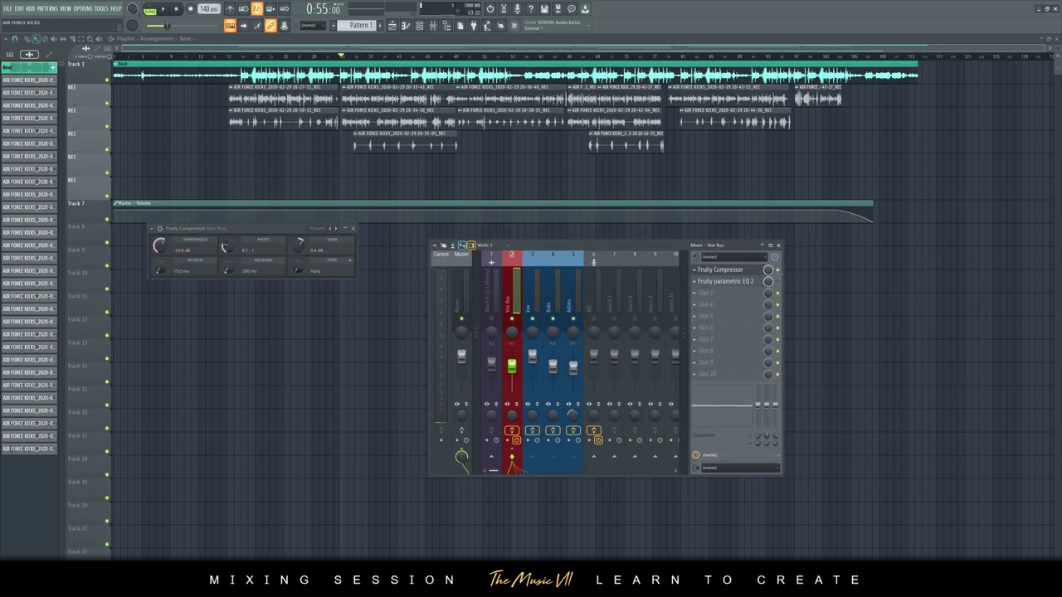
left_click_drag(525, 245, 705, 215)
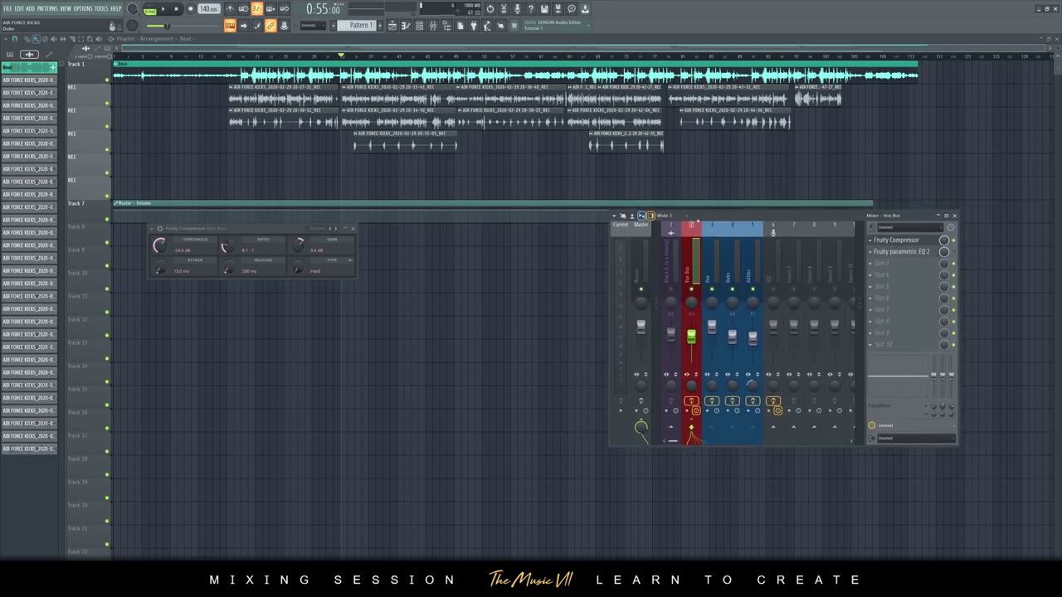
left_click_drag(264, 230, 365, 248)
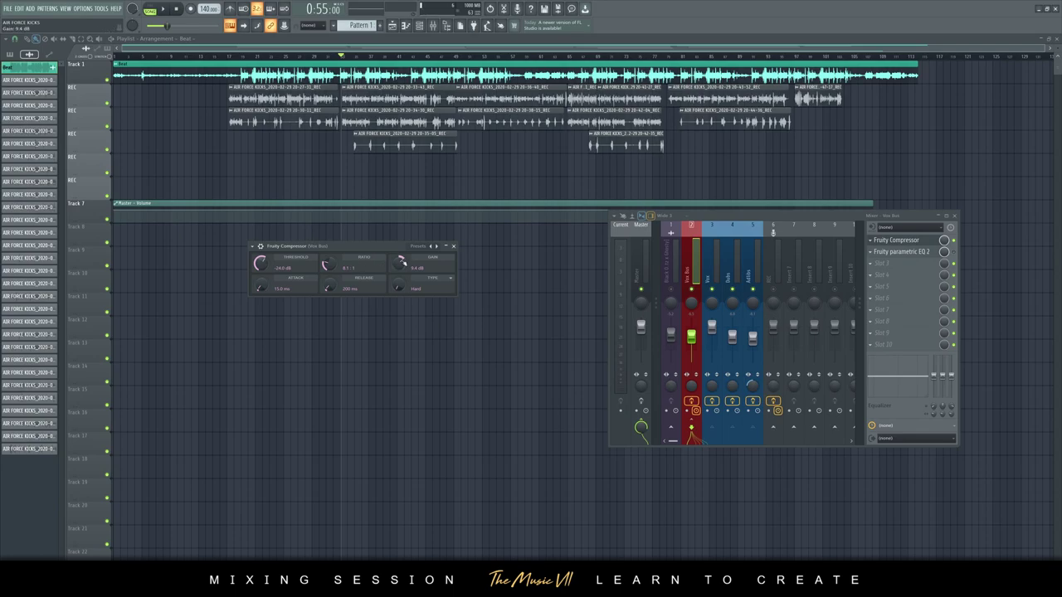
Step: Reset the compressor's gain to 0.0 dB, raise it to 7.4 dB by ear during playback and close the compressor
right_click(403, 262)
left_click(431, 349)
key("space")
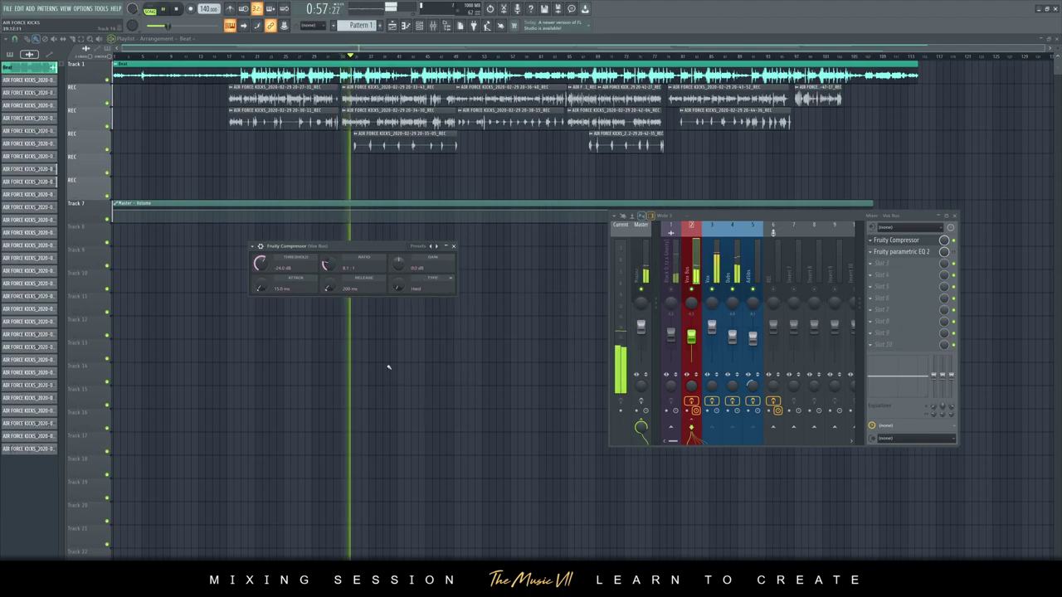
key("space")
left_click_drag(398, 263, 398, 249)
scroll(401, 270, "up", 1)
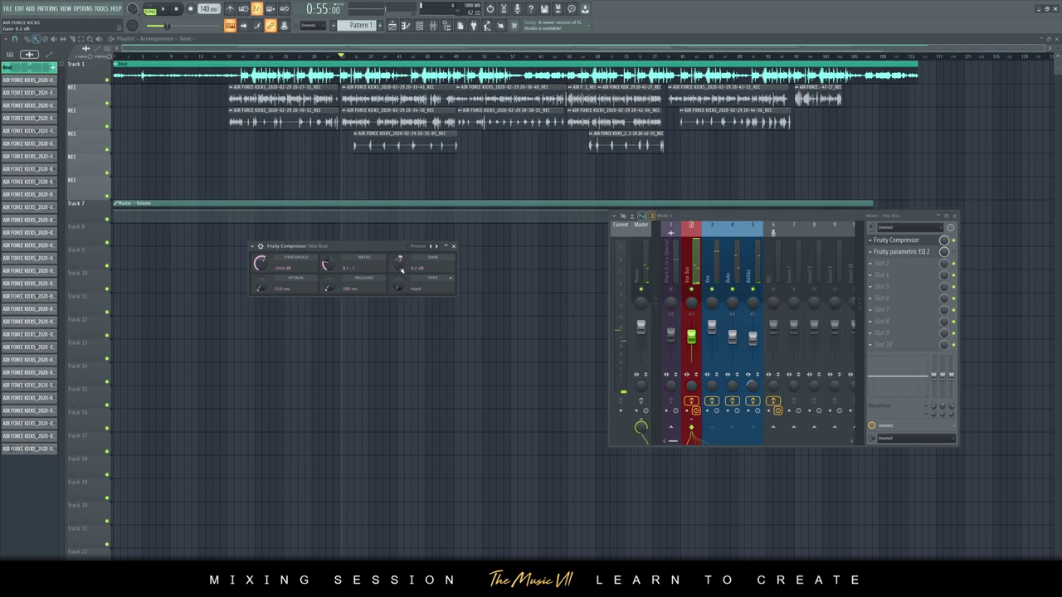
key("space")
scroll(402, 270, "up", 12)
key("space")
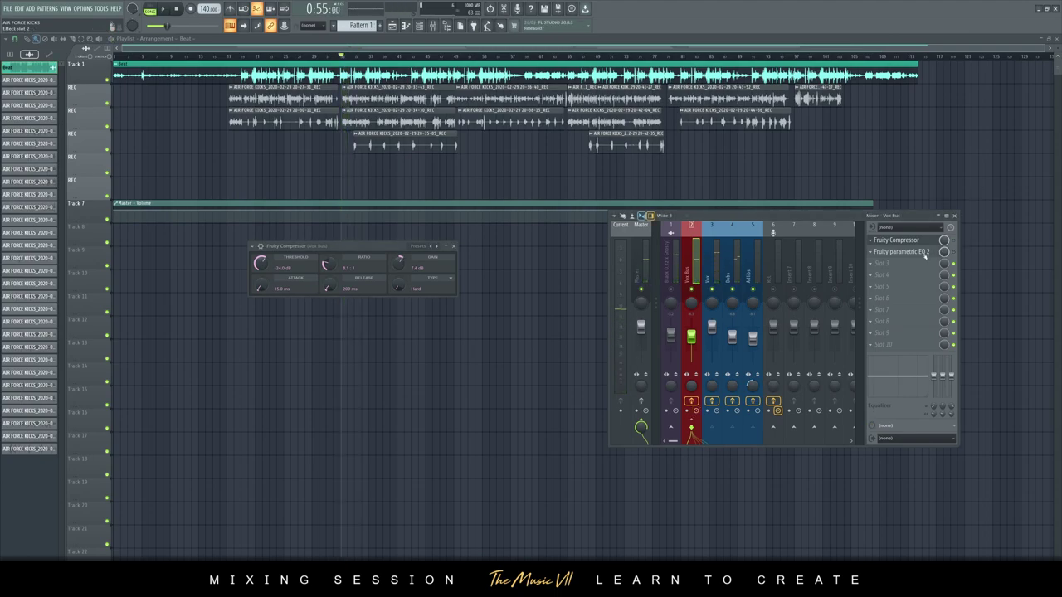
left_click(453, 246)
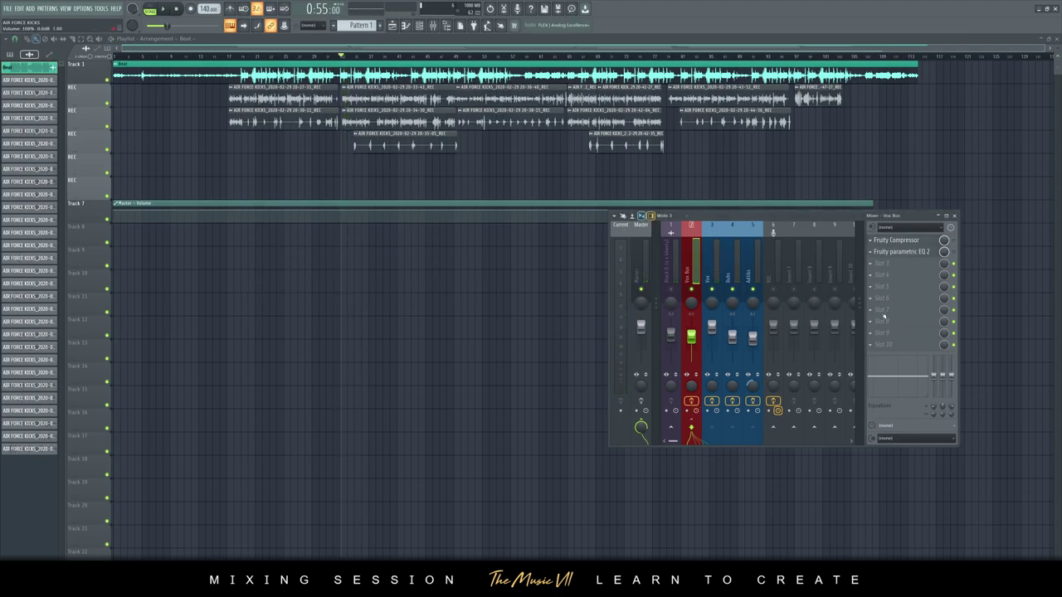
Step: Open Fruity parametric EQ 2 on the Vox Bus, try the Radio preset, load Vocal Presence instead and close the EQ
left_click(901, 251)
left_click(300, 258)
left_click(332, 340)
left_click(317, 259)
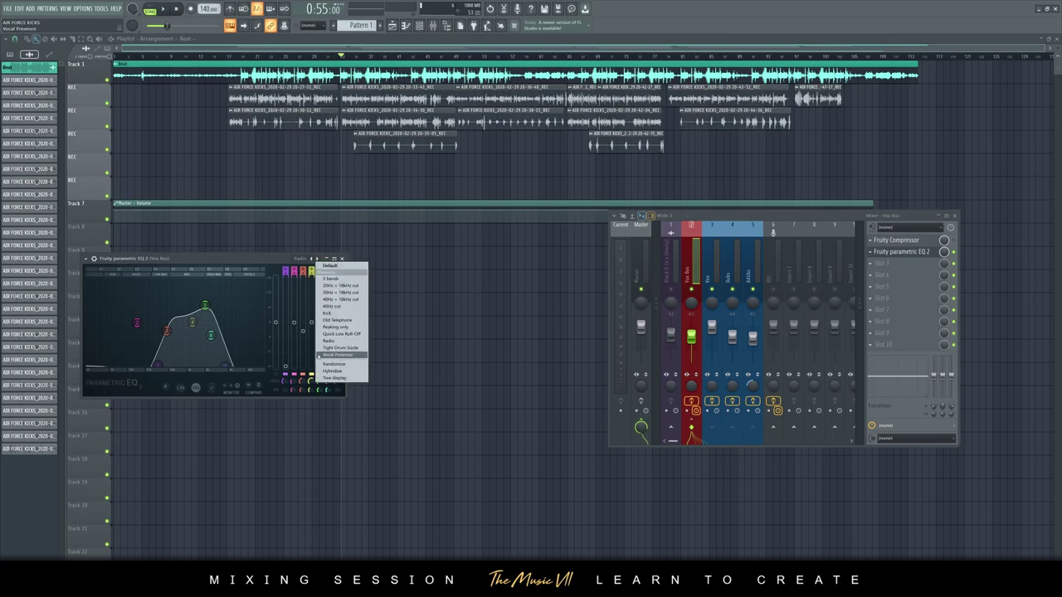
left_click(321, 358)
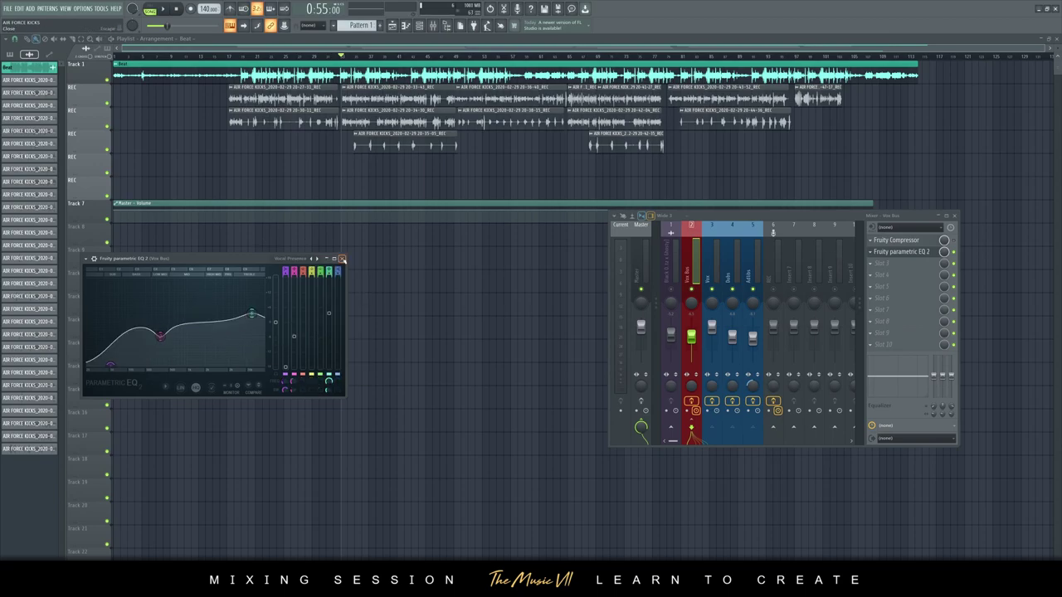
left_click(341, 258)
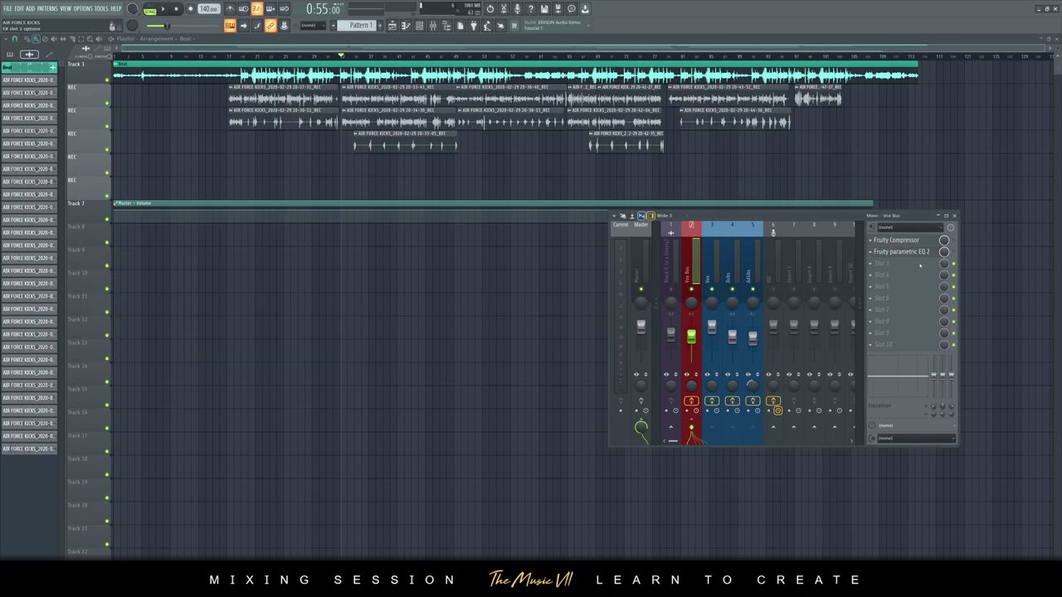
Step: Add a second Fruity Compressor in slot 3 of the Vox Bus, reposition its window and play the section briefly
left_click(919, 265)
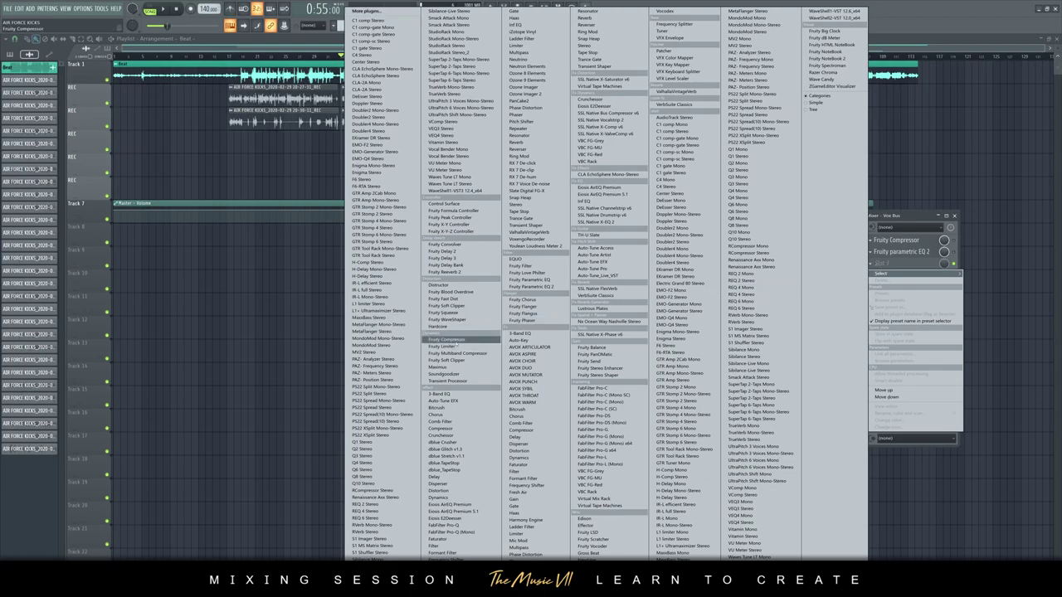
left_click(447, 340)
left_click_drag(268, 231, 284, 249)
key("space")
key("space")
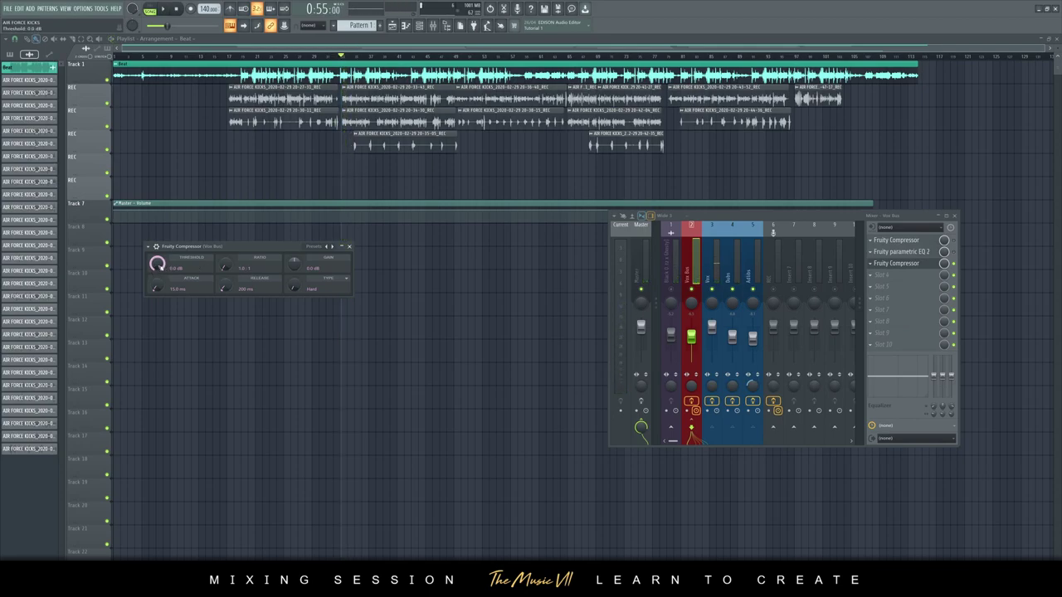
Step: Lower the new compressor's threshold to -27.2 dB during playback and fine-tune it by ear
key("space")
scroll(157, 263, "down", 7)
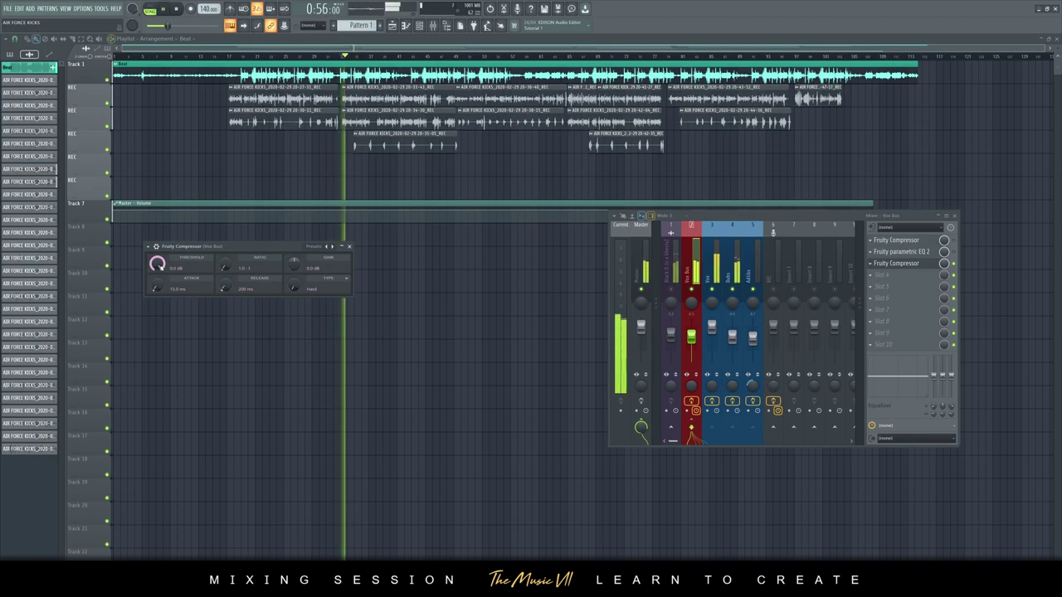
scroll(157, 264, "down", 20)
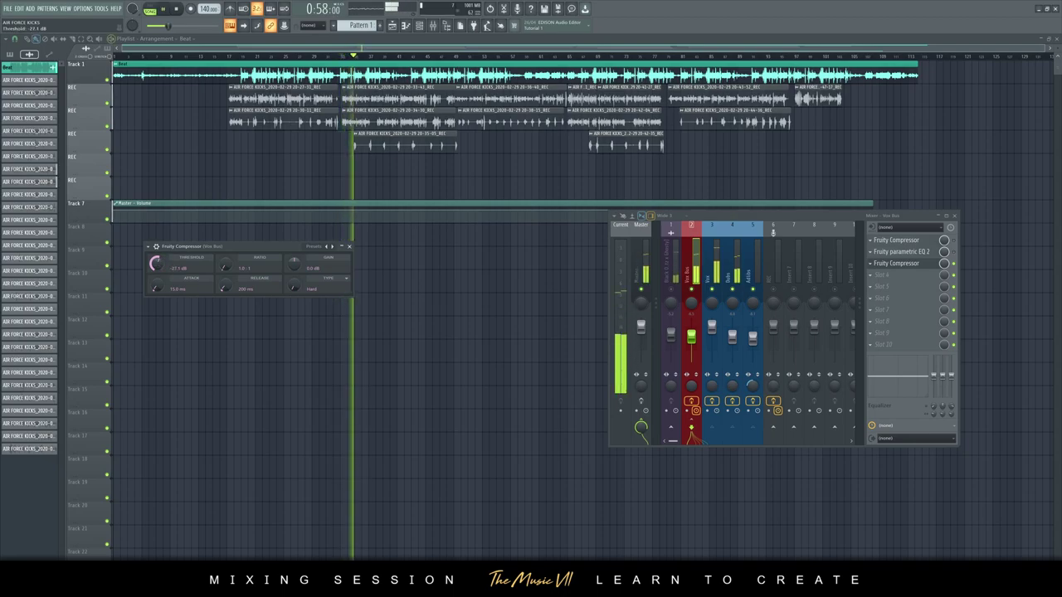
key("space")
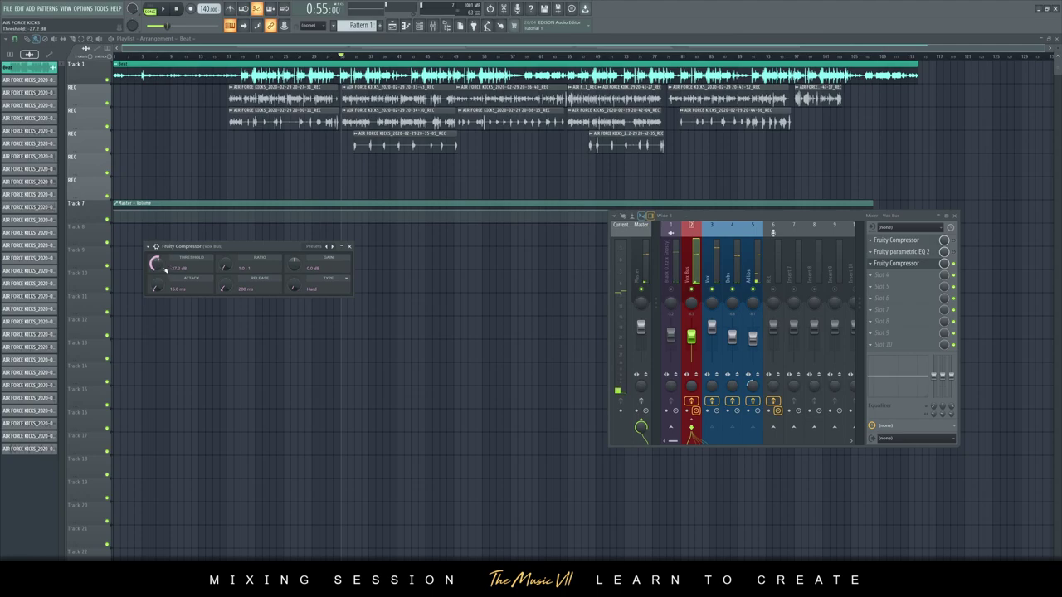
key("space")
key("space")
left_click_drag(153, 264, 154, 262)
Step: Sweep the new compressor's ratio while the section plays and bring it back down to about 2.2:1
key("space")
left_click_drag(231, 270, 231, 252)
scroll(234, 269, "down", 5)
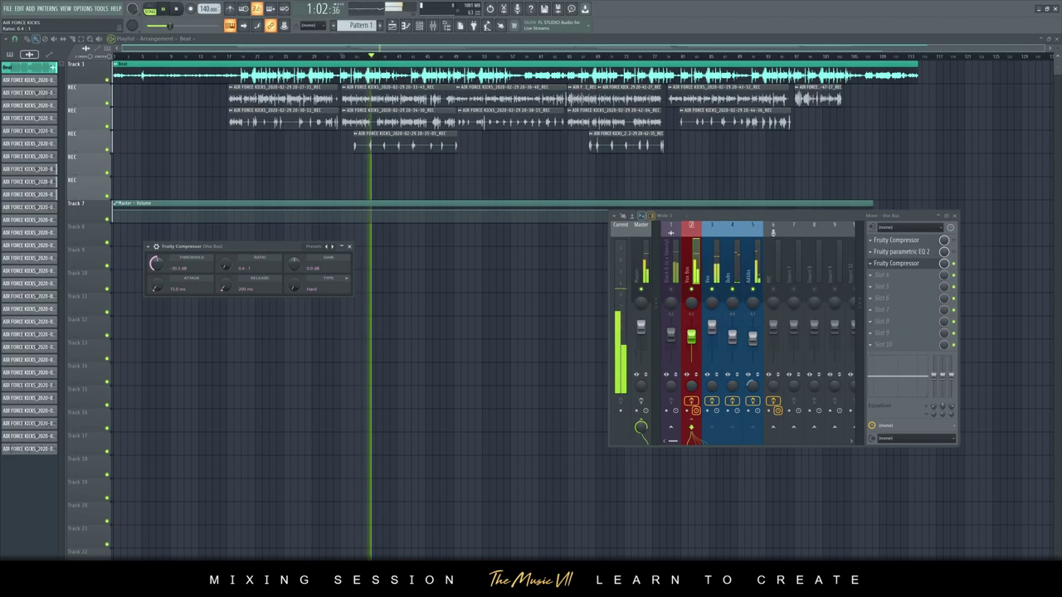
scroll(234, 269, "up", 2)
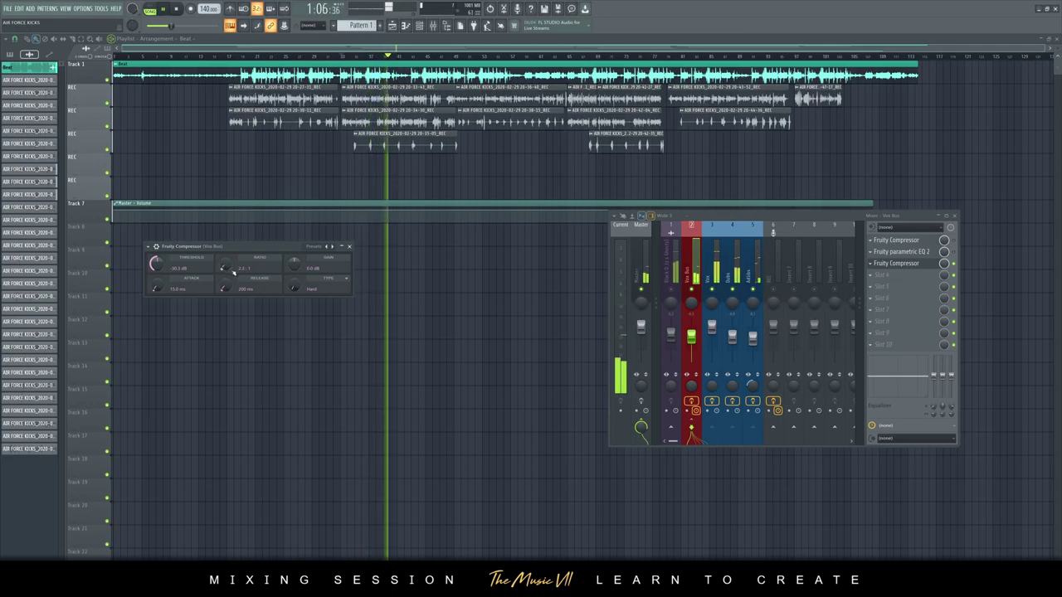
key("space")
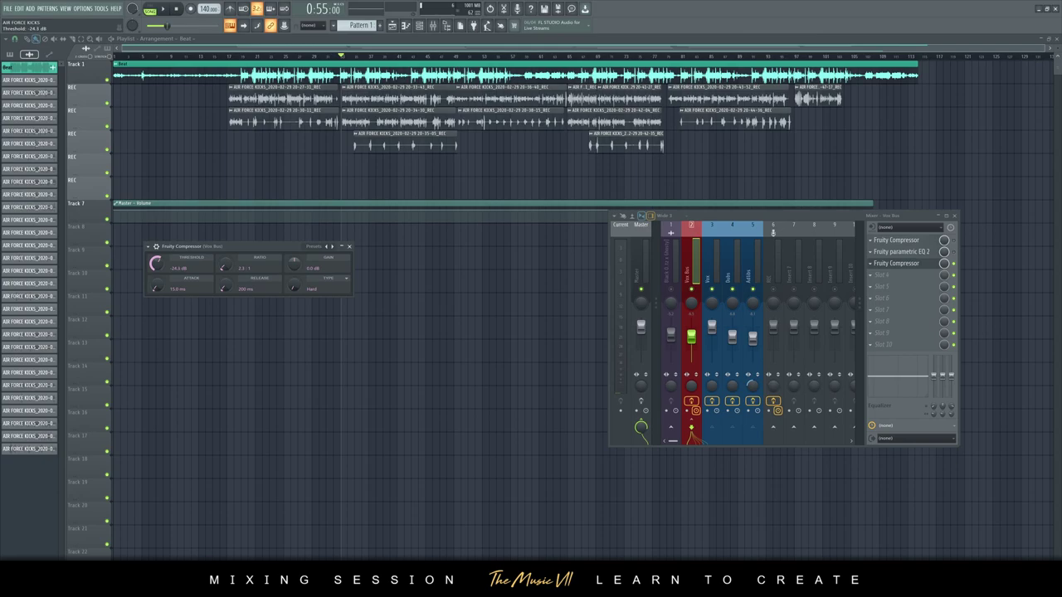
Step: Raise the new compressor's threshold to -24.3 dB and its ratio to 7.0:1 while listening to the section
scroll(225, 266, "up", 4)
key("space")
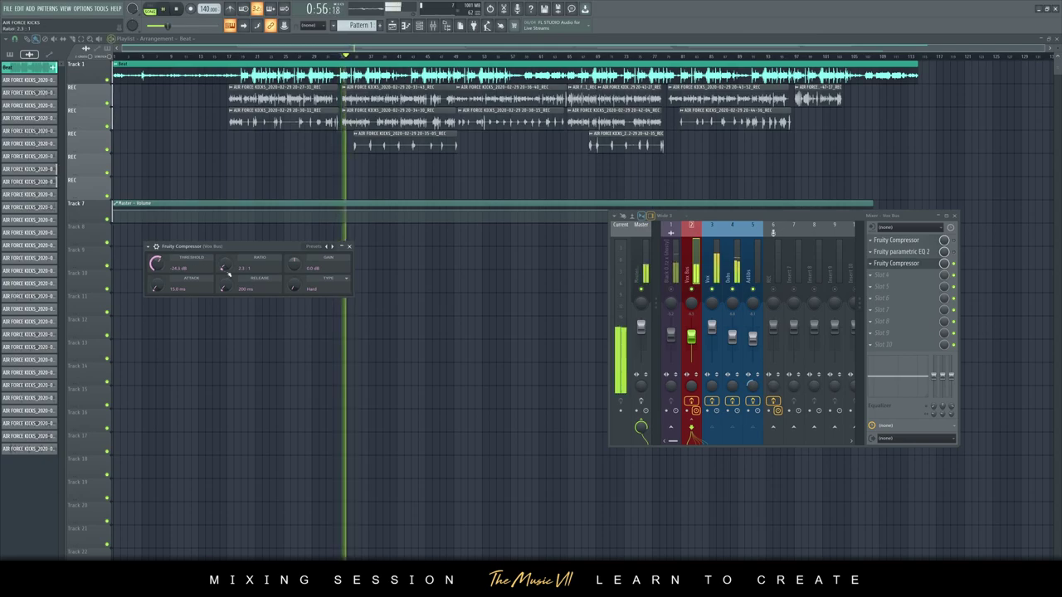
scroll(223, 267, "up", 5)
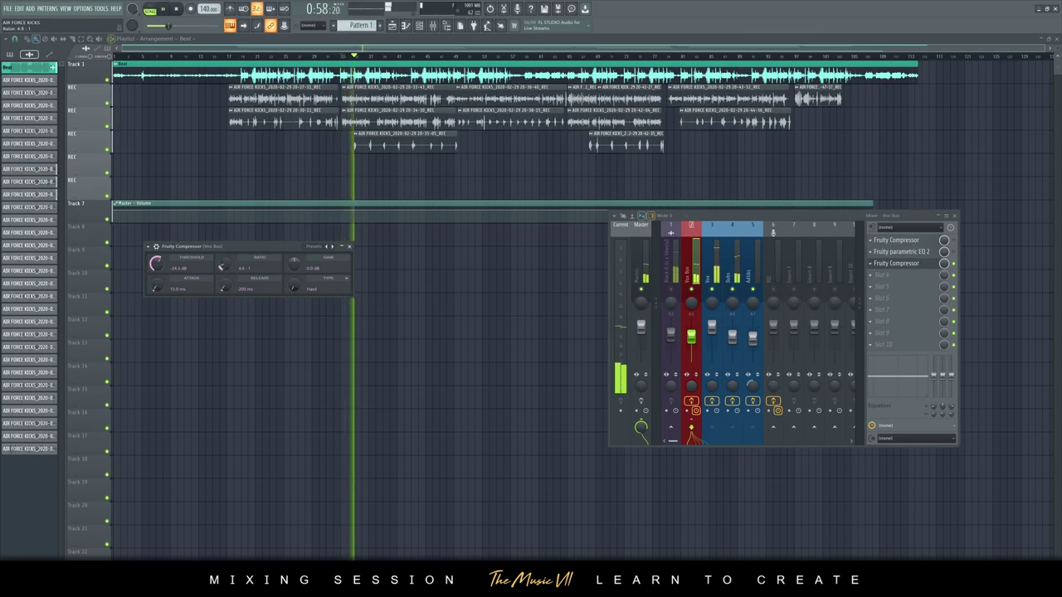
scroll(223, 267, "up", 4)
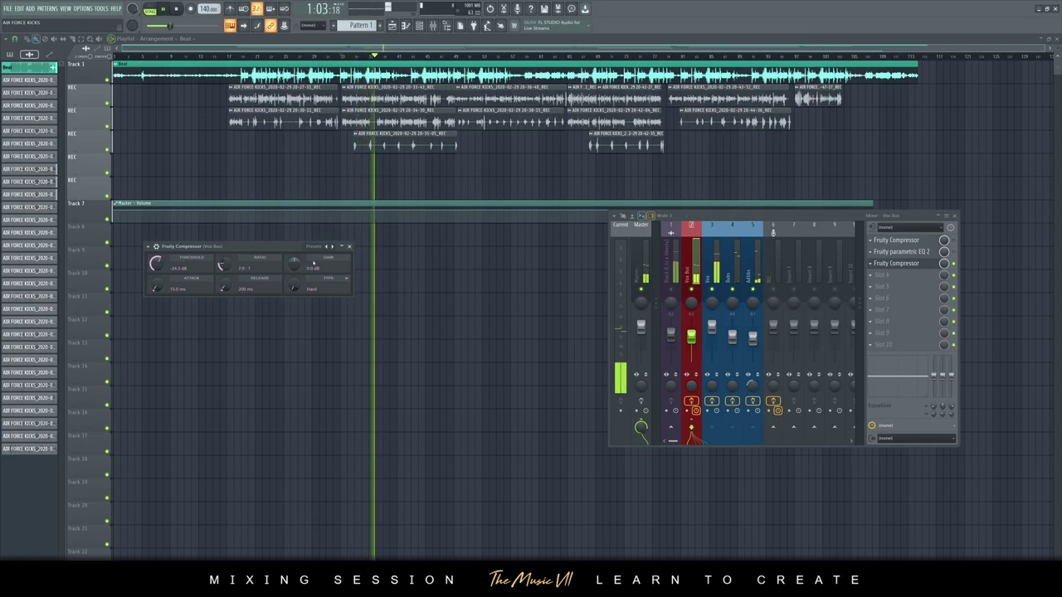
key("space")
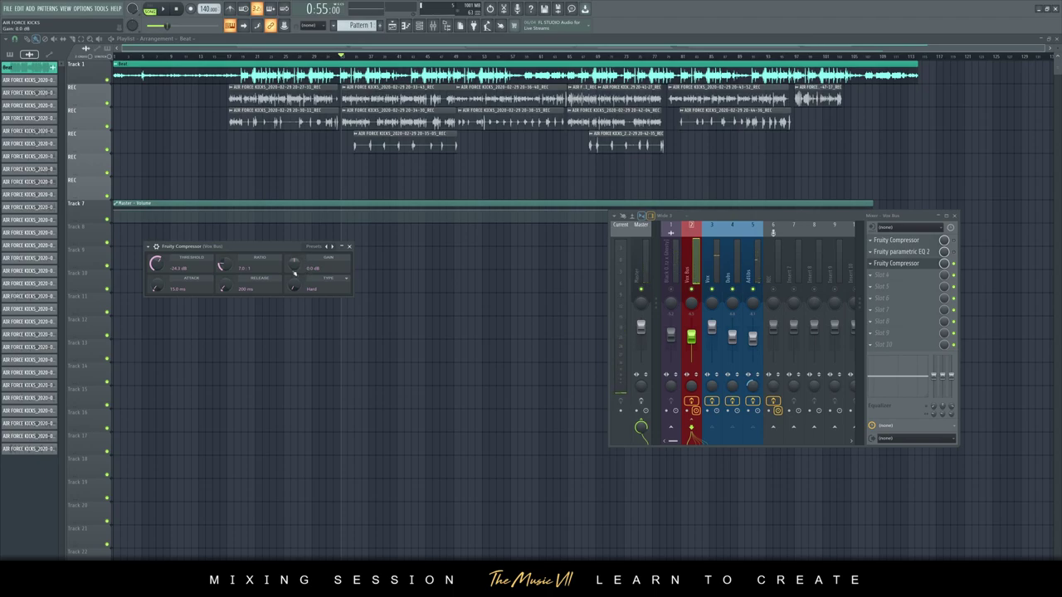
Step: Move the second compressor's window toward the mixer and raise its gain to about 8 dB while the section plays
left_click_drag(248, 247, 381, 242)
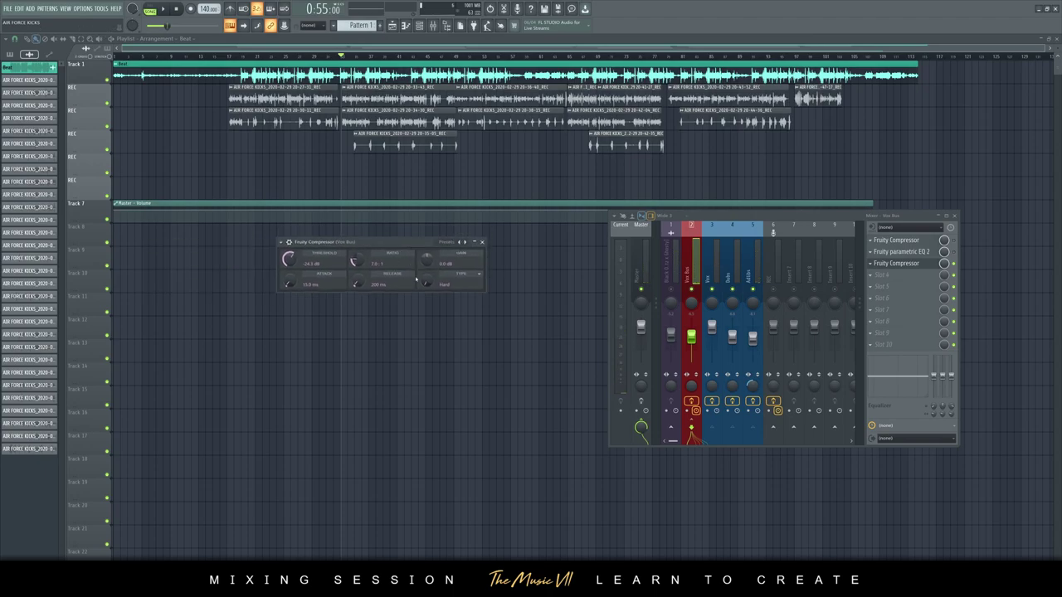
key("space")
left_click_drag(433, 264, 432, 231)
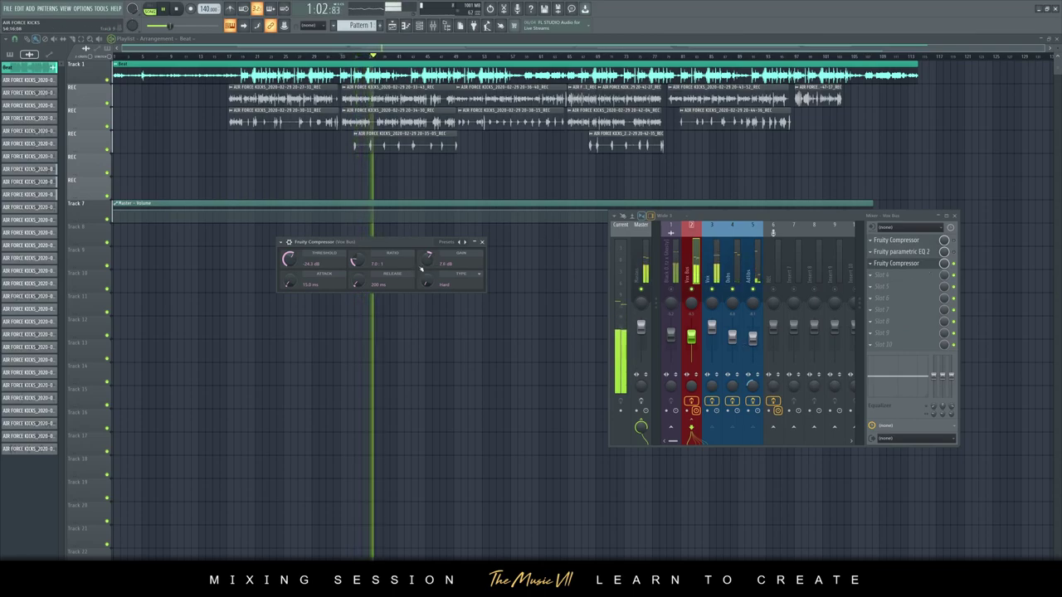
left_click_drag(429, 272, 430, 267)
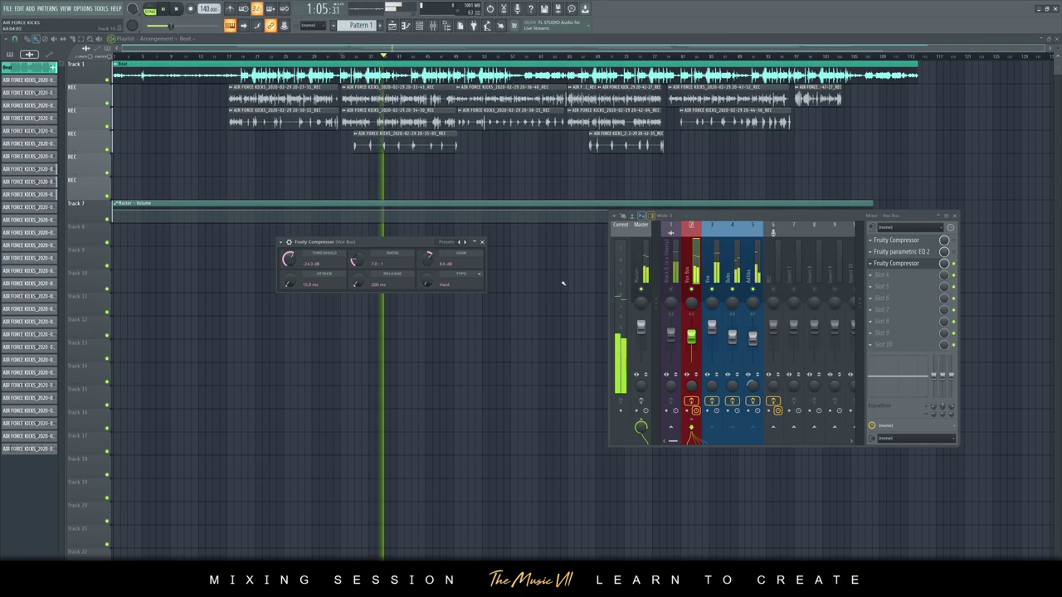
key("space")
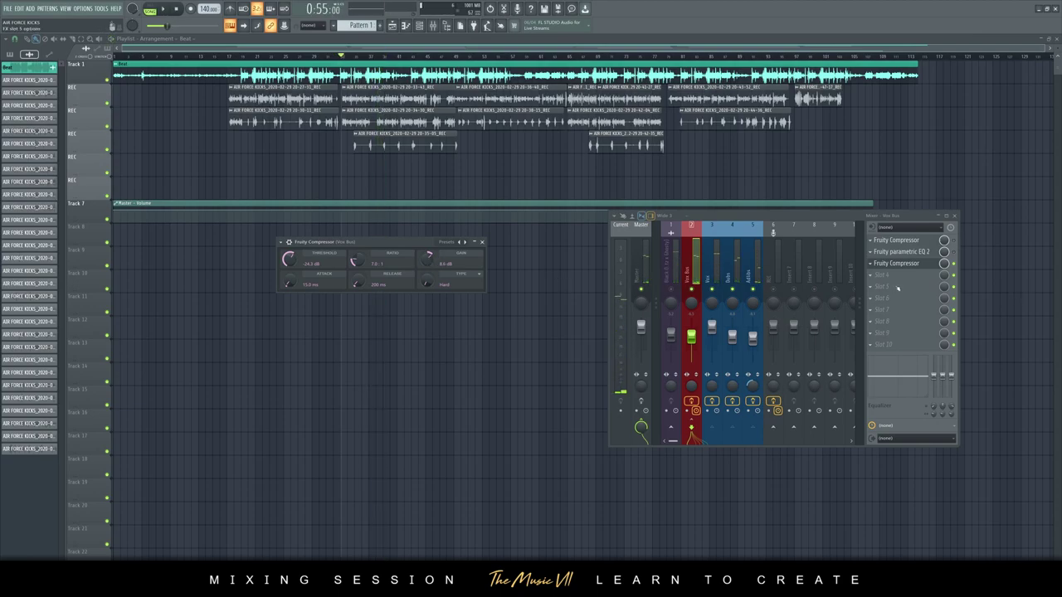
Step: Add a Fruity Parametric EQ 2 in slot 4 of the Vox Bus and place its window beside the mixer
left_click(904, 278)
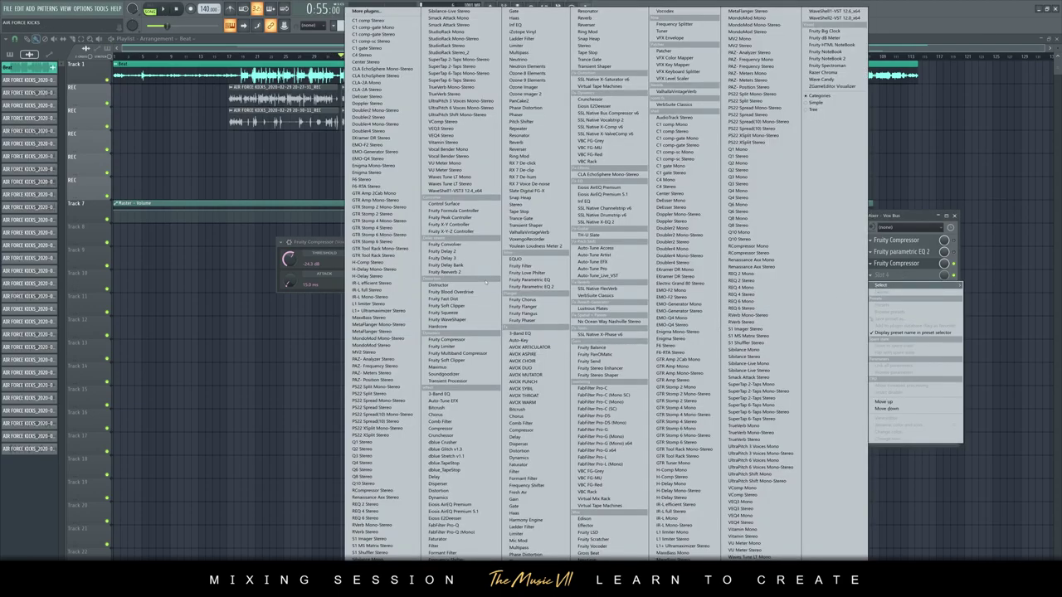
left_click(531, 286)
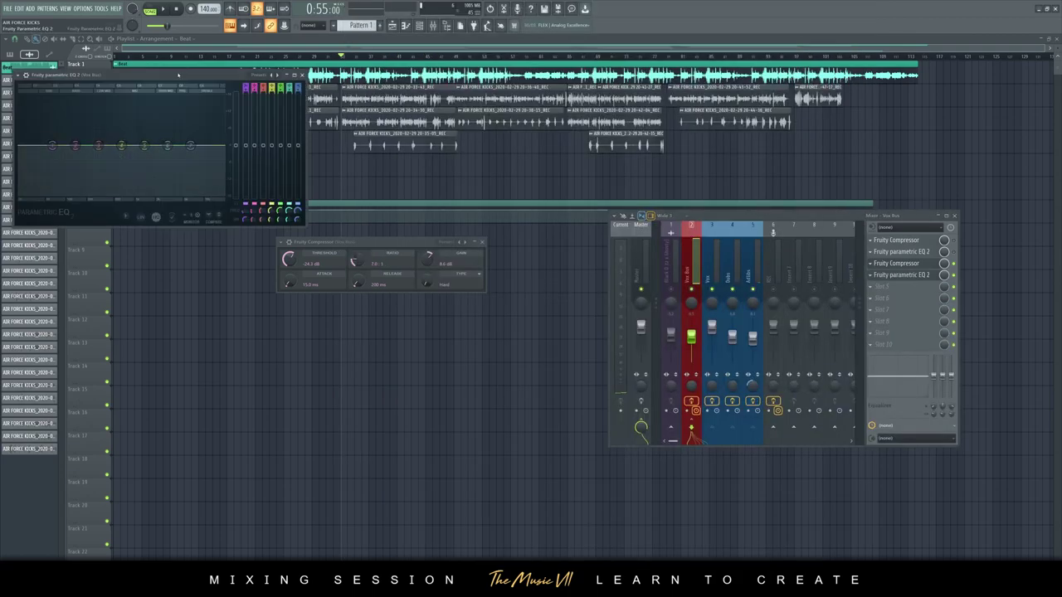
left_click_drag(277, 273, 422, 197)
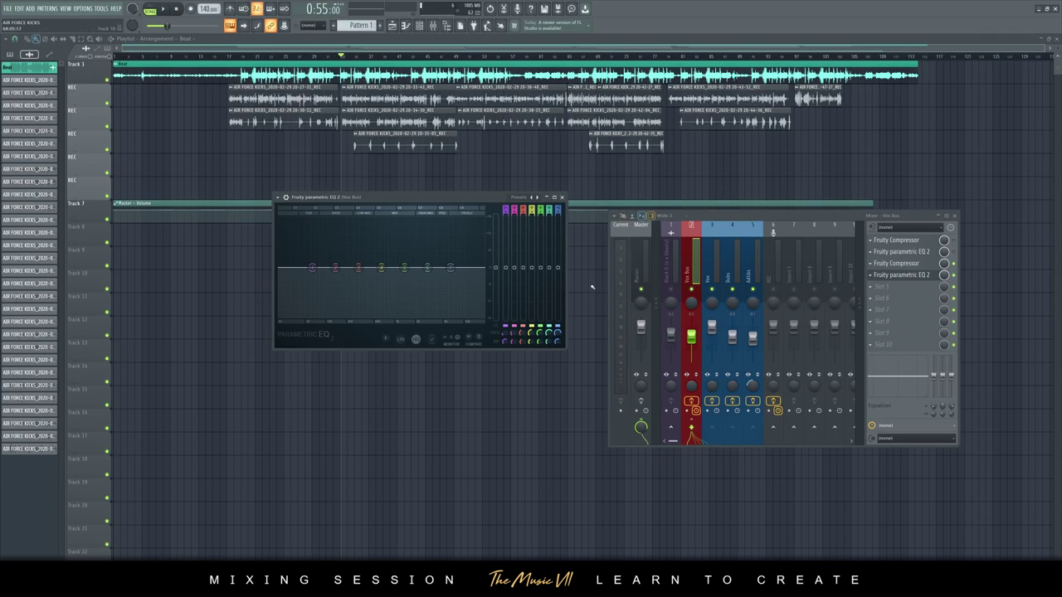
left_click_drag(398, 197, 408, 194)
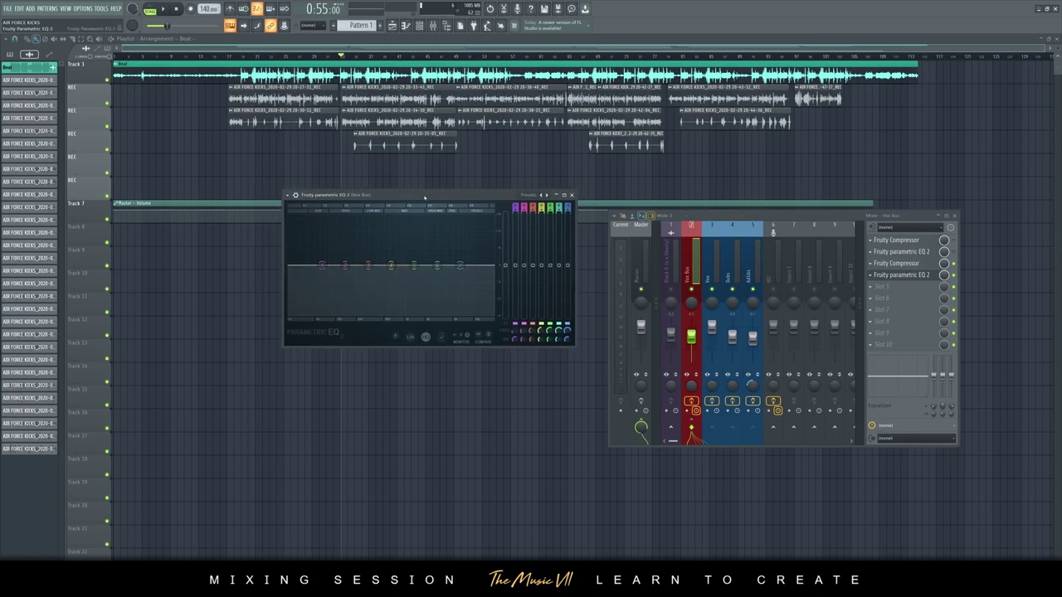
Step: Load the Vocal Presence preset in the new EQ and listen to the section with it
left_click(546, 195)
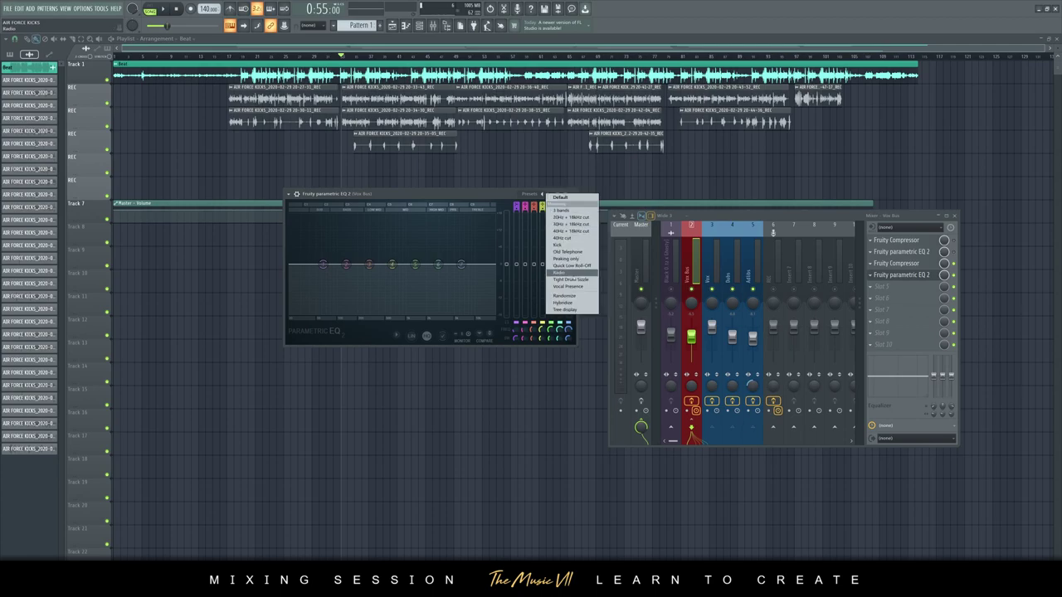
left_click(569, 286)
key("space")
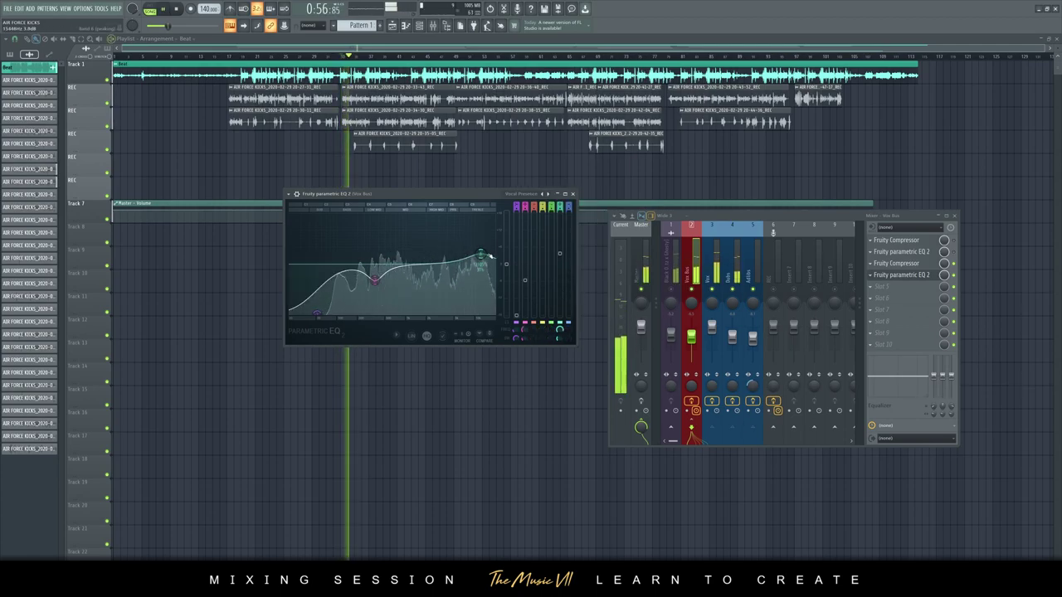
key("space")
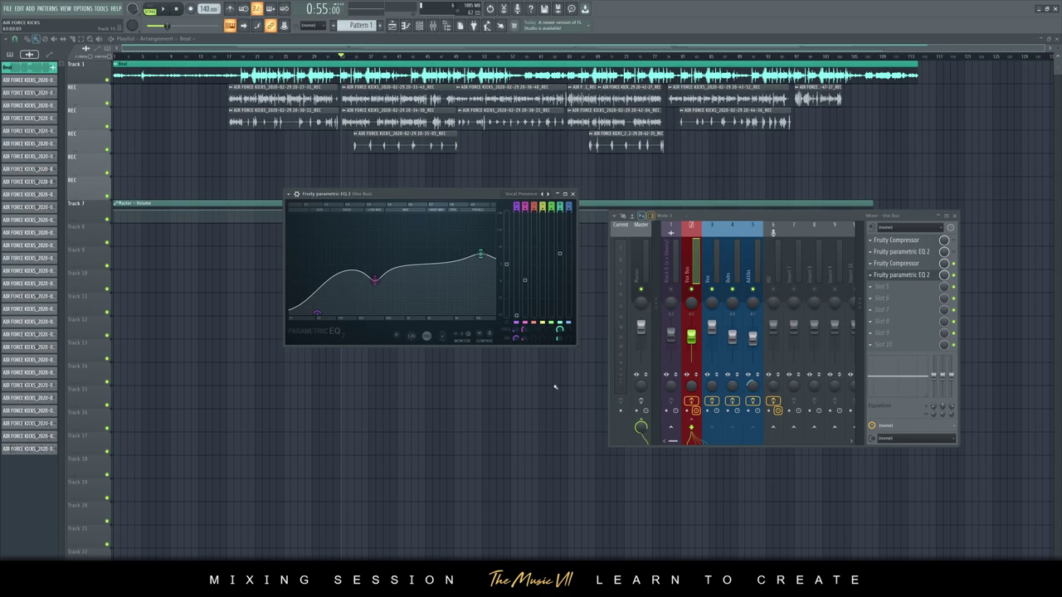
Step: Flatten the preset's low-mid dip and high boost to around 0 dB, and listen to the section
left_click_drag(375, 279, 371, 266)
left_click_drag(481, 254, 477, 264)
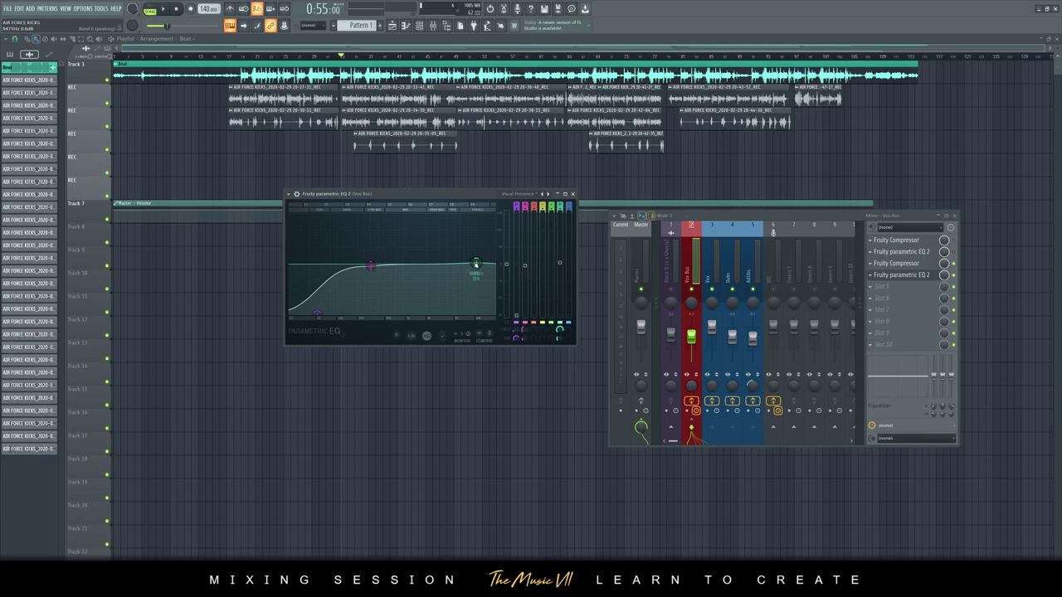
left_click_drag(475, 264, 476, 268)
key("space")
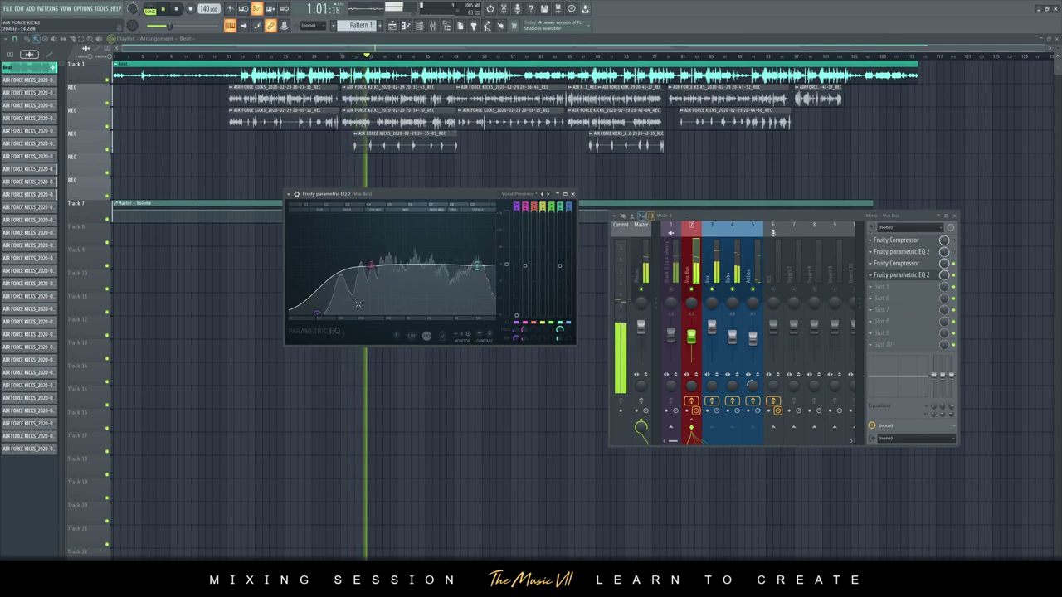
key("space")
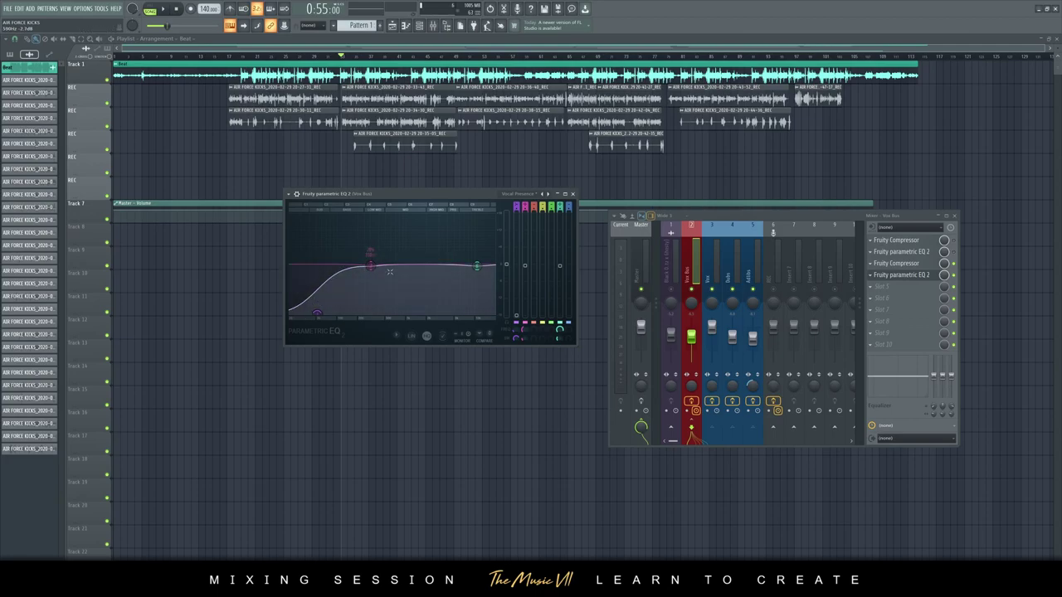
Step: Shift the EQ's slight high-band cut down in frequency and check it with a short playback
left_click_drag(476, 265, 470, 265)
key("space")
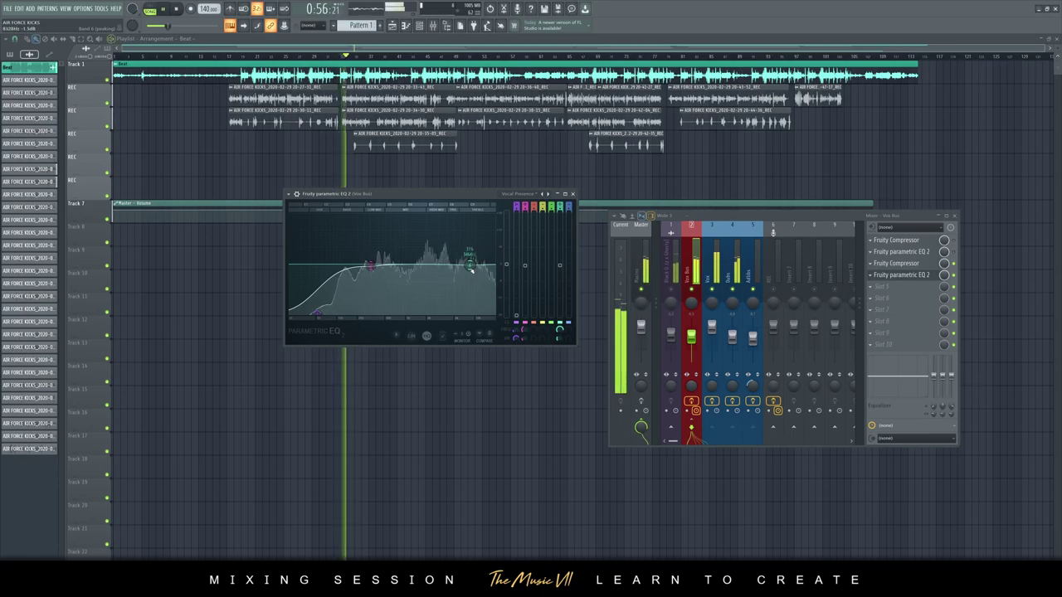
key("space")
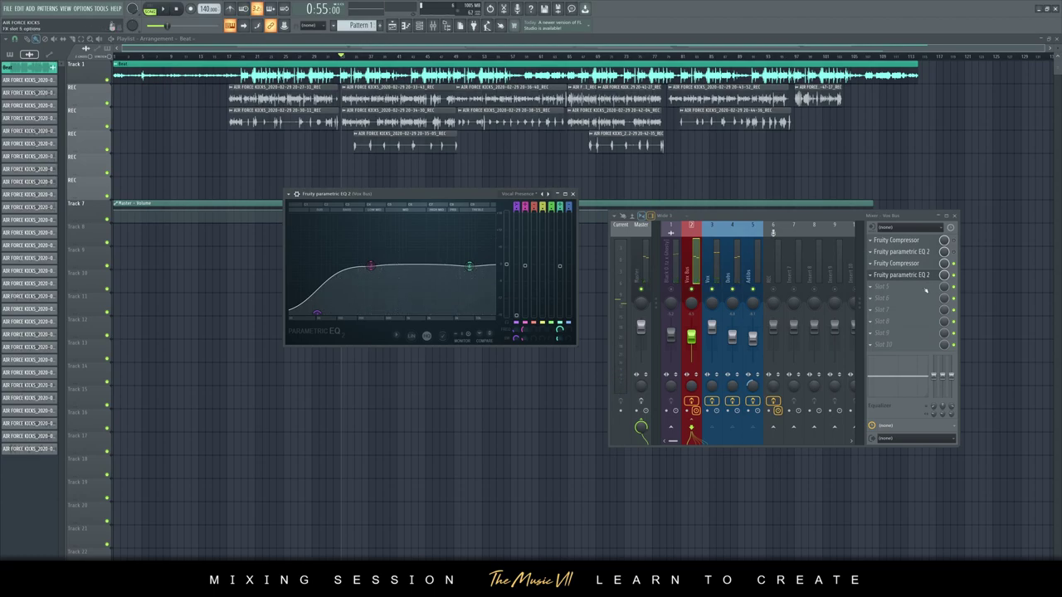
Step: Add another Fruity Parametric EQ 2 in slot 5, close the slot 4 EQ and move the new window beside the mixer
left_click(926, 289)
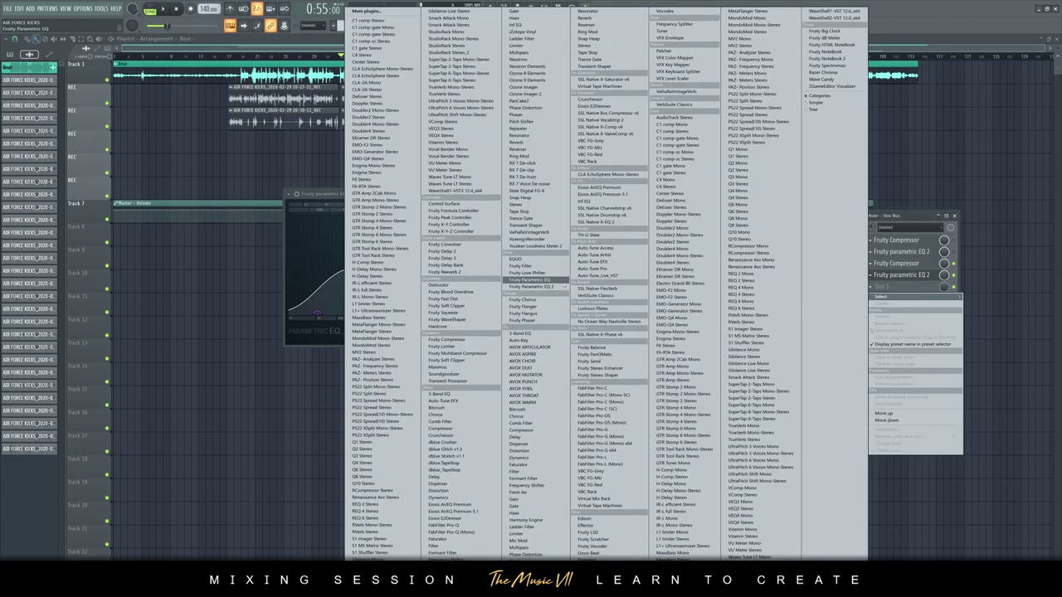
left_click(531, 286)
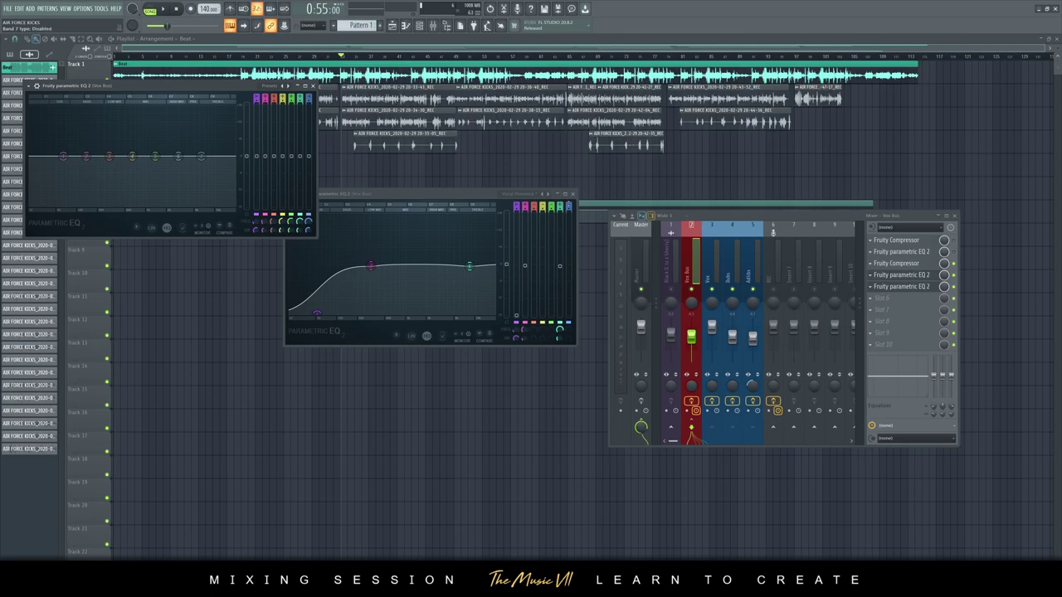
left_click(571, 193)
left_click_drag(187, 86, 437, 225)
Step: Turn band 1 of the slot 5 EQ into a steep high-pass filter cutting the lowest frequencies
right_click(314, 293)
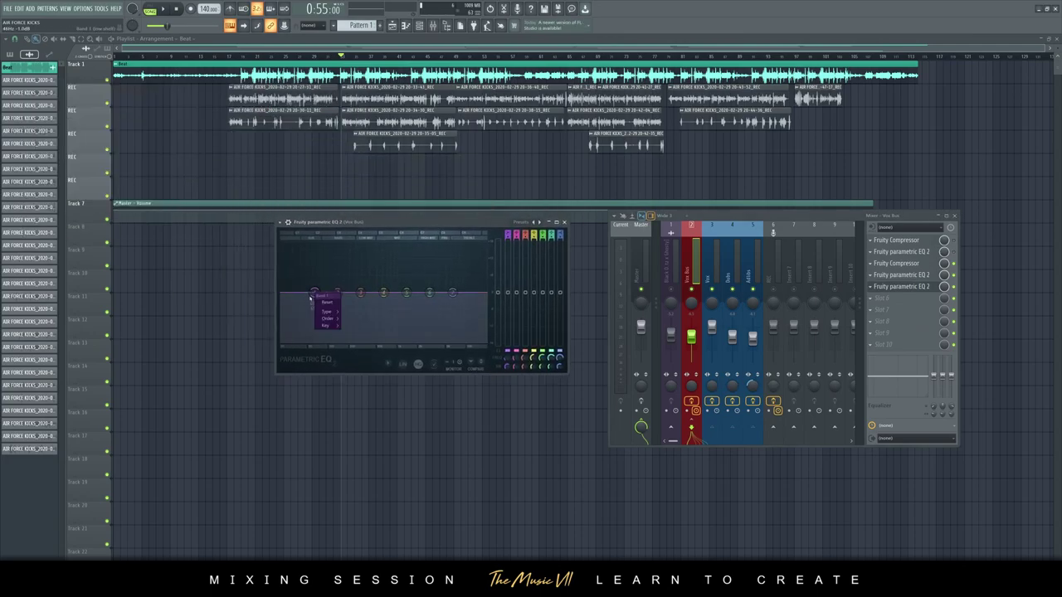
left_click(354, 318)
left_click_drag(313, 293, 307, 344)
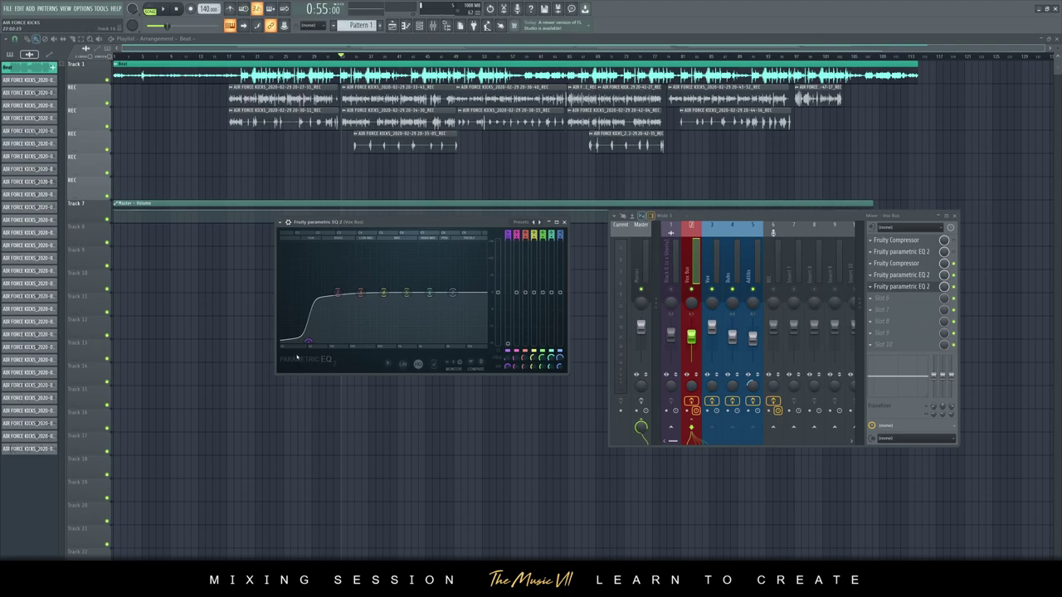
Step: Sweep the high-pass upward during playback, dip band 4 slightly near 540 Hz and lower the high-pass frequency again
key("space")
left_click_drag(308, 343, 357, 341)
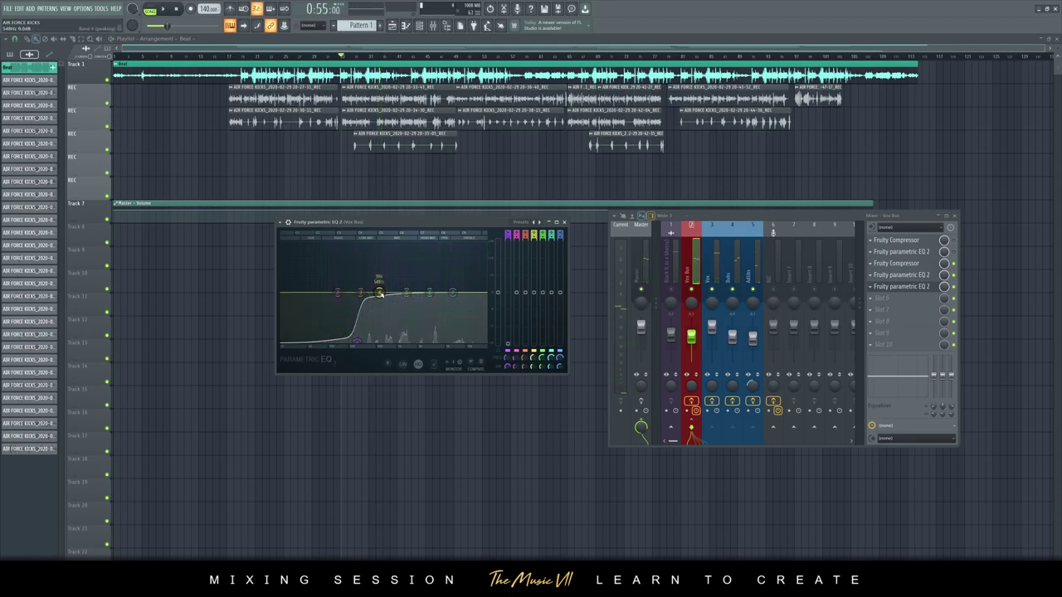
left_click_drag(379, 292, 378, 296)
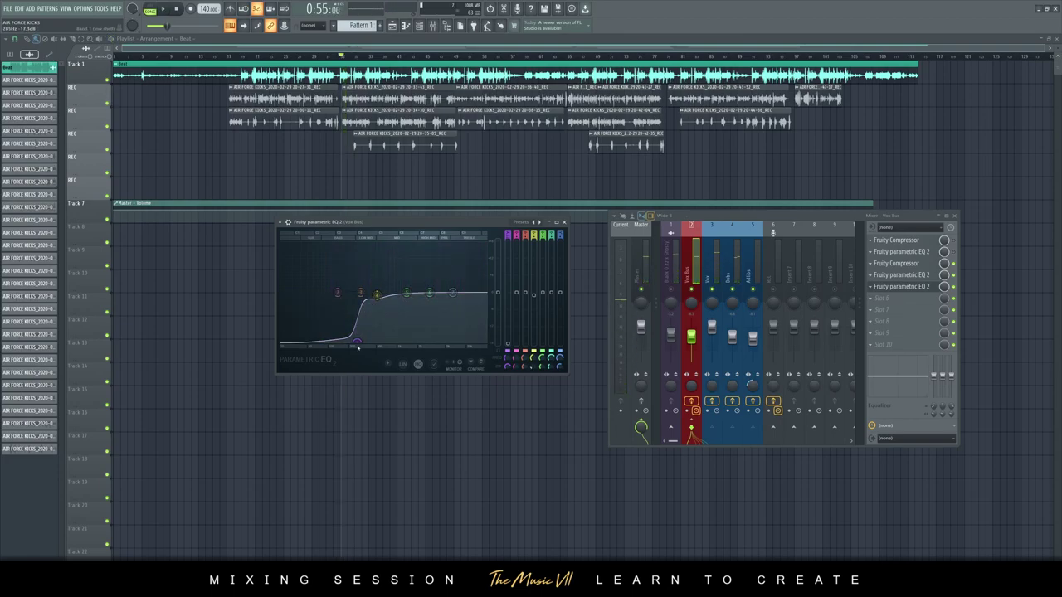
left_click_drag(357, 338, 337, 342)
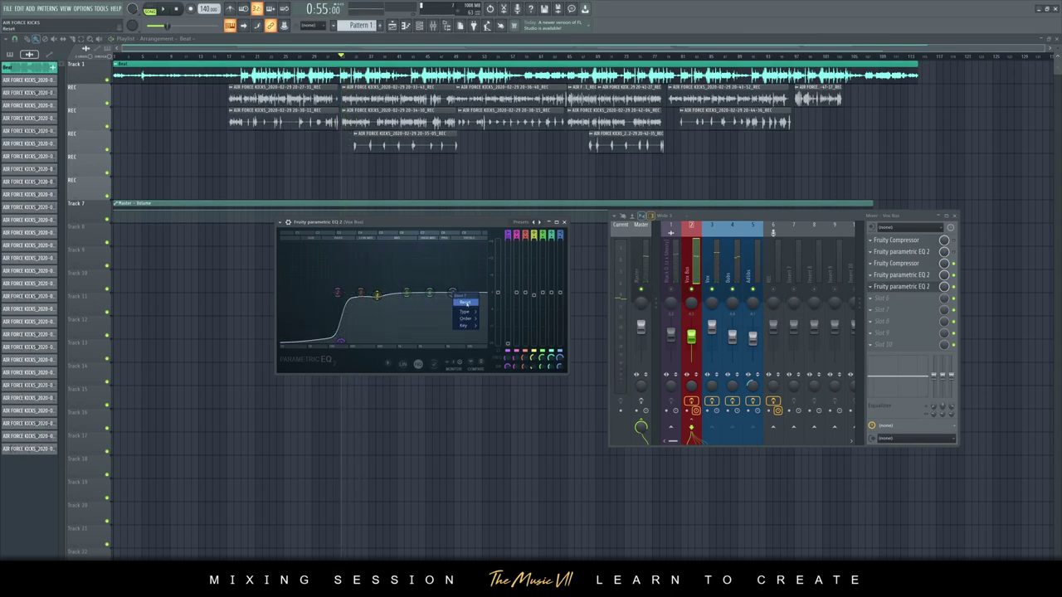
Step: Set band 7 as a steep low-pass and sweep the narrow range between both filters up the spectrum during playback
left_click(492, 326)
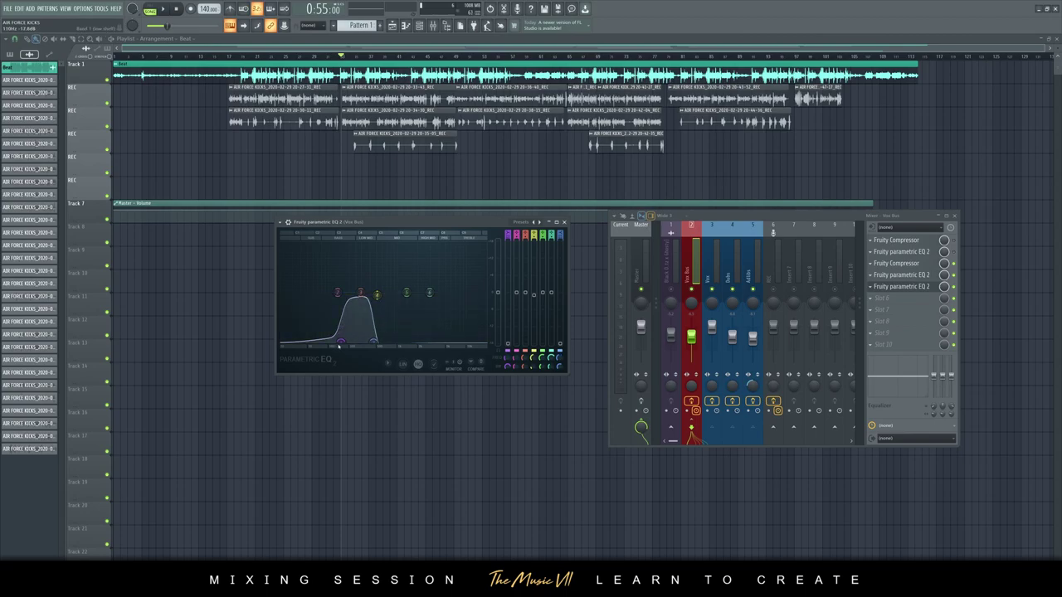
key("space")
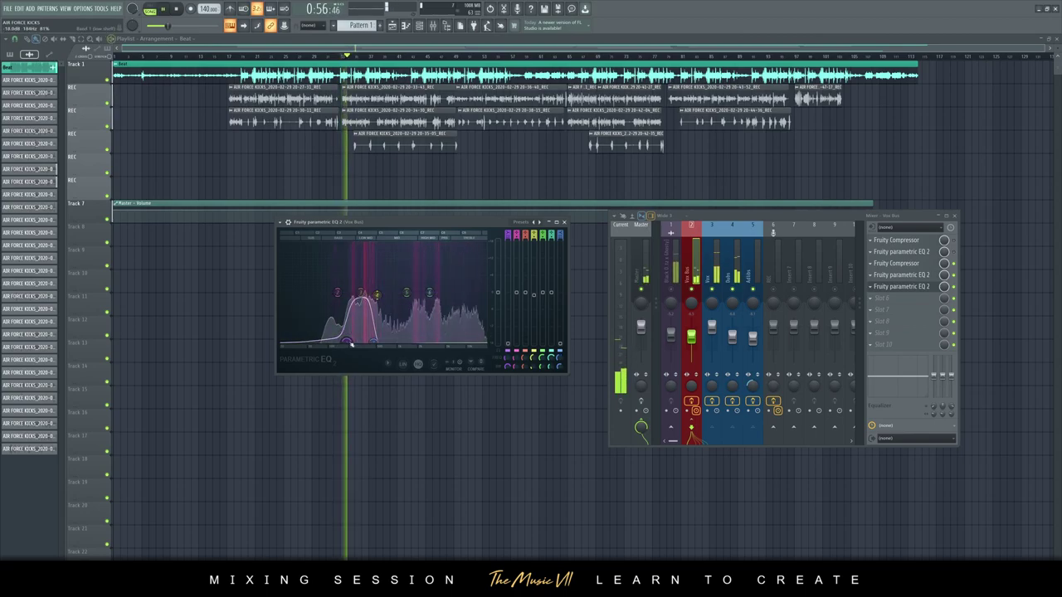
left_click_drag(361, 296, 391, 295)
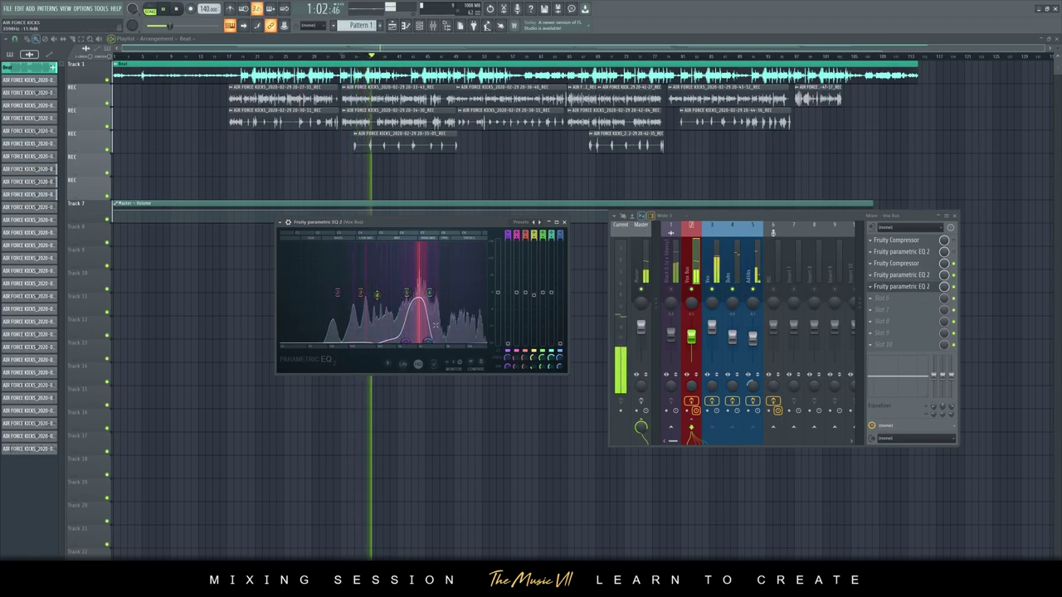
Step: Boost band 6, adjust its width and sweep it during playback, turning it into a small midrange cut
left_click_drag(430, 293, 423, 284)
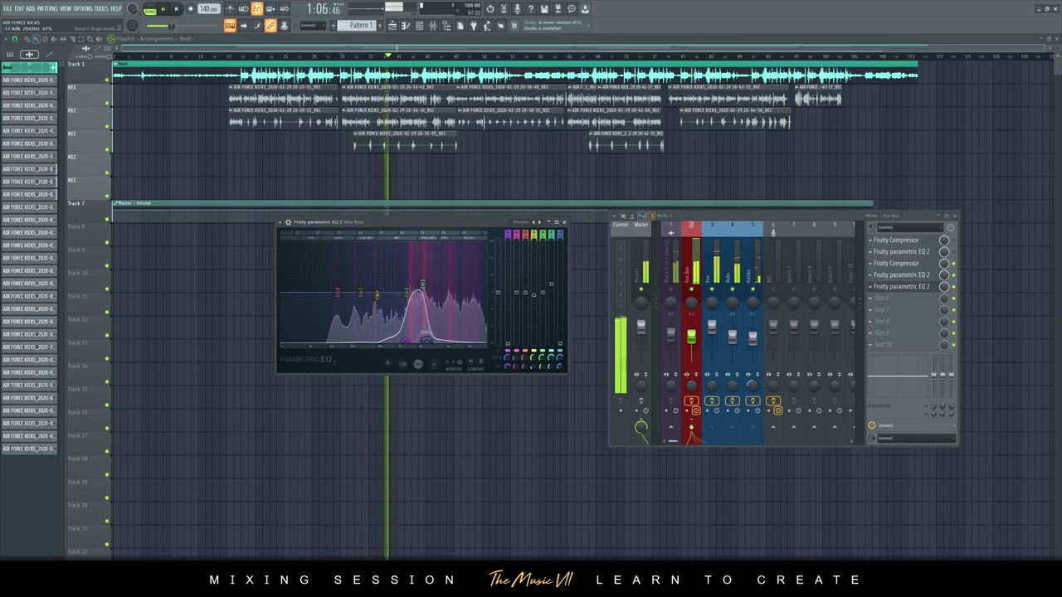
scroll(430, 299, "down", 4)
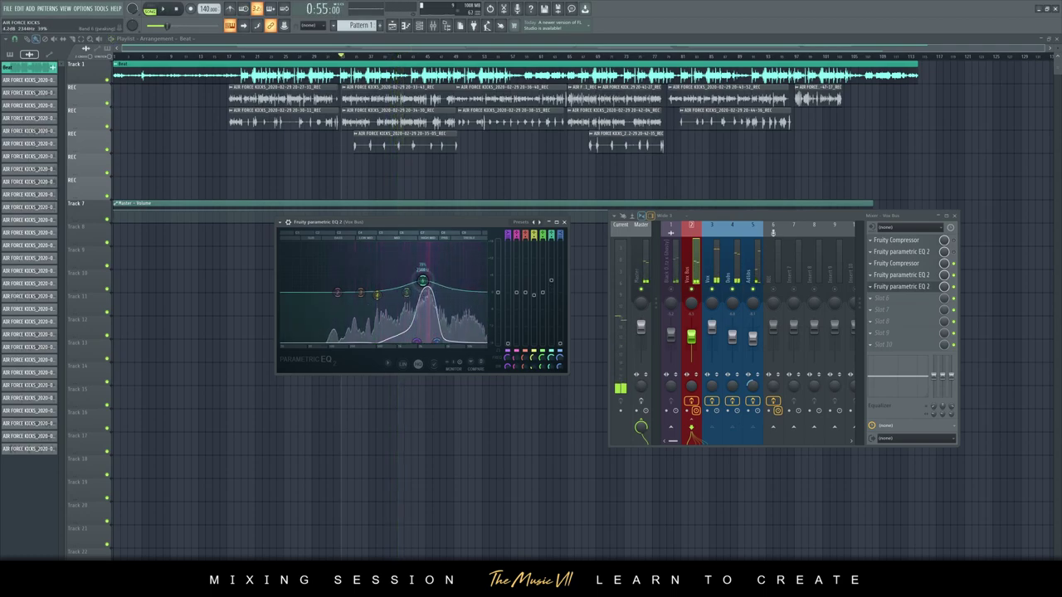
key("space")
left_click_drag(424, 269, 403, 249)
key("space")
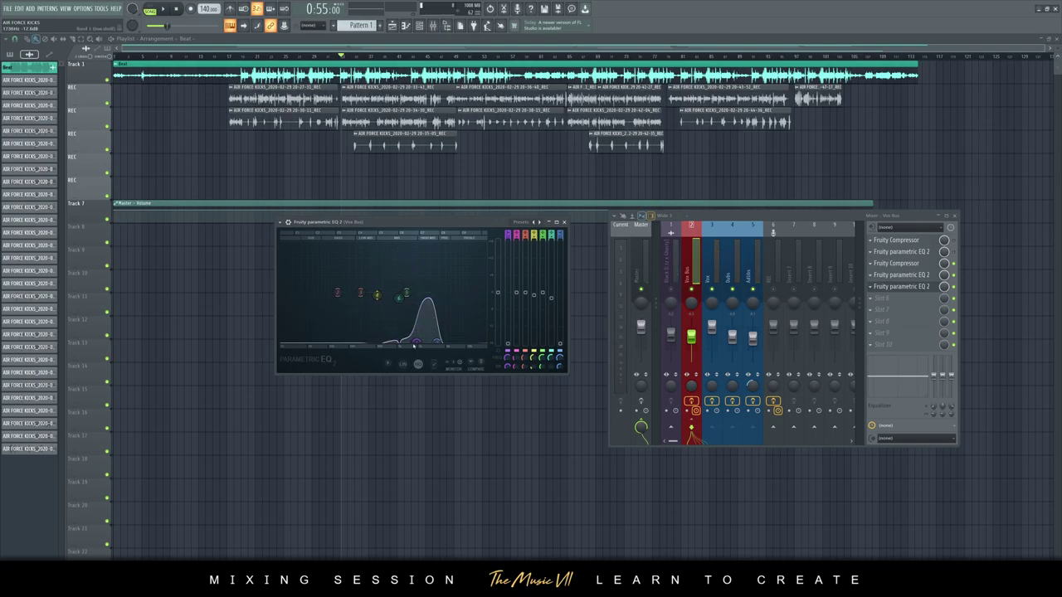
Step: Widen the high-pass and low-pass to the spectrum's ends, and use a swept narrow band 2 boost to place a small cut near 230 Hz
left_click_drag(364, 340, 295, 341)
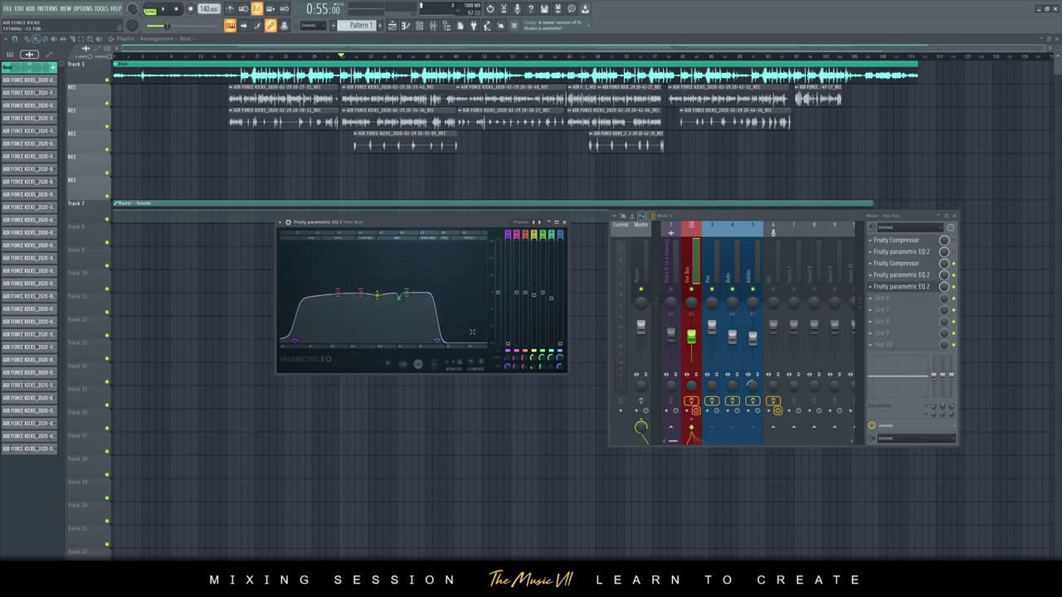
left_click_drag(458, 339, 487, 340)
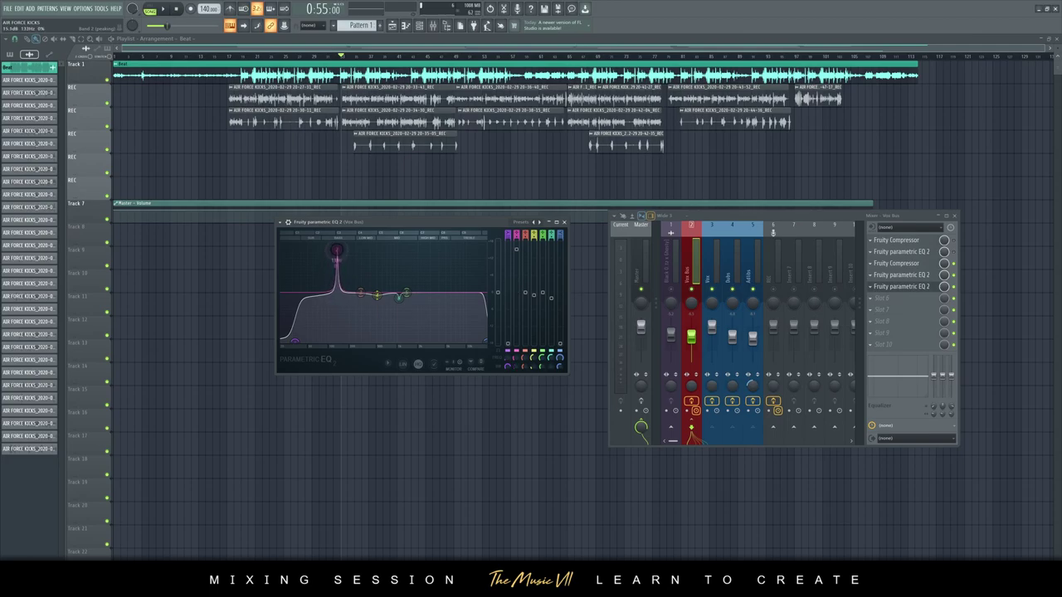
key("space")
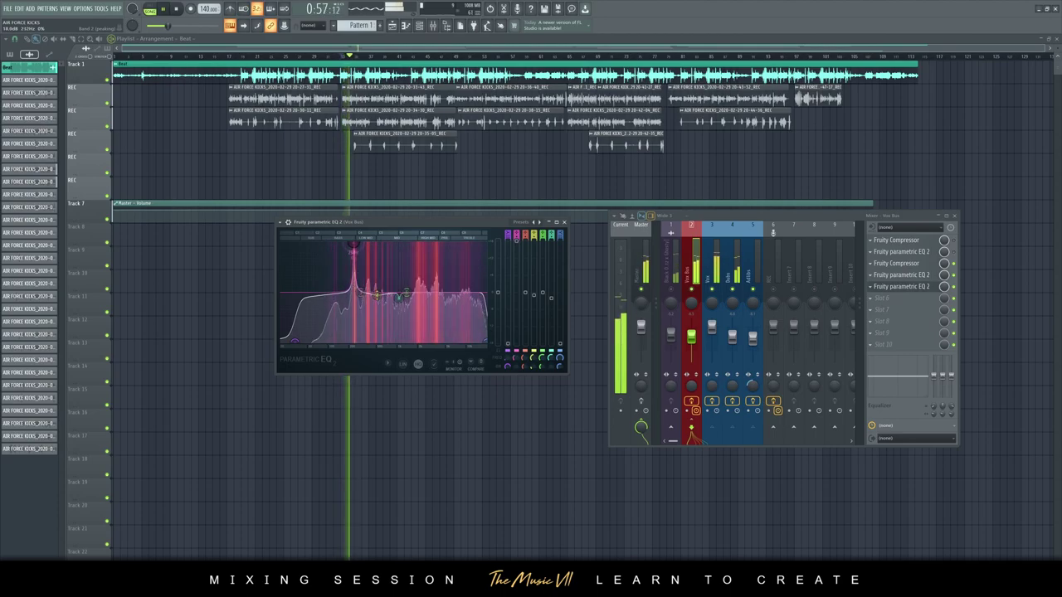
key("space")
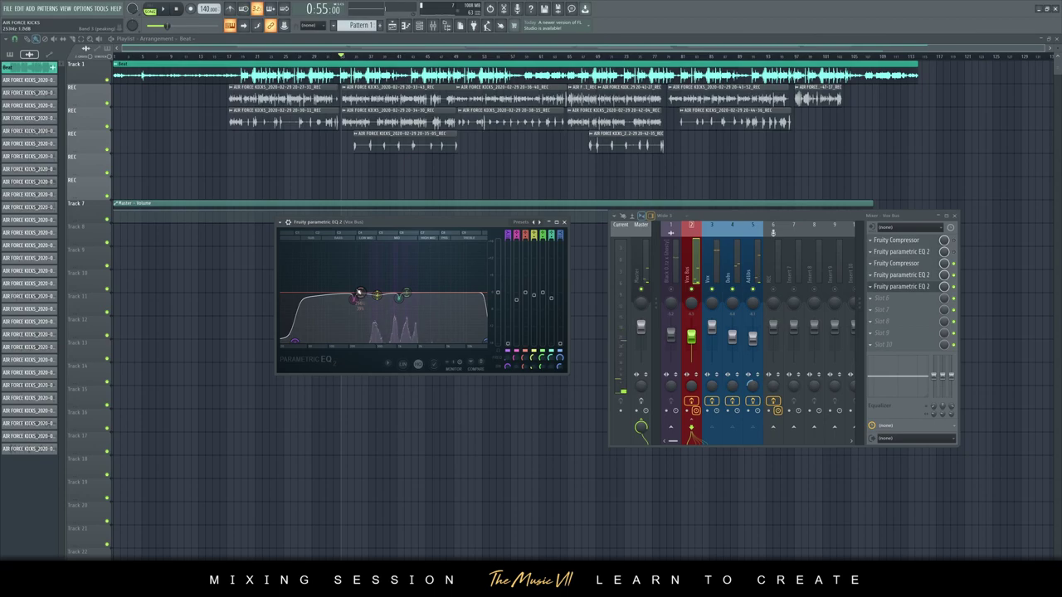
Step: Sweep a narrow full boost on band 5 up to about 2.2 kHz during playback and turn it into a cut there
key("space")
left_click_drag(371, 274, 422, 243)
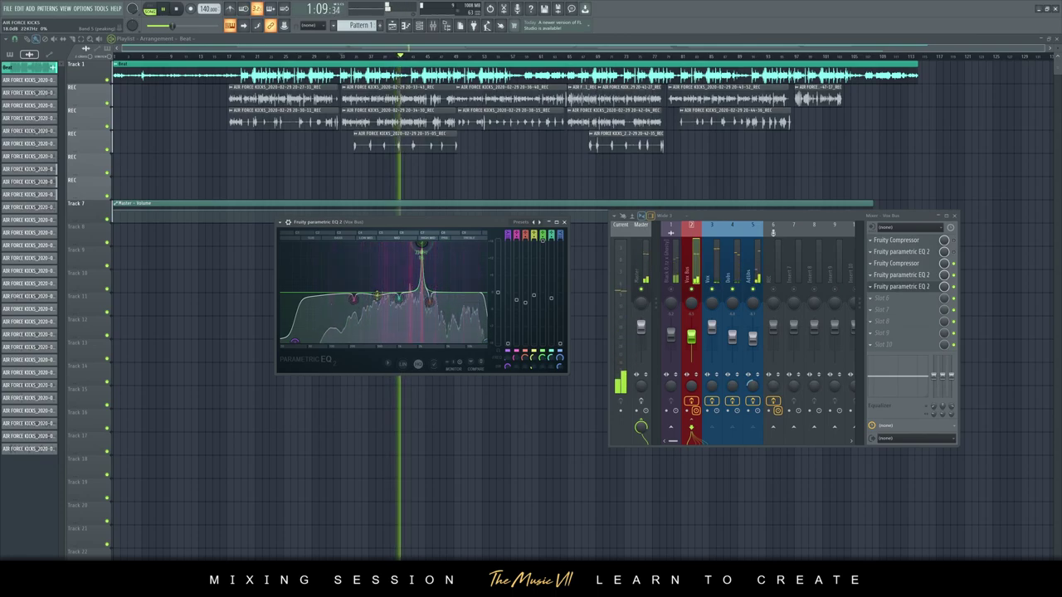
scroll(421, 246, "up", 5)
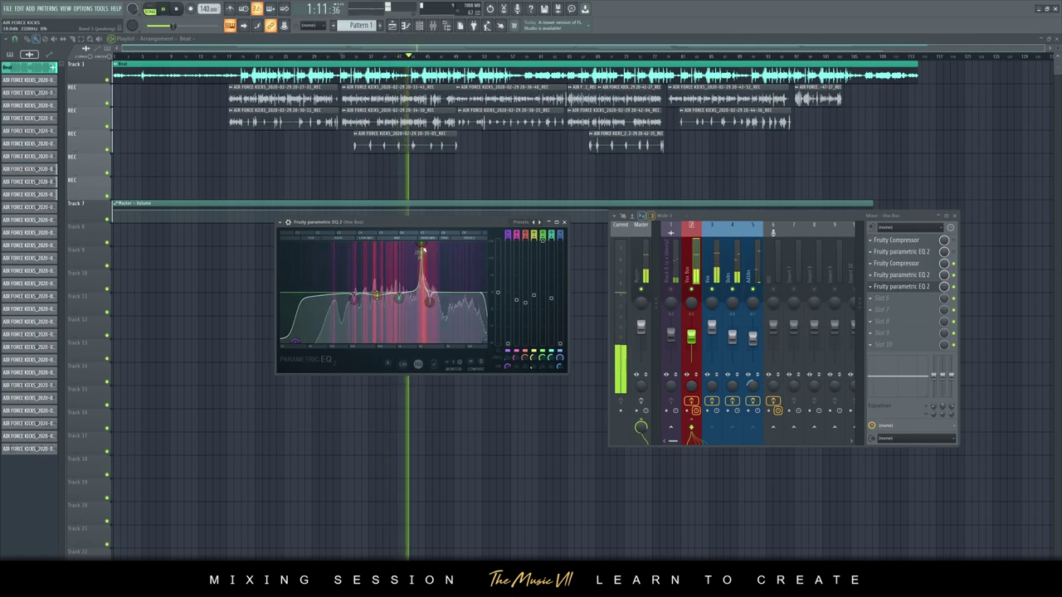
left_click_drag(421, 247, 421, 313)
key("space")
key("space")
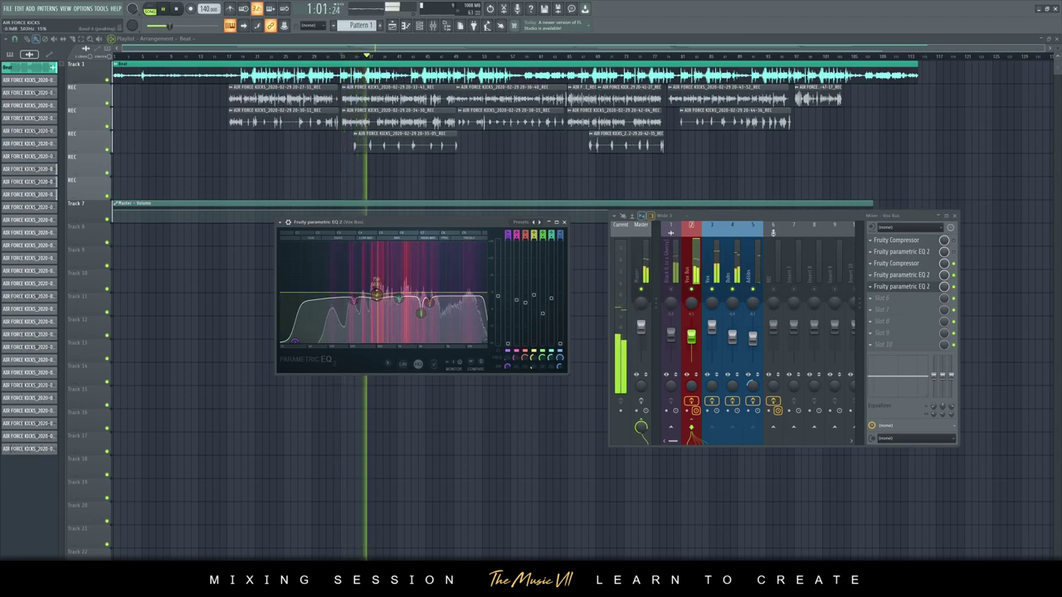
Step: Raise the high-pass frequency, adjust the low-pass at the spectrum's upper end and replay the vocal from bar 33
right_click(498, 294)
key("Escape")
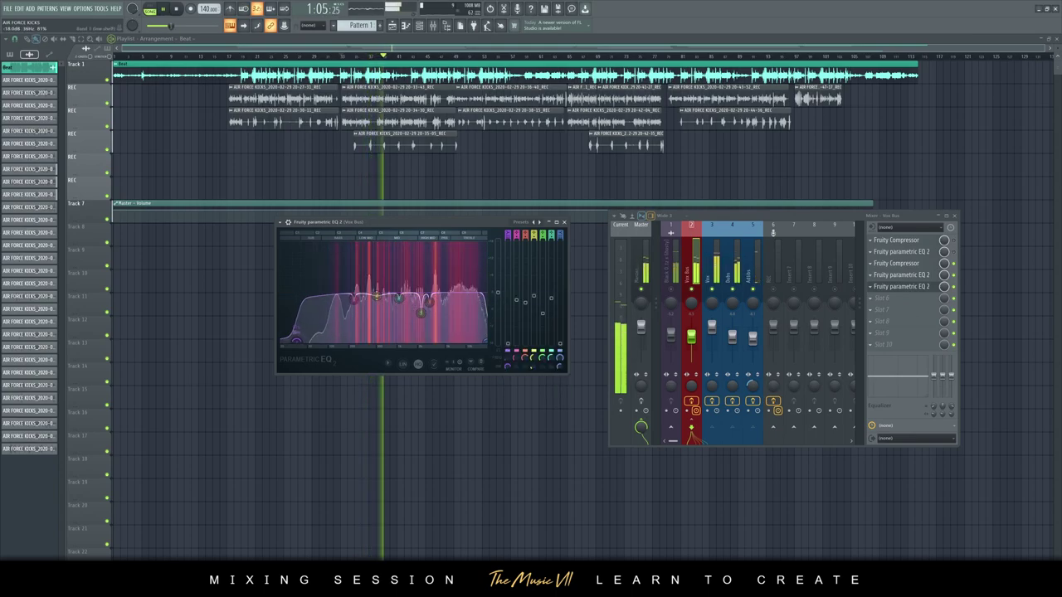
left_click_drag(295, 340, 315, 343)
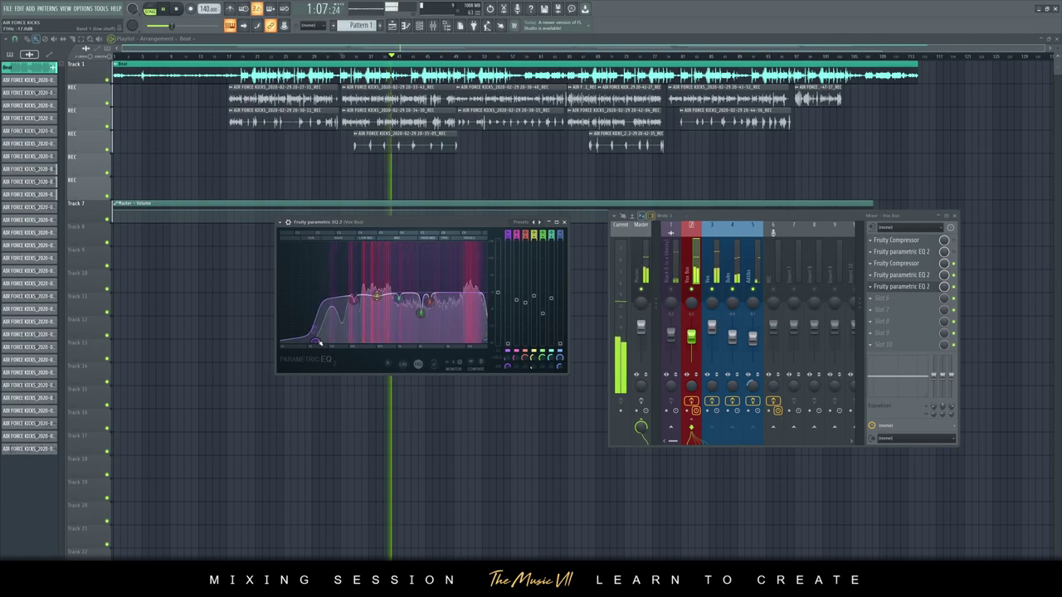
left_click_drag(550, 298, 549, 315)
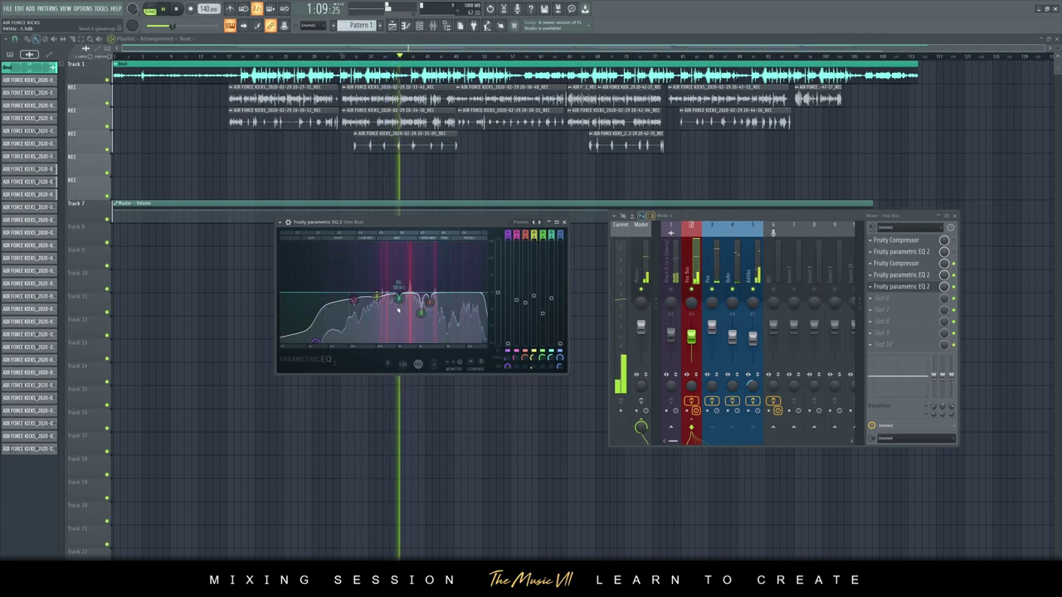
left_click_drag(491, 349, 484, 346)
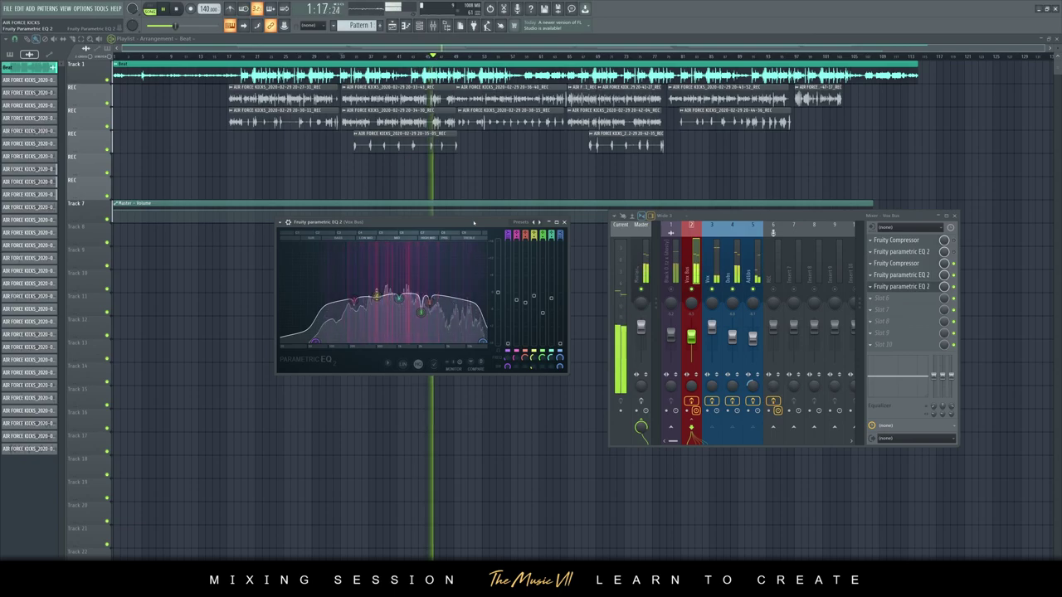
left_click_drag(484, 342, 486, 345)
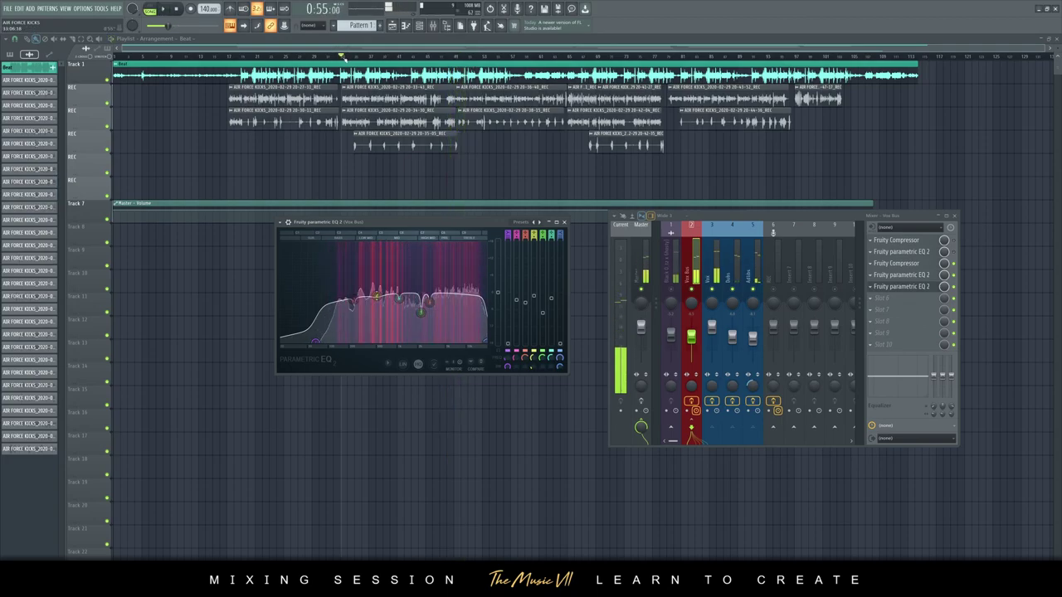
left_click(340, 57)
key("space")
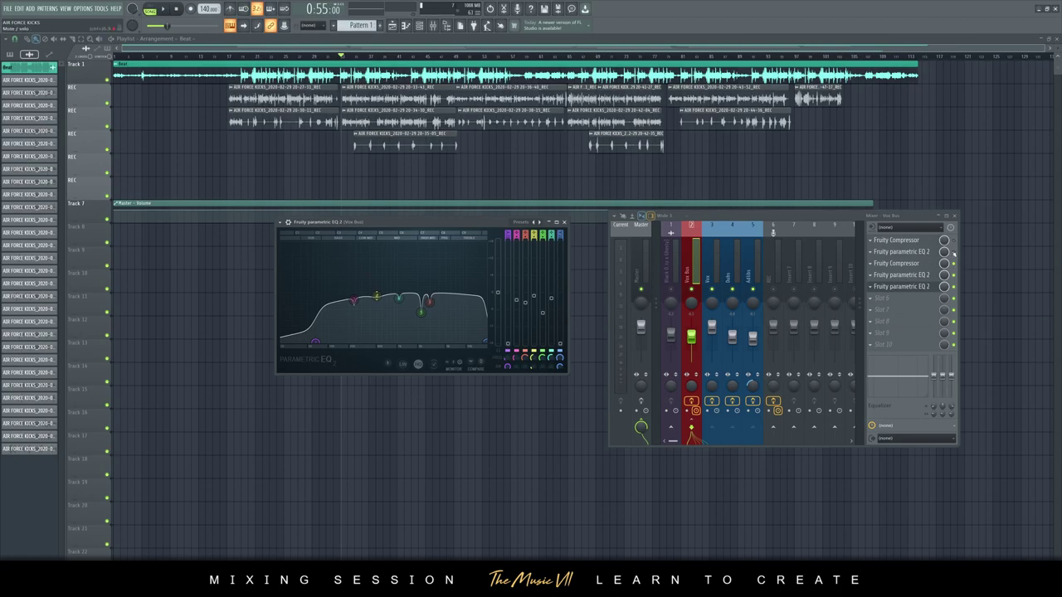
Step: Rearrange the last three Vox Bus effects as EQ, compressor, EQ in slots 5 to 7, checking the compressor's and first EQ's settings
left_click_drag(931, 281, 922, 306)
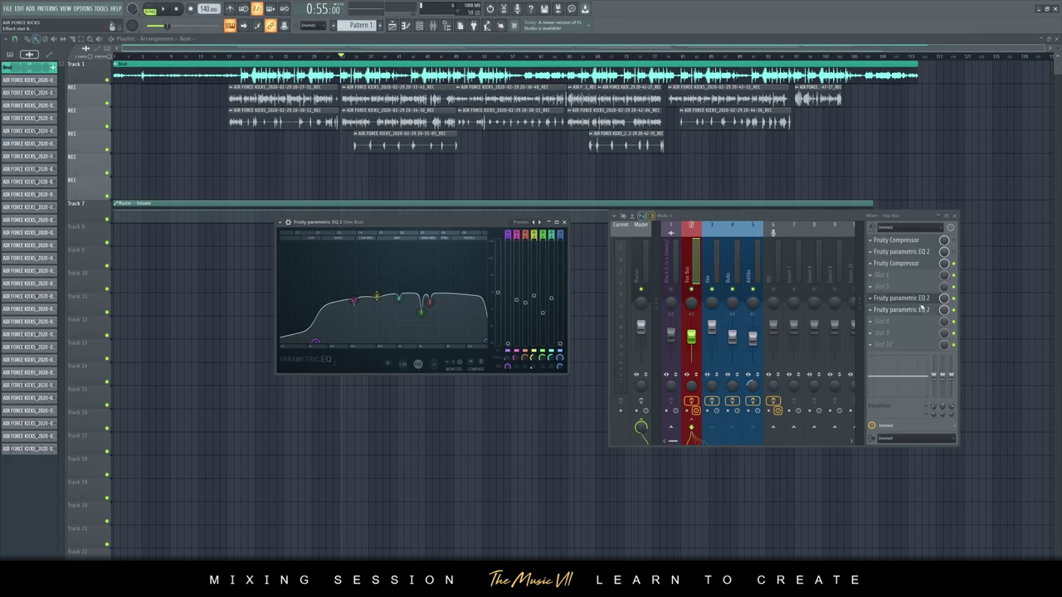
left_click(928, 301)
left_click(928, 300)
left_click_drag(926, 267, 926, 287)
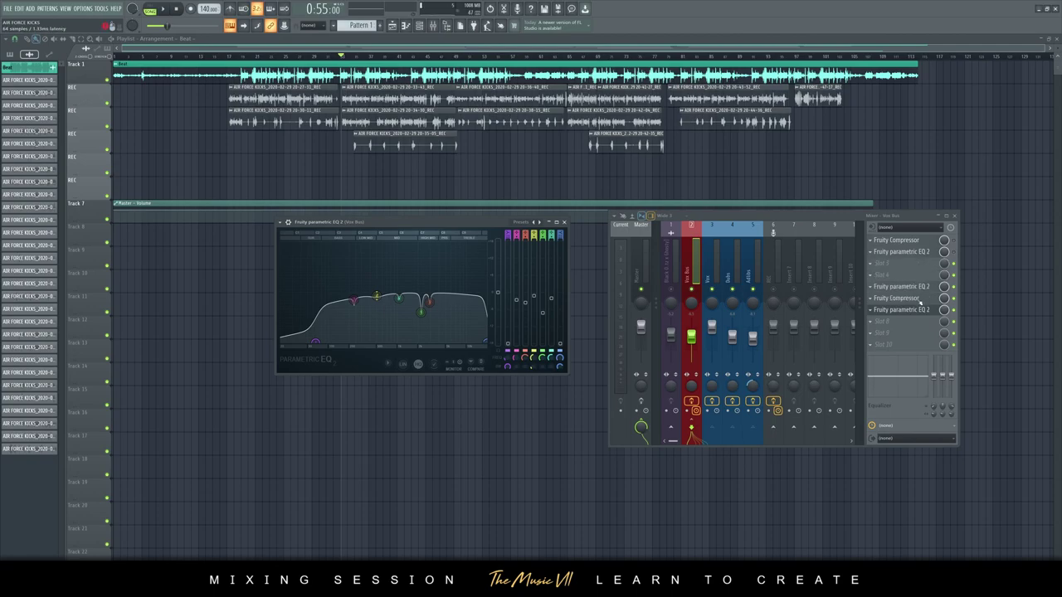
left_click(909, 287)
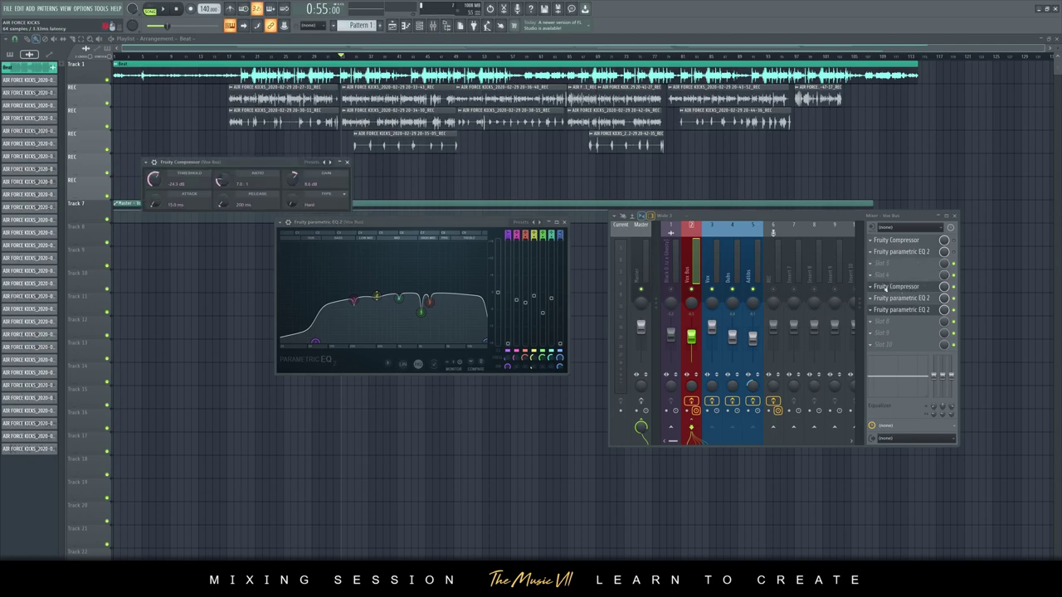
left_click(347, 163)
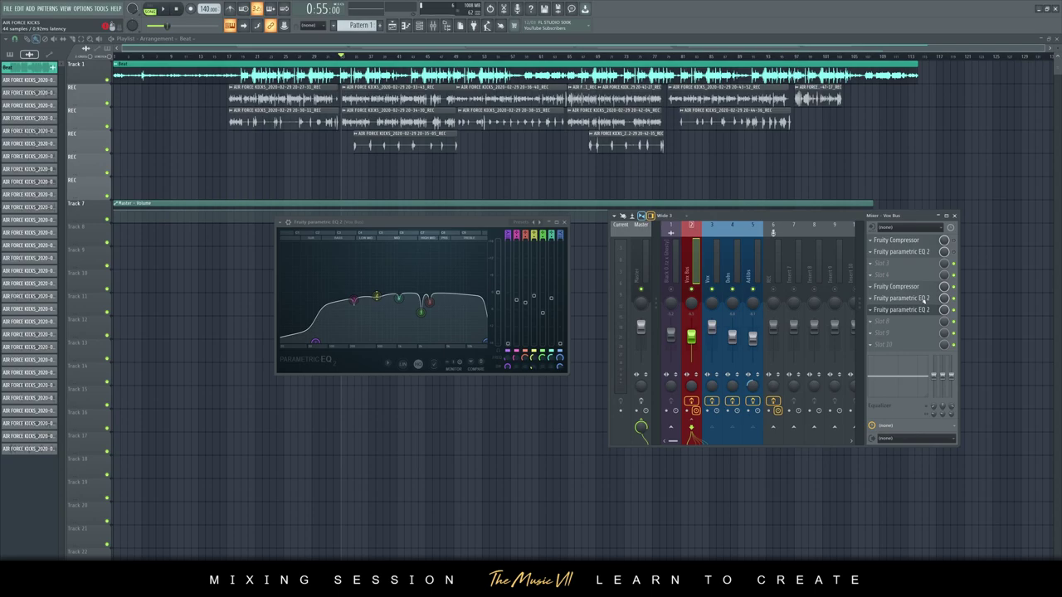
left_click(900, 298)
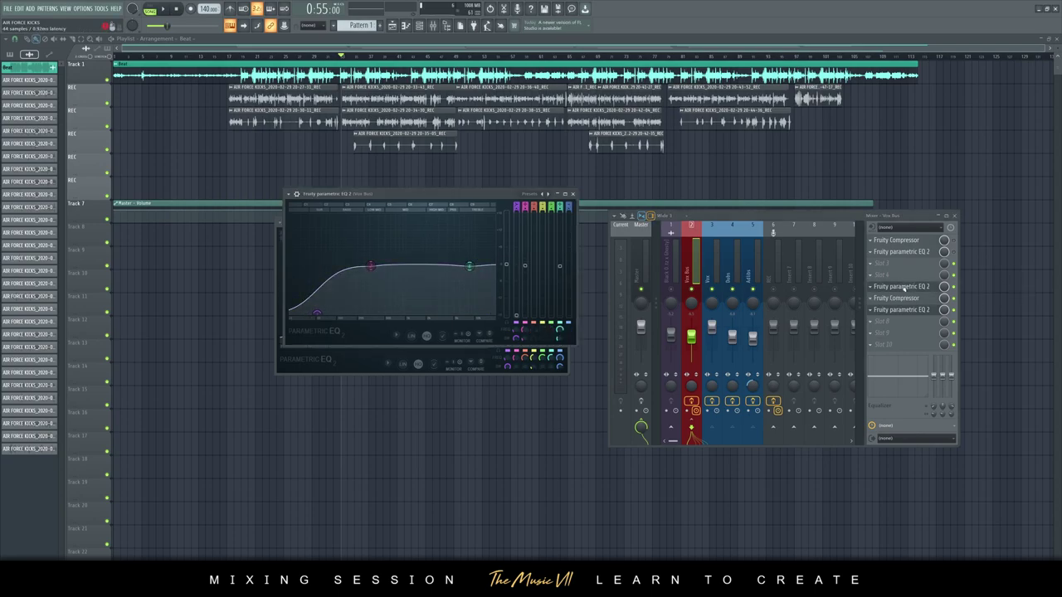
left_click(572, 193)
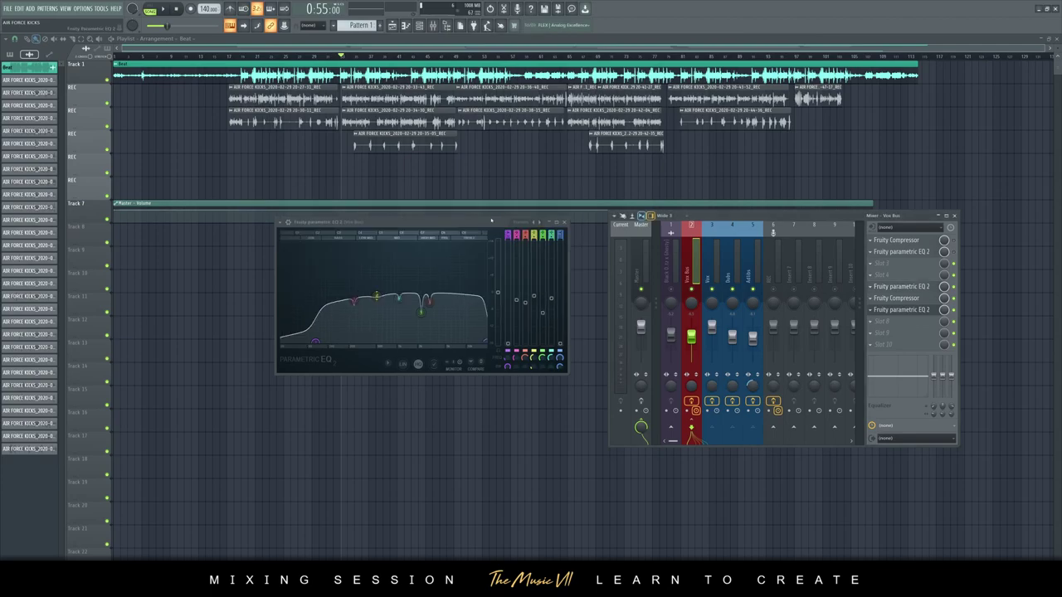
left_click_drag(491, 221, 500, 230)
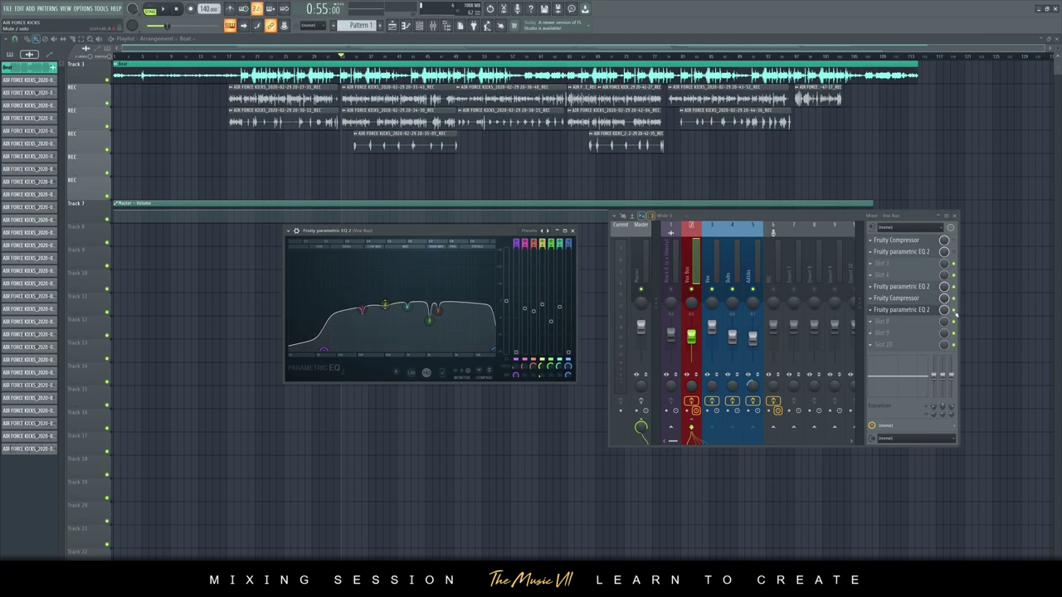
Step: Compare the vocal during playback with the slot 7 EQ bypassed and enabled
key("space")
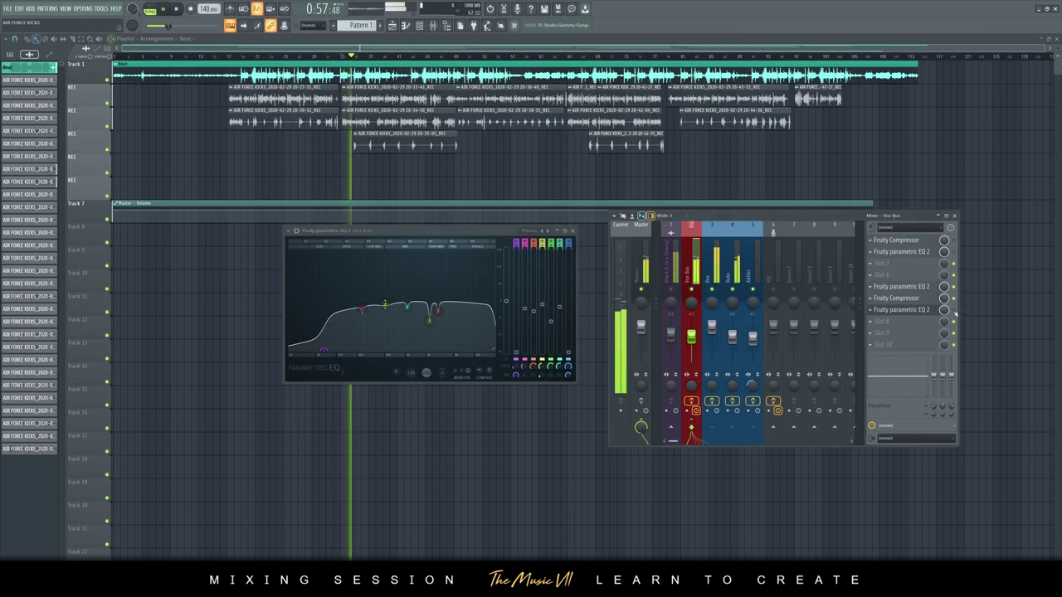
key("space")
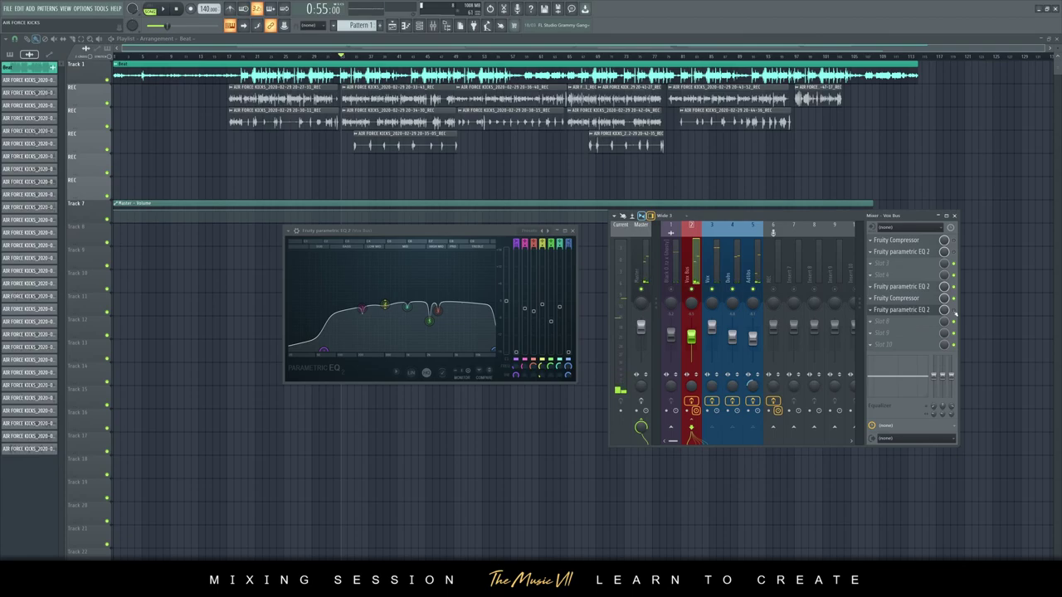
key("space")
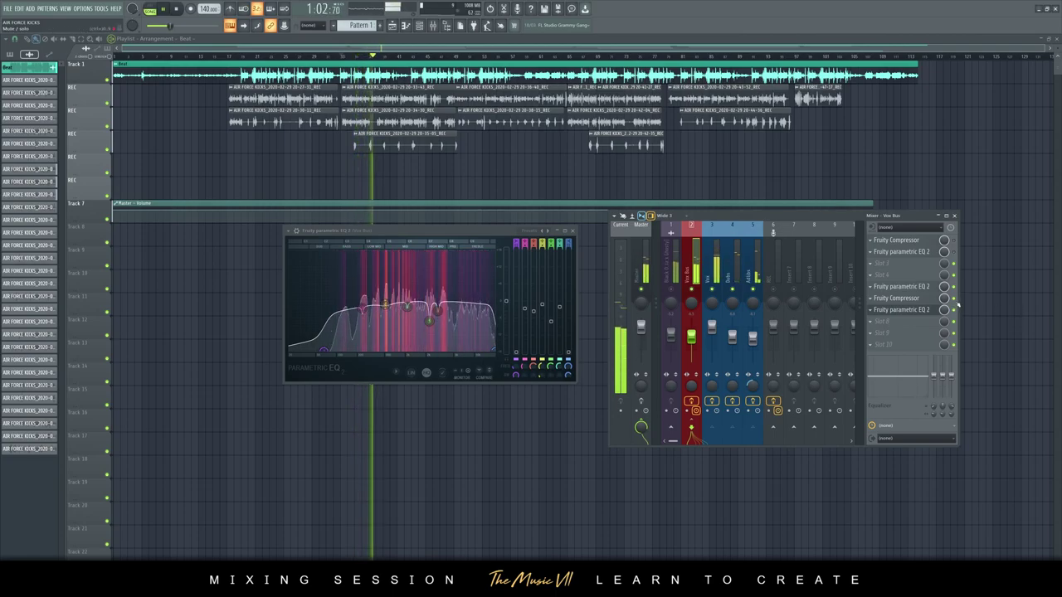
key("space")
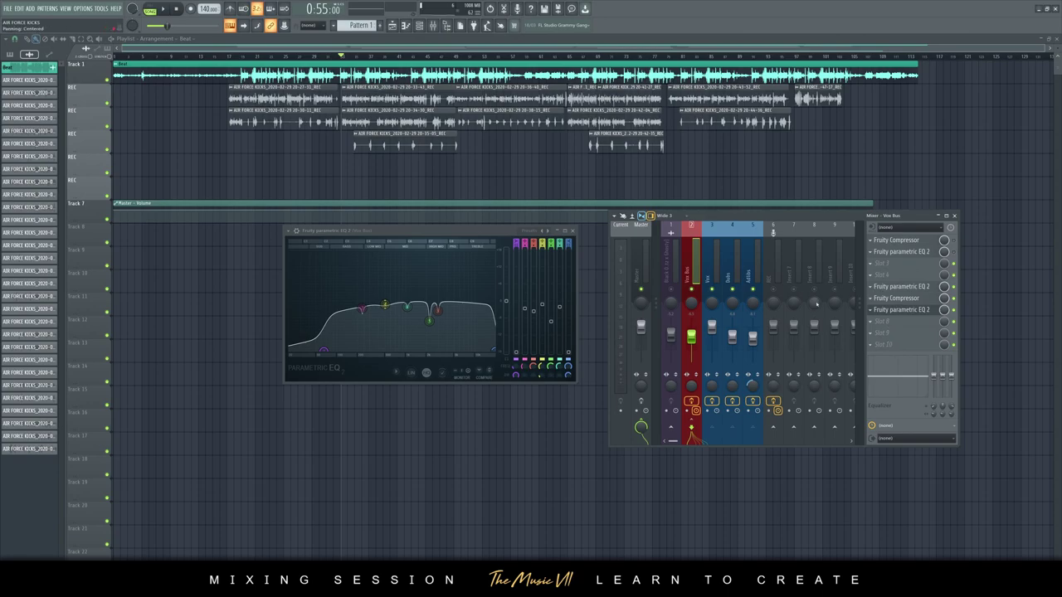
Step: Look through the beat, vocal and Master mixer channels and audition the mix from about bar 65
left_click(675, 274)
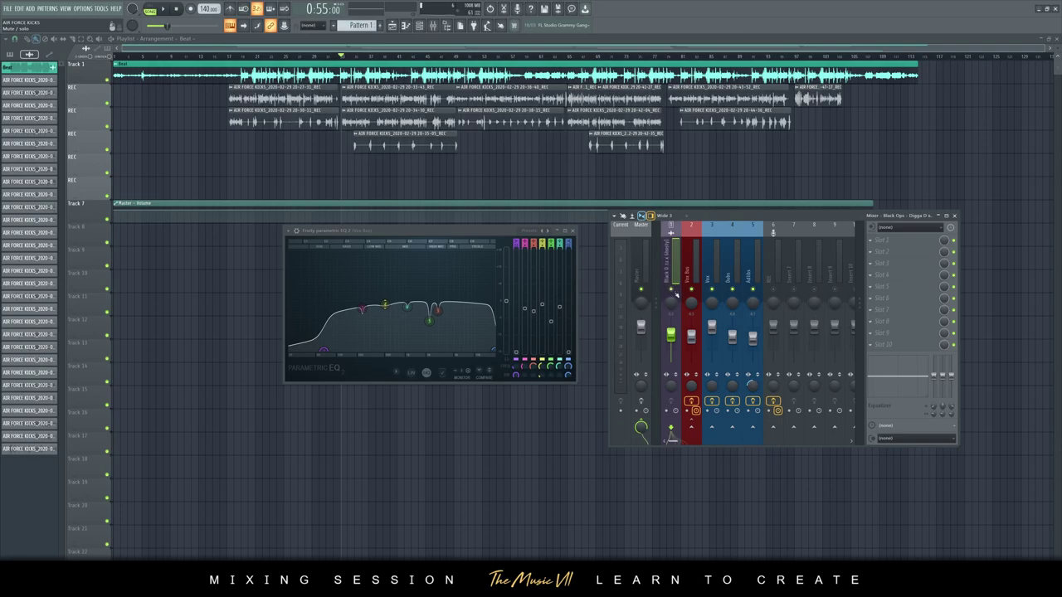
left_click(712, 266)
left_click(747, 270)
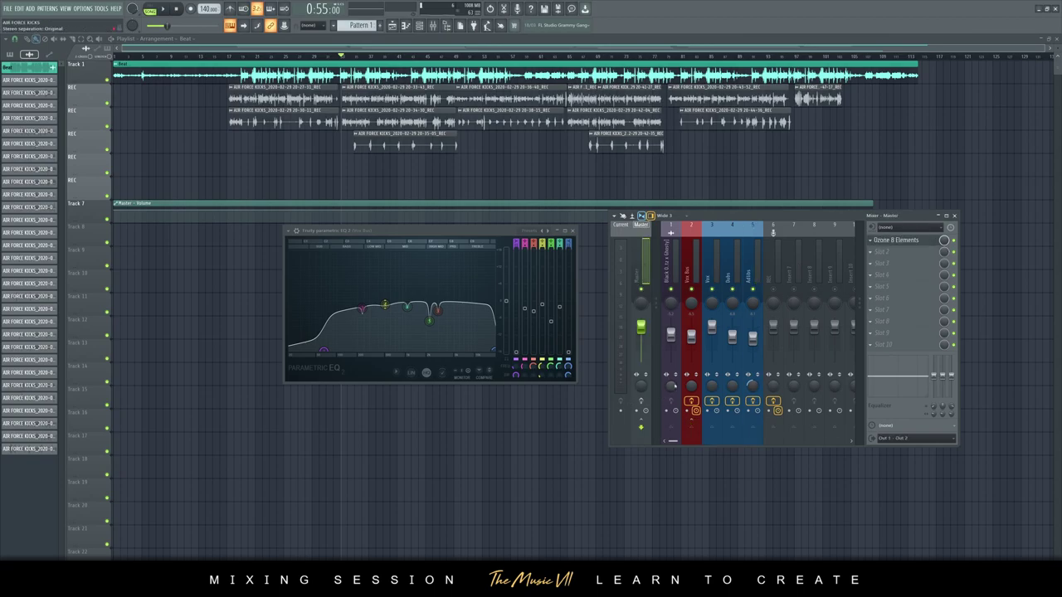
left_click(671, 266)
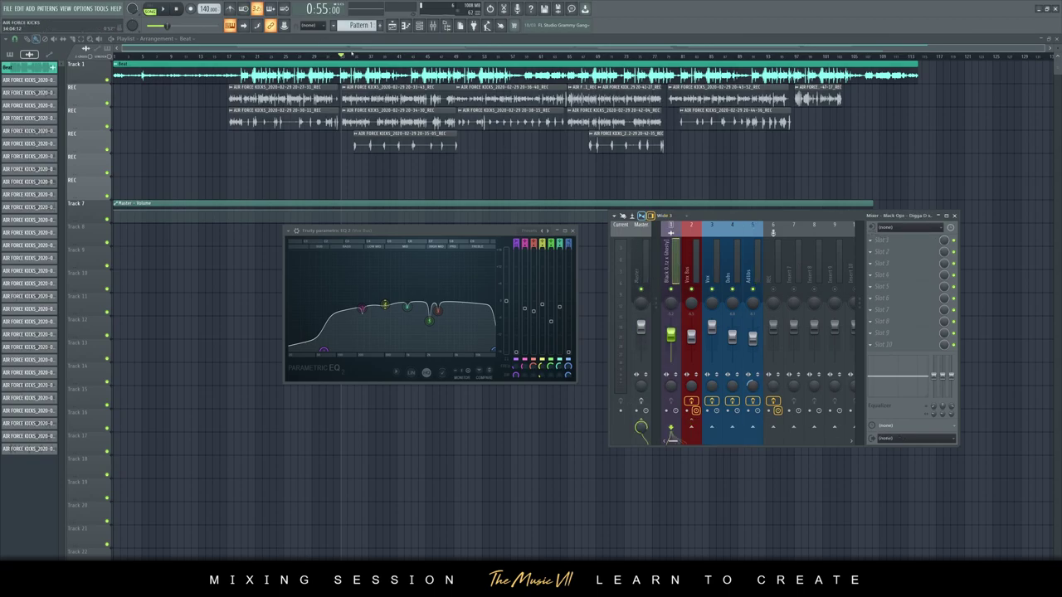
left_click(569, 58)
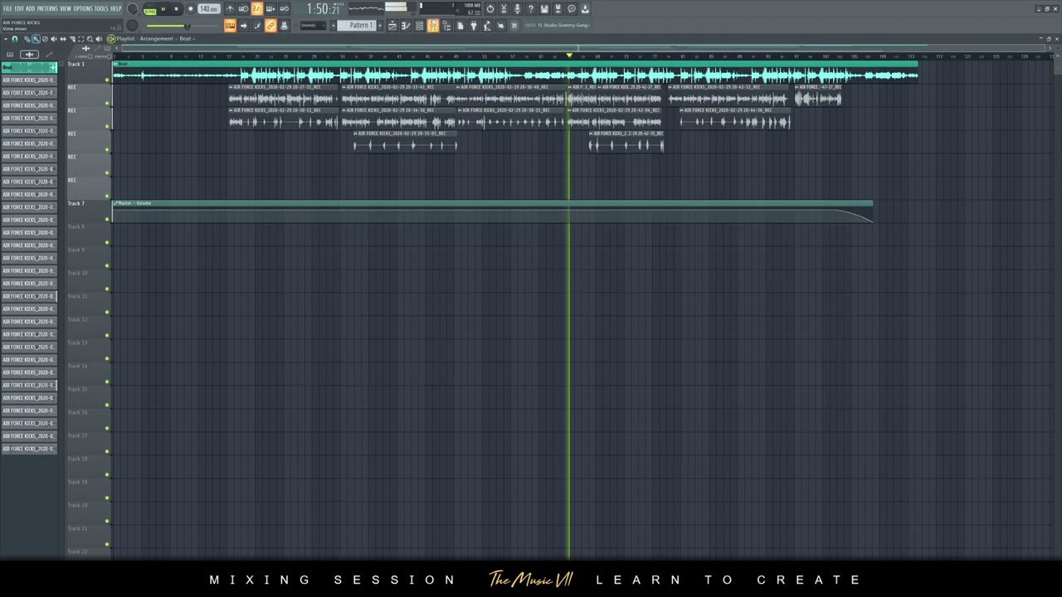
key("F9")
left_click(641, 265)
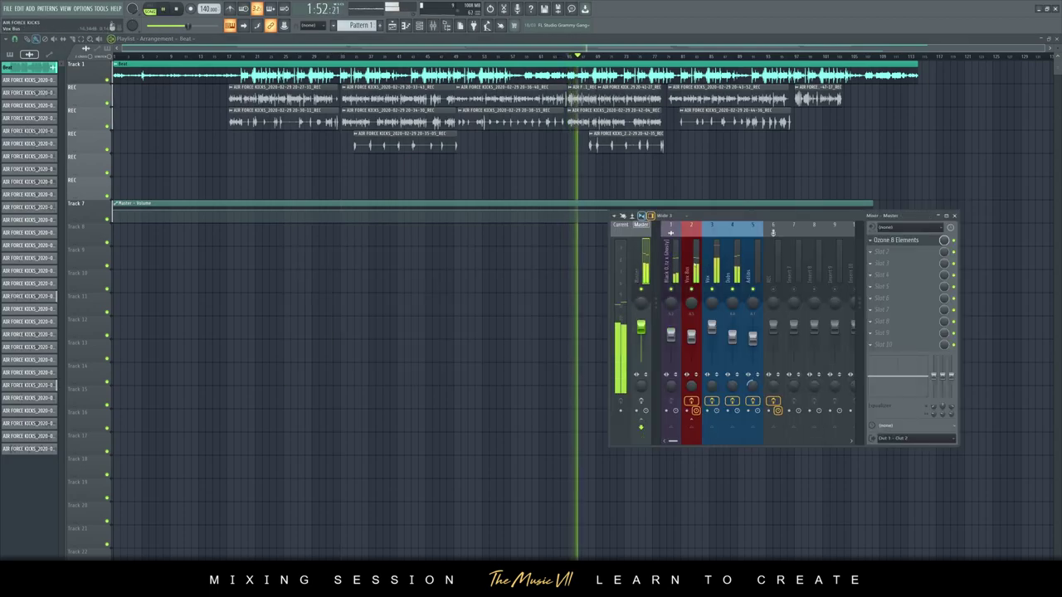
key("space")
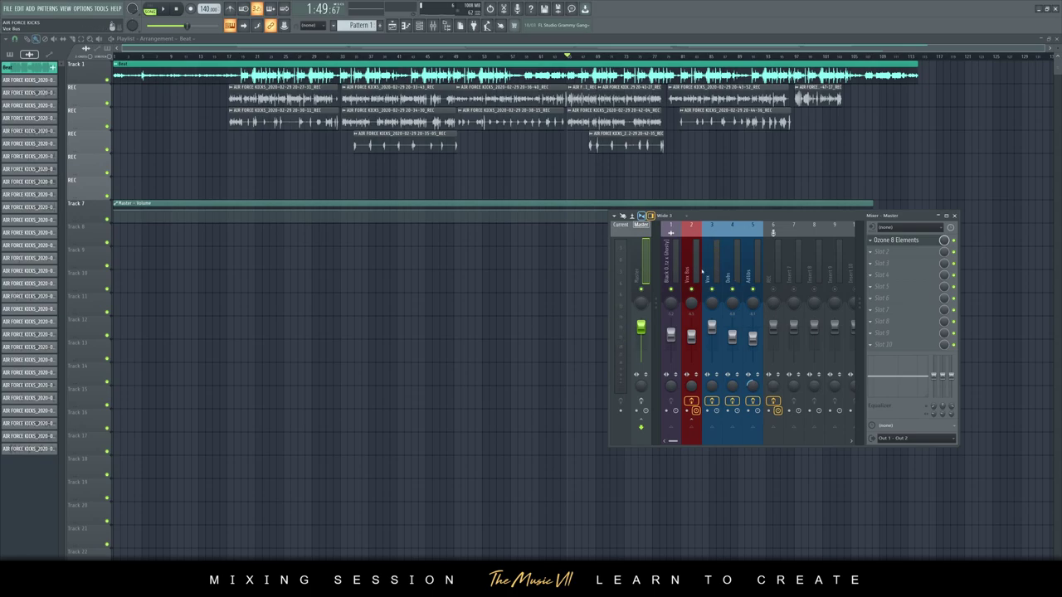
Step: Inspect the Vox, Adlibs and Vox Bus effect chains while replaying the section from about bar 65
left_click(705, 264)
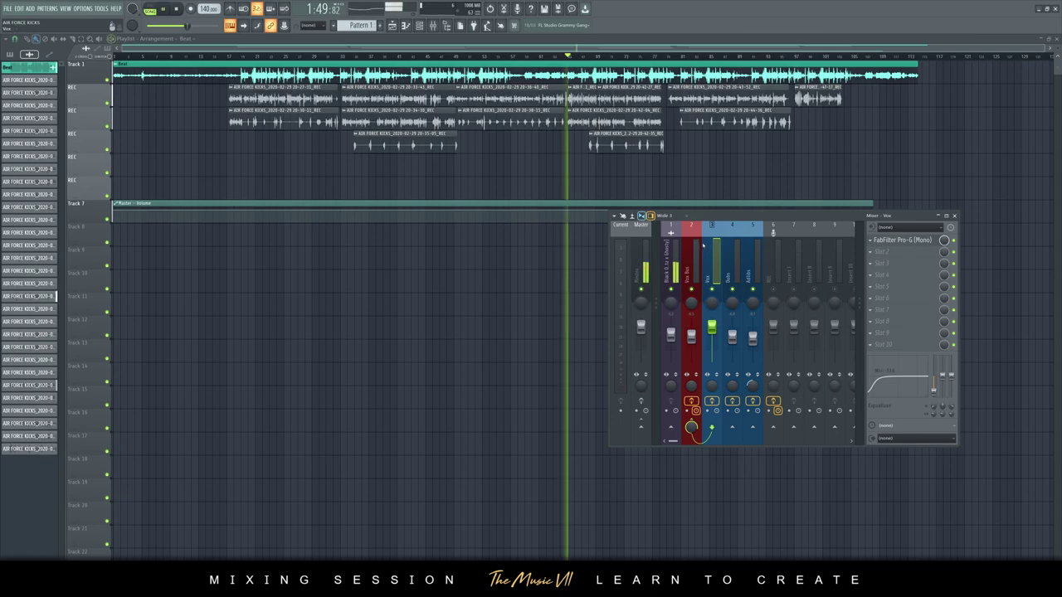
key("space")
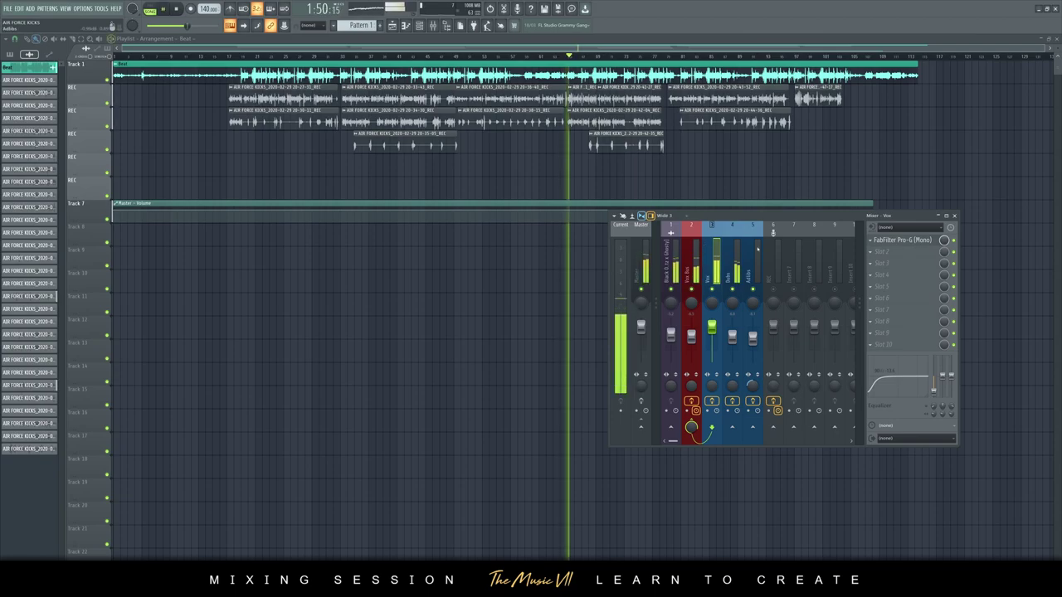
left_click(688, 271)
key("space")
key("Right")
key("Right")
key("Right")
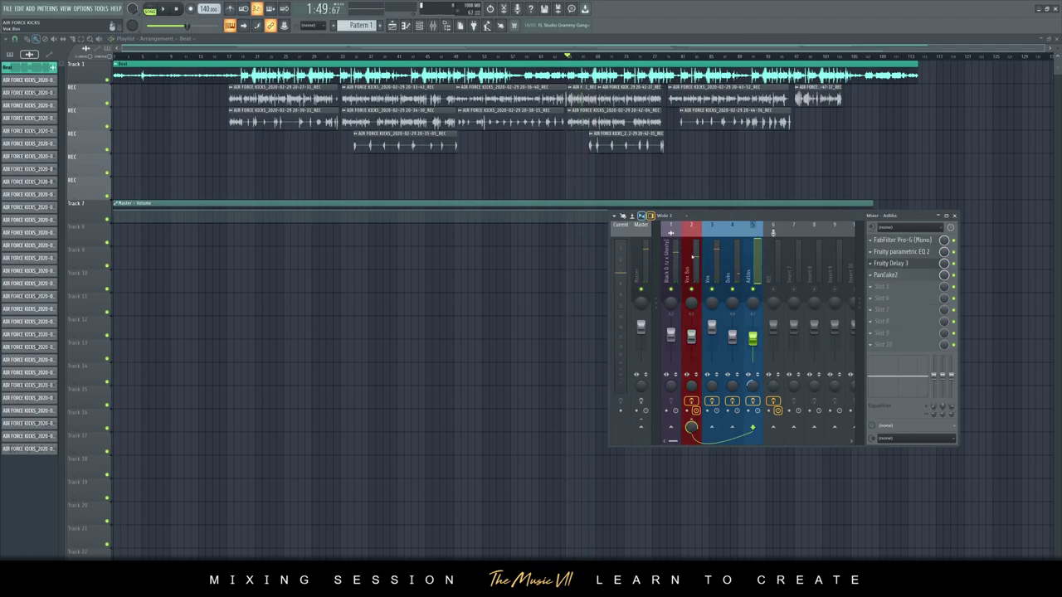
left_click(692, 261)
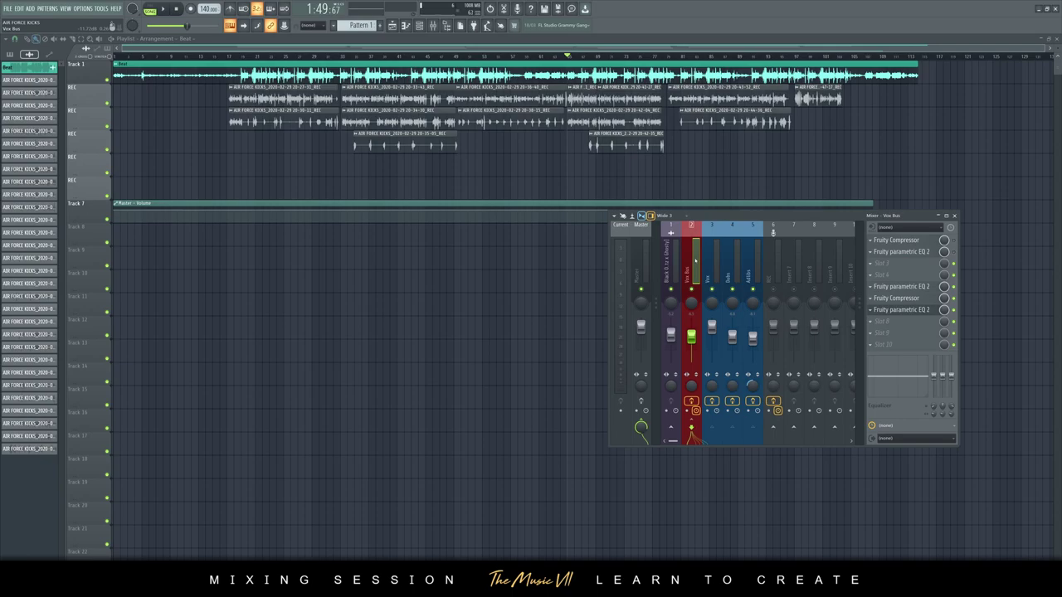
Step: Audition the full mix from about bar 17 with the Master channel selected in the mixer
left_click(228, 56)
key("F9")
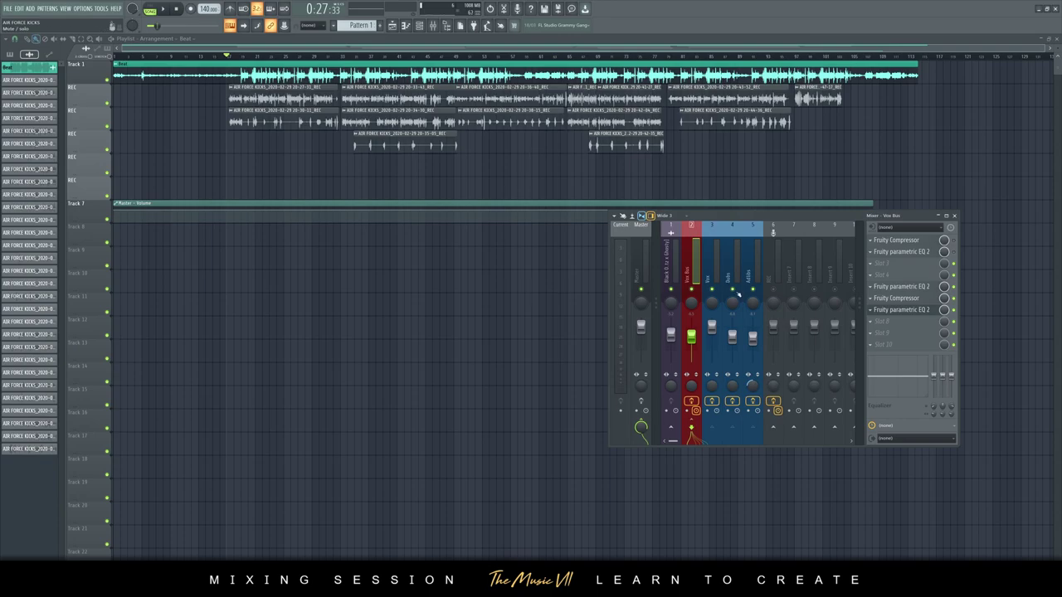
left_click(641, 274)
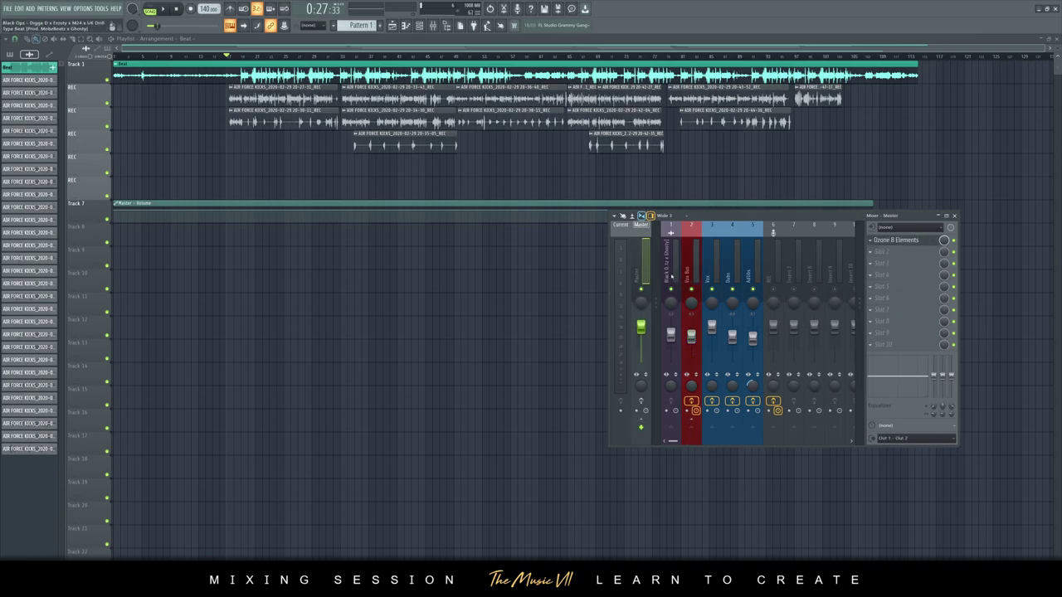
key("space")
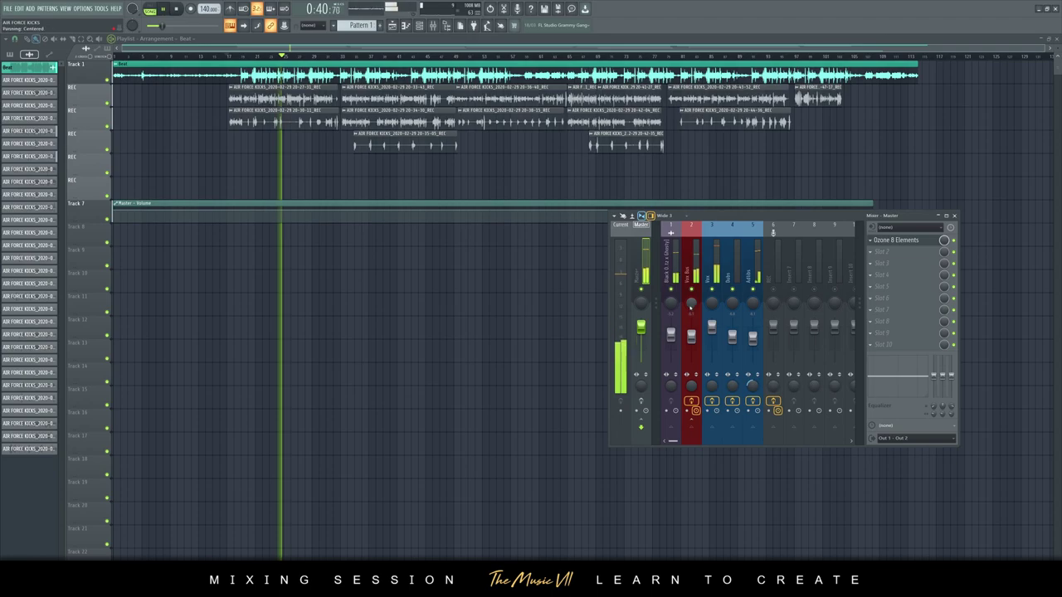
key("space")
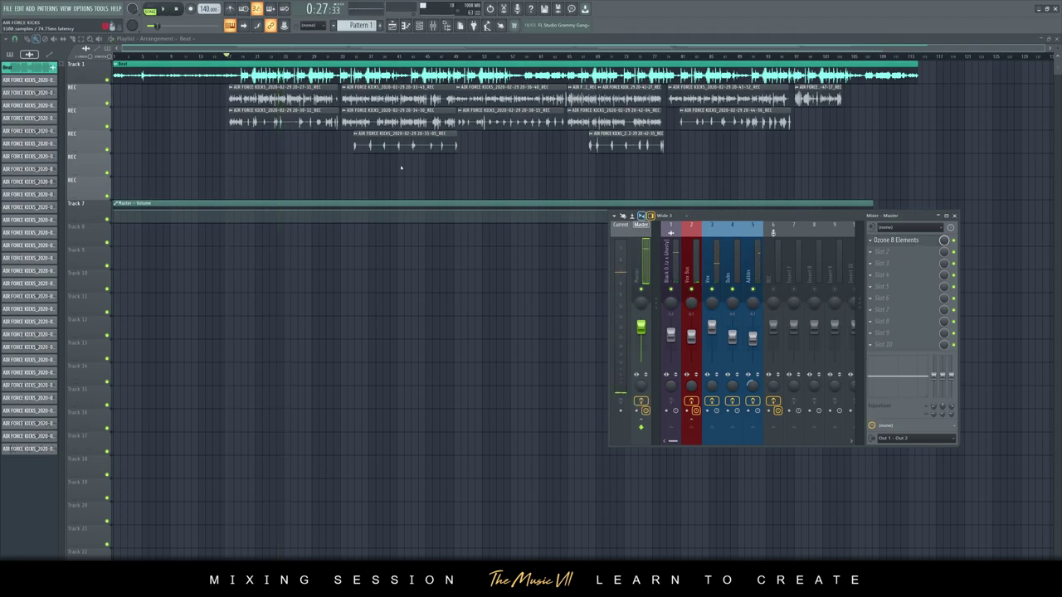
Step: Review the Imager and Maximizer settings of Ozone 8 Elements on the Master
left_click_drag(304, 121, 403, 162)
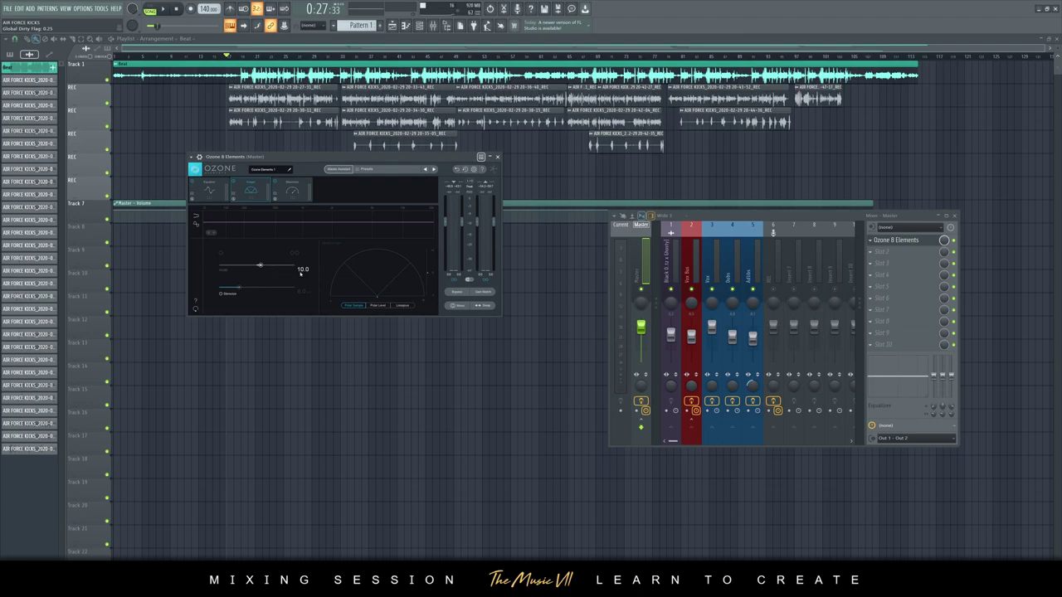
left_click(289, 196)
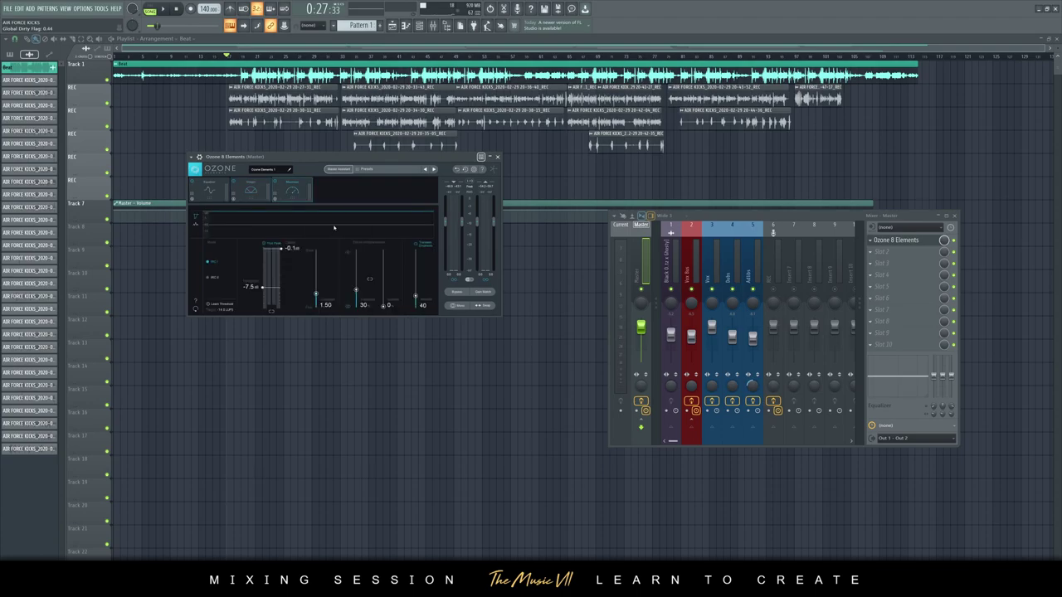
left_click_drag(349, 157, 396, 244)
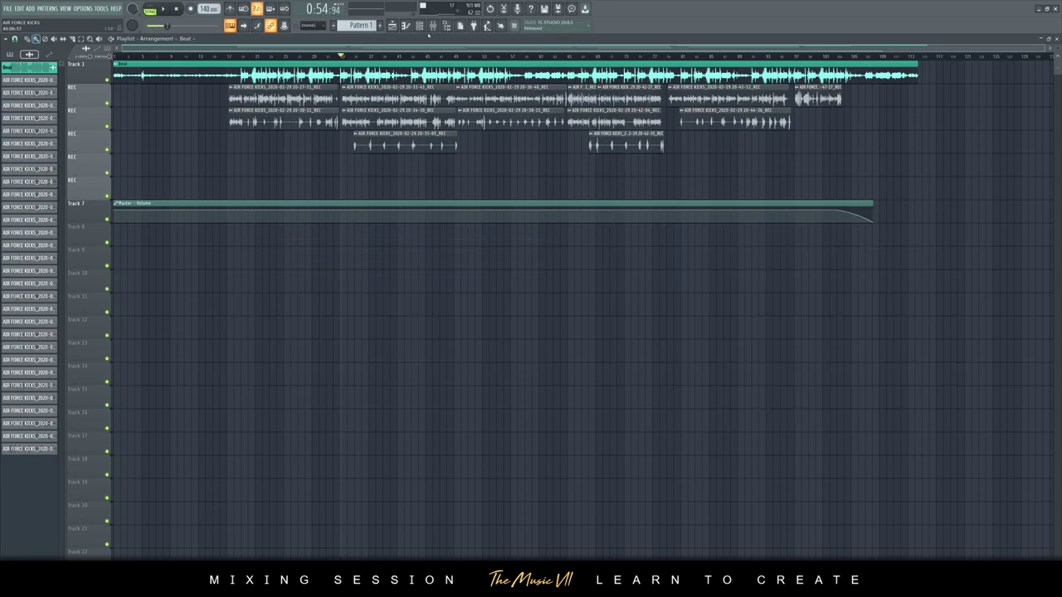
Step: Reopen Ozone 8 Elements on the Master, monitor its Maximizer during playback from about bar 33, and check its Equalizer curve
left_click(431, 27)
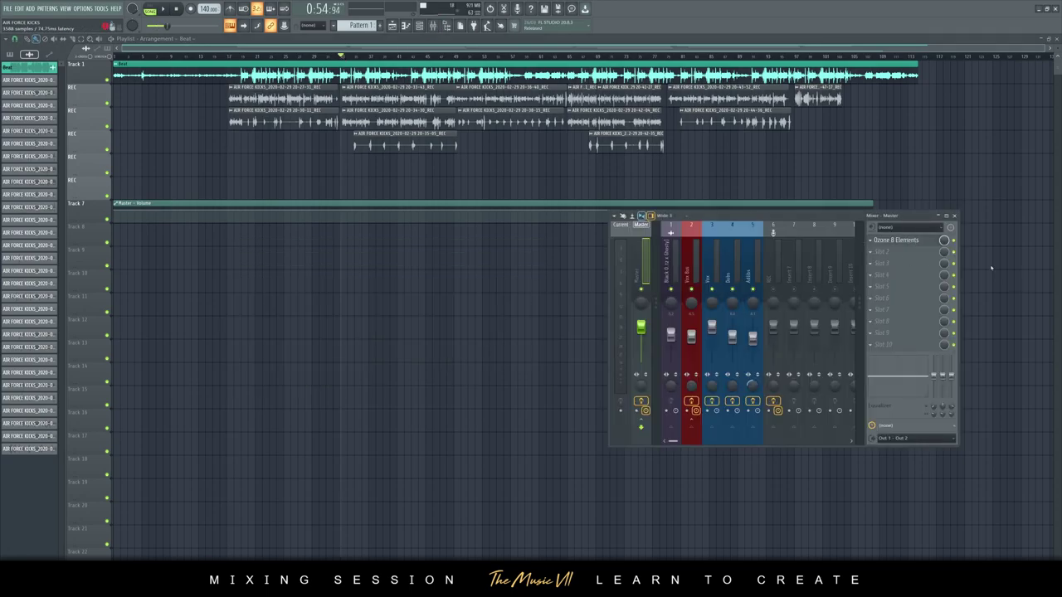
left_click(897, 240)
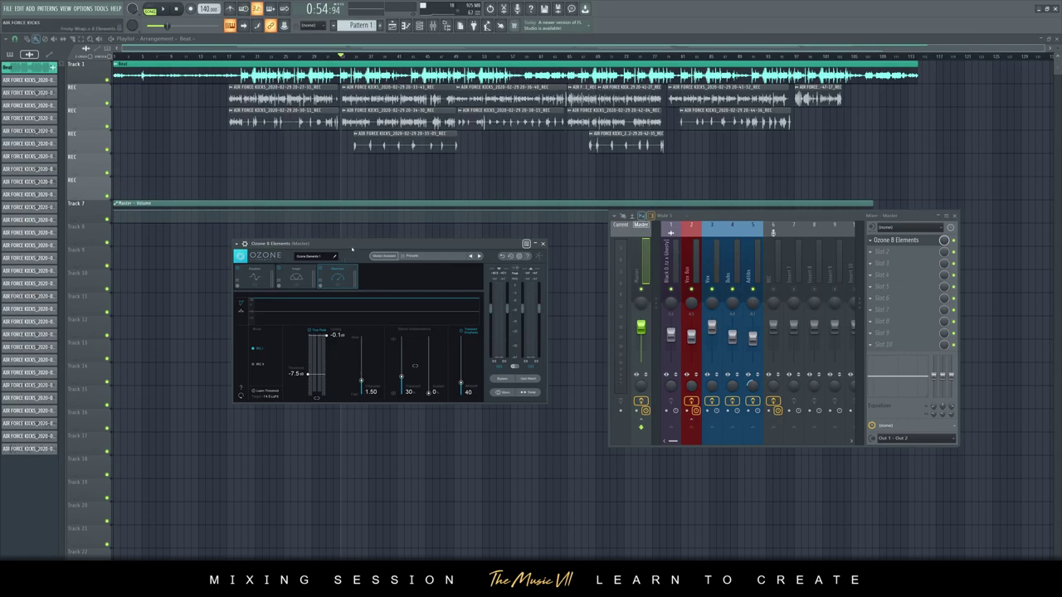
left_click_drag(352, 249, 357, 247)
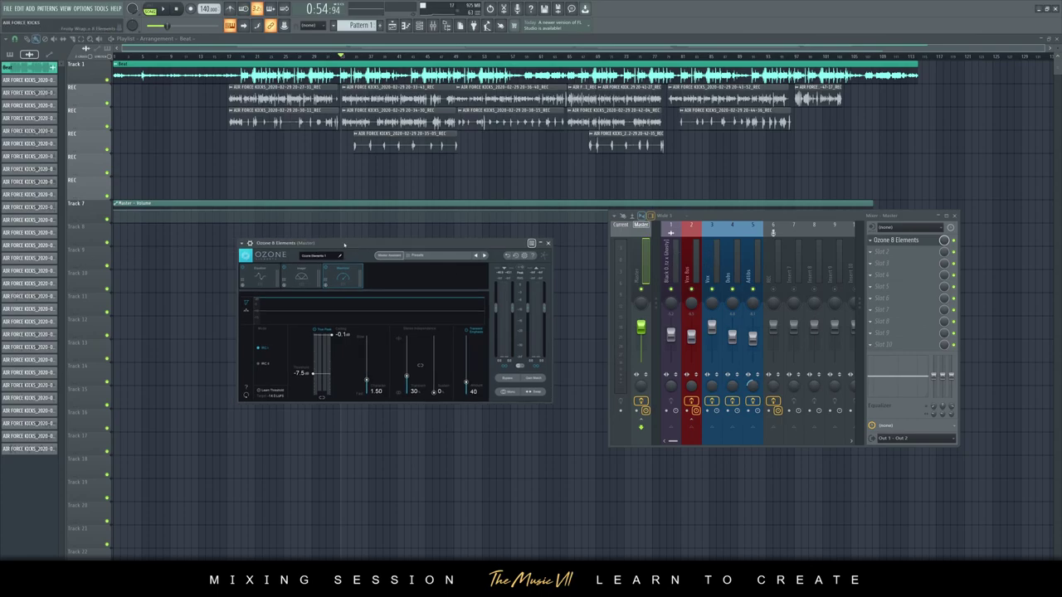
key("space")
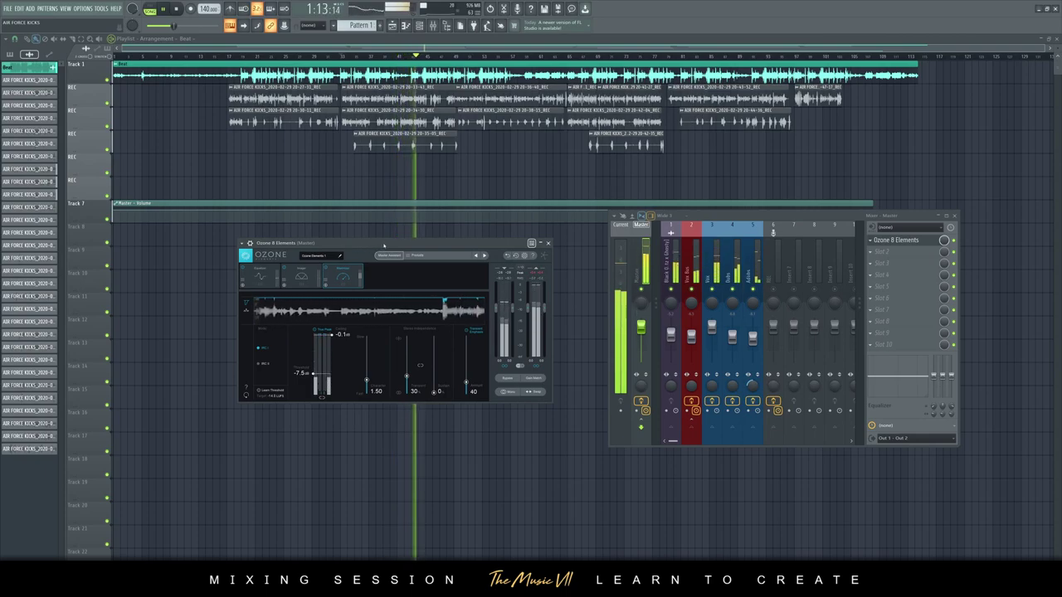
key("space")
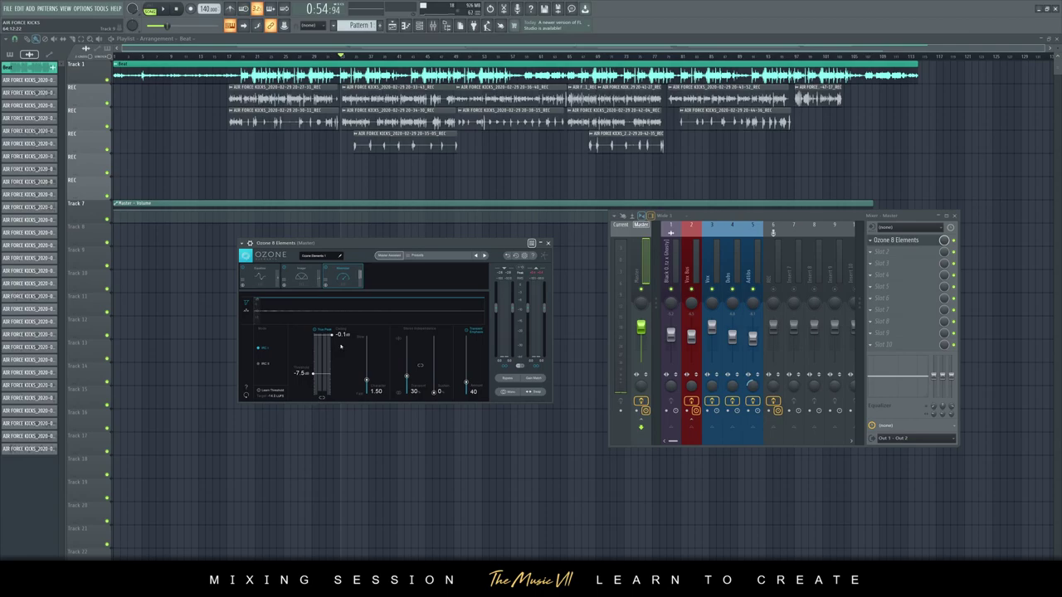
left_click(259, 276)
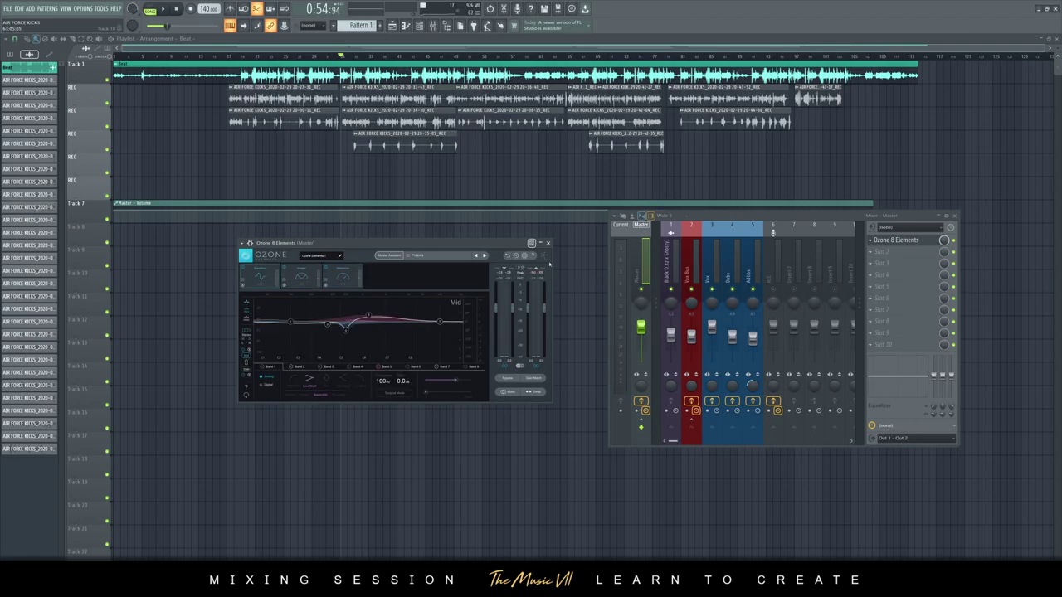
left_click(548, 243)
Step: Look through the Vox, Dubs, Adlibs and Vox Bus effect chains and replay the mix from about bar 33
left_click_drag(792, 217, 751, 236)
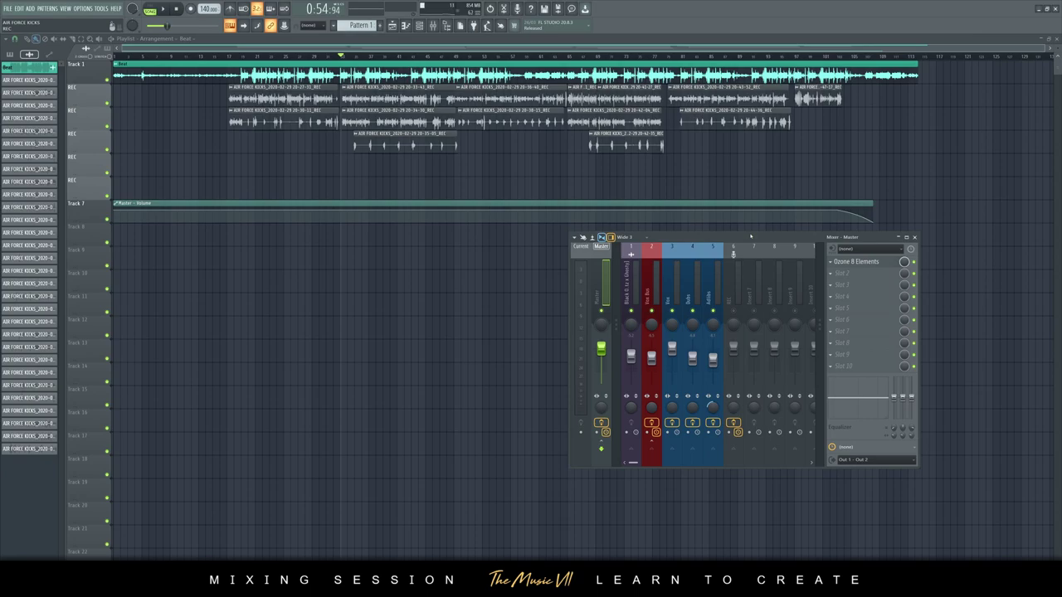
left_click(713, 282)
left_click(674, 286)
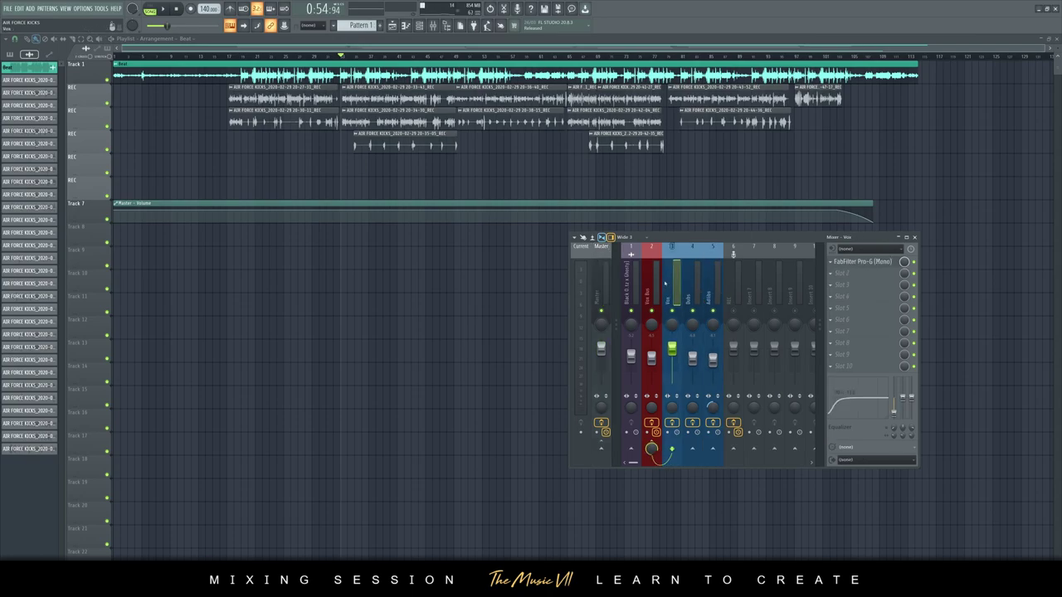
left_click(692, 287)
left_click(713, 286)
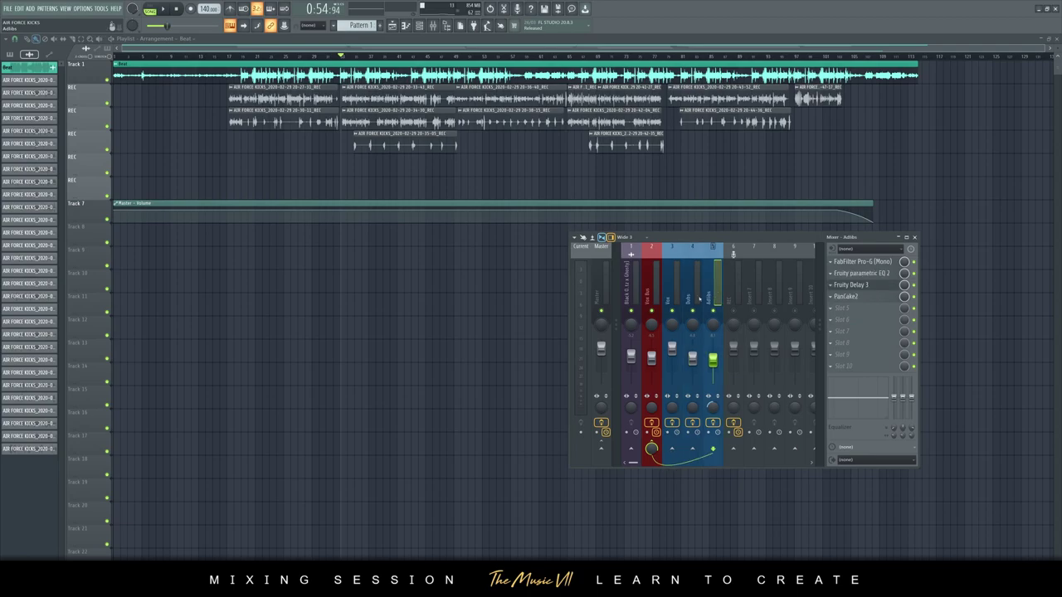
left_click(659, 265)
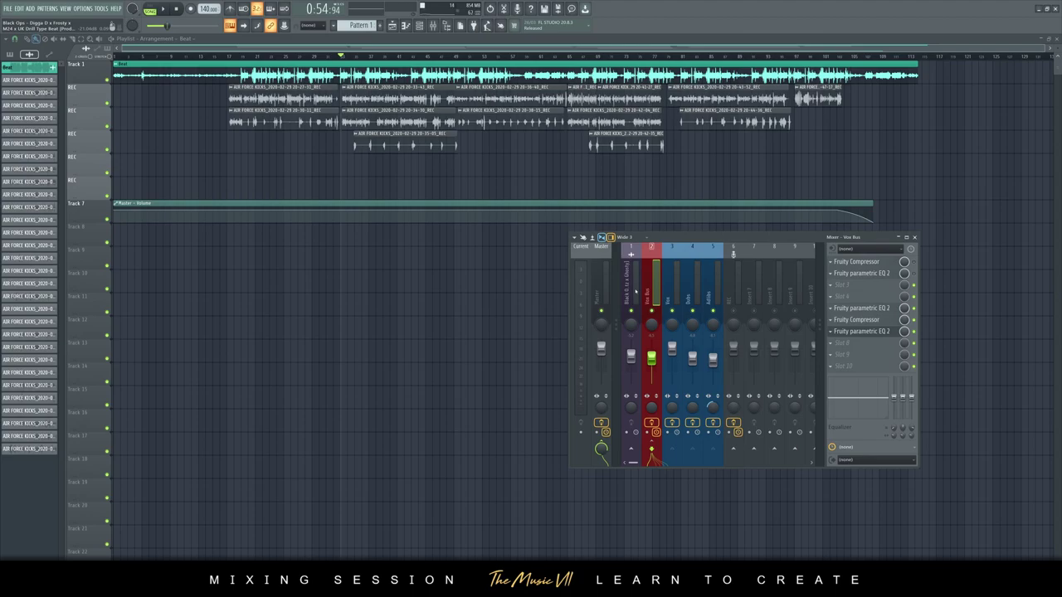
key("space")
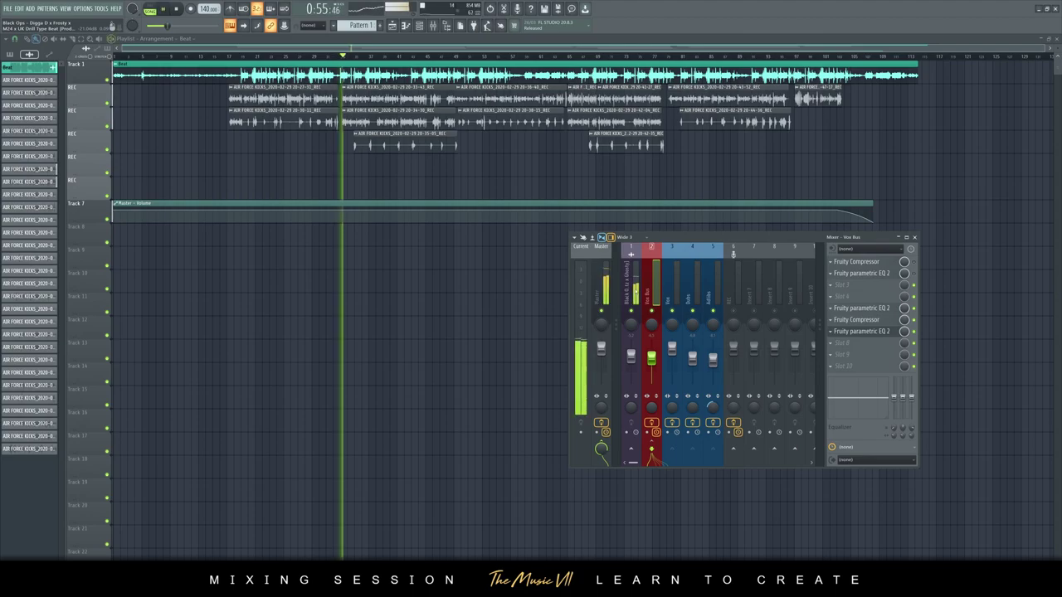